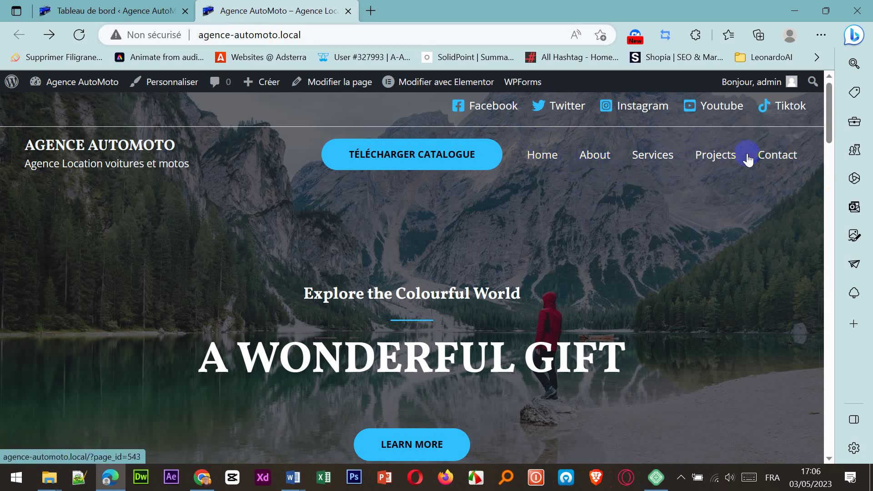
Step: Switch to the Tableau de bord browser tab to show the Agence AutoMoto admin dashboard
{"action": "left_click", "coordinate": [122, 11]}
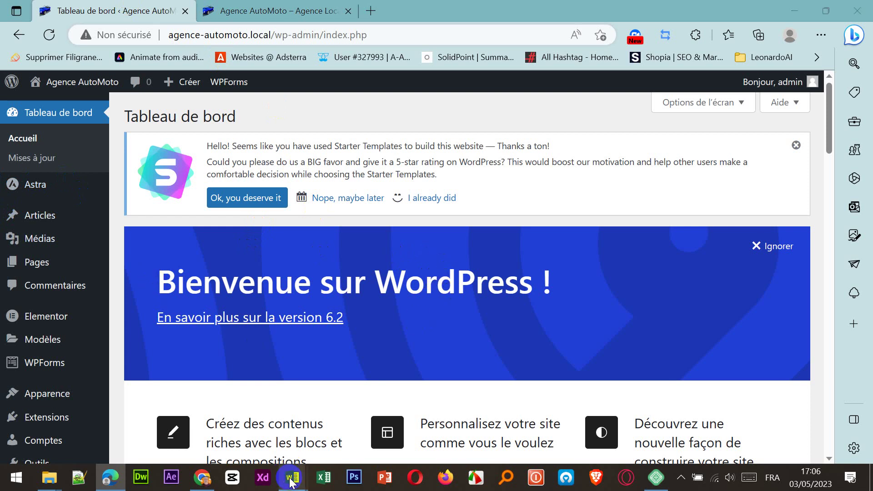
{"action": "mouse_move", "coordinate": [292, 481]}
{"action": "left_click", "coordinate": [258, 437]}
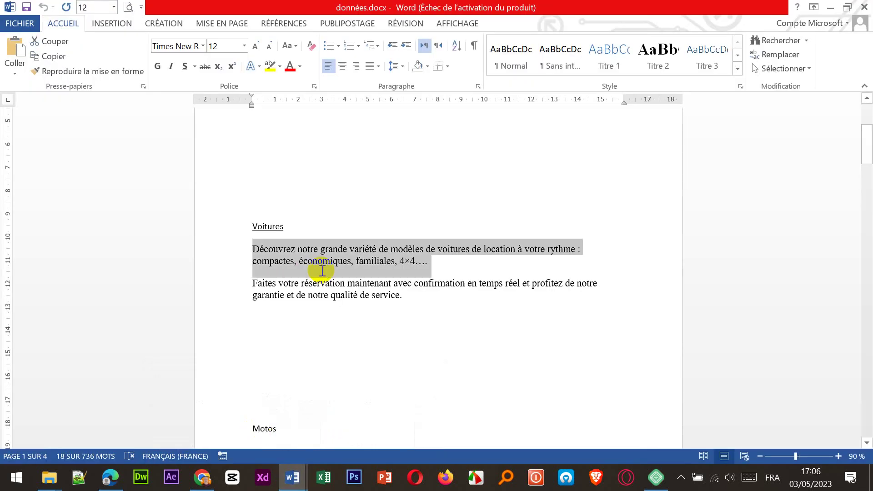
{"action": "scroll", "coordinate": [322, 270], "scroll_direction": "up", "scroll_amount": 5}
{"action": "left_click", "coordinate": [304, 182]}
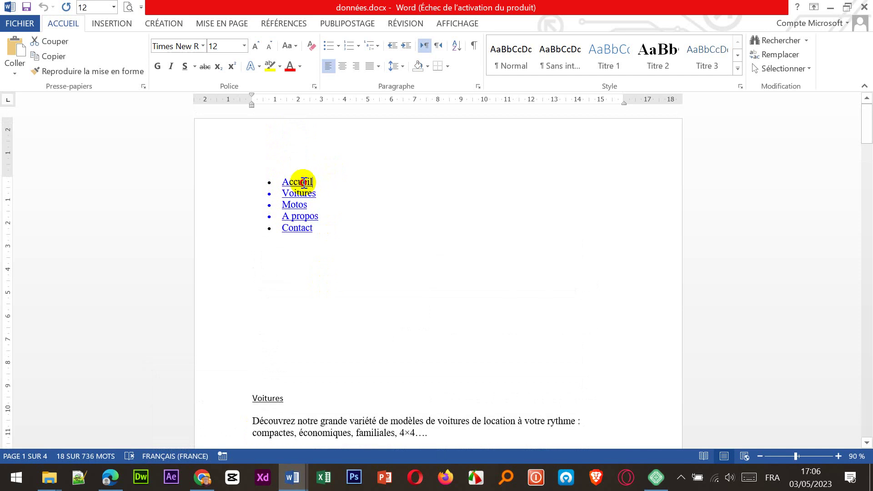
{"action": "left_click", "coordinate": [332, 197]}
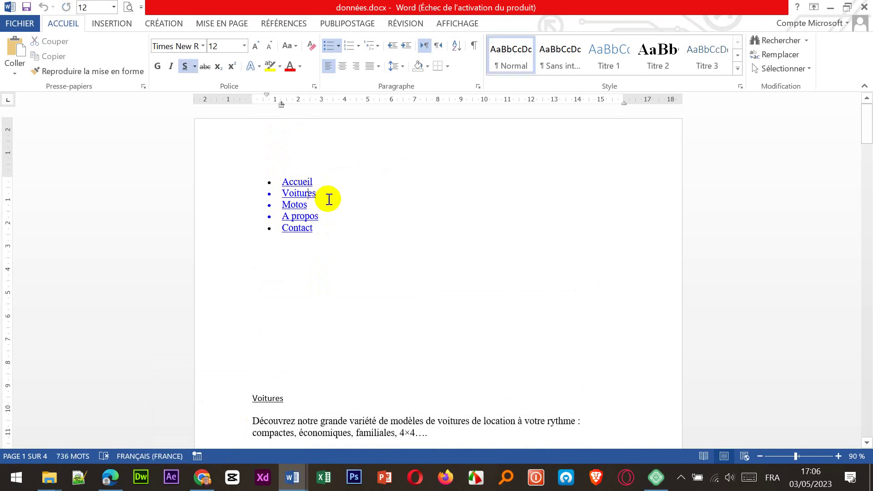
{"action": "double_click", "coordinate": [302, 196]}
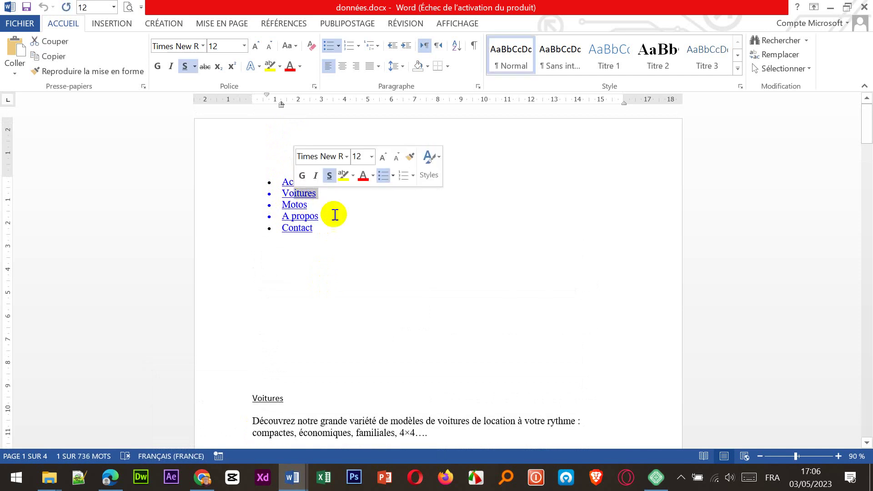
{"action": "left_click", "coordinate": [347, 278]}
{"action": "scroll", "coordinate": [336, 259], "scroll_direction": "down", "scroll_amount": 5}
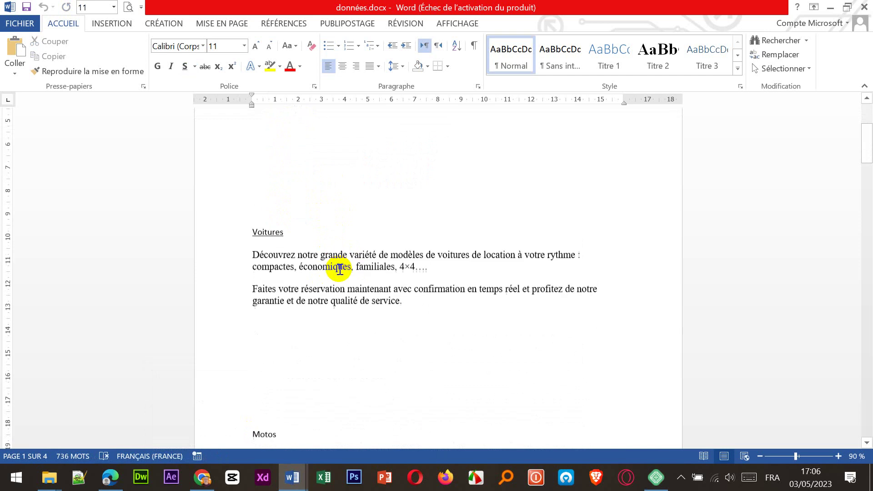
{"action": "scroll", "coordinate": [341, 273], "scroll_direction": "down", "scroll_amount": 3}
{"action": "scroll", "coordinate": [341, 272], "scroll_direction": "up", "scroll_amount": 8}
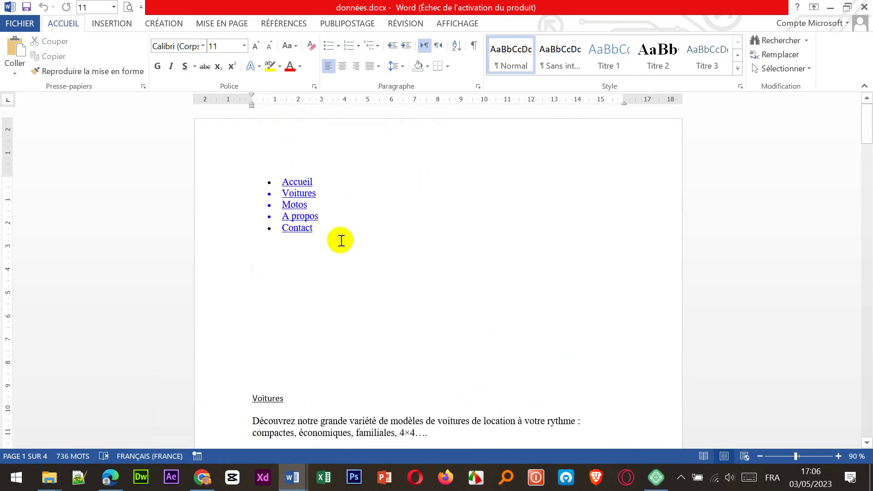
{"action": "left_click", "coordinate": [111, 478]}
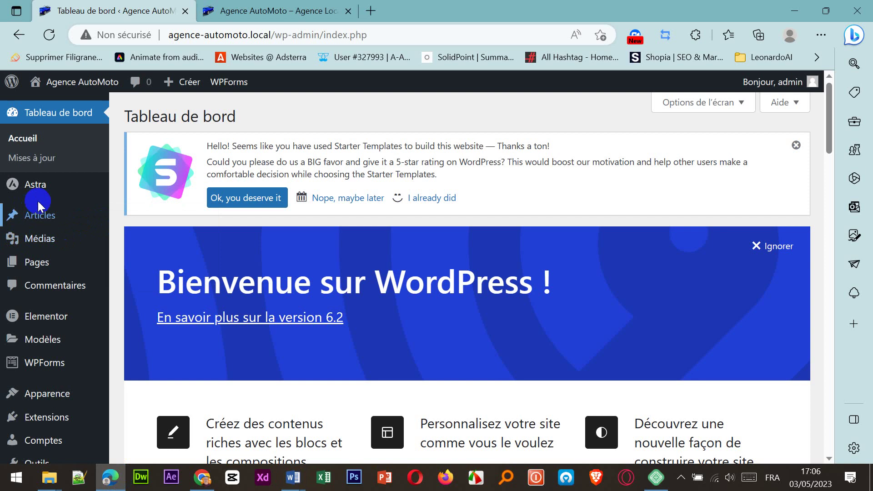
Step: Open the Home page in the editor from the Toutes les pages list
{"action": "left_click", "coordinate": [69, 287]}
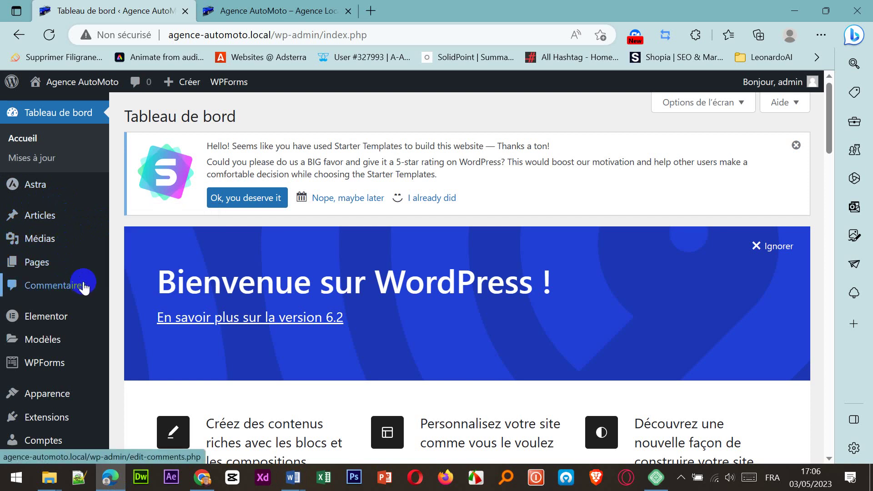
{"action": "mouse_move", "coordinate": [39, 259]}
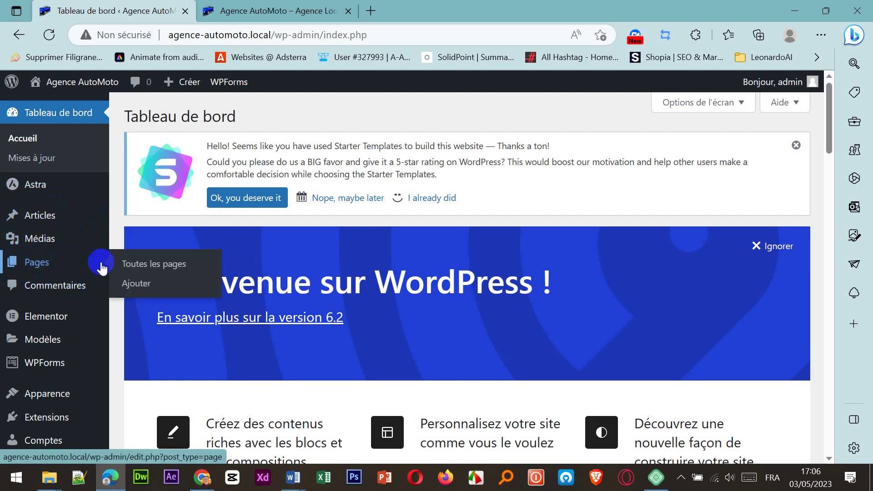
{"action": "left_click", "coordinate": [136, 267]}
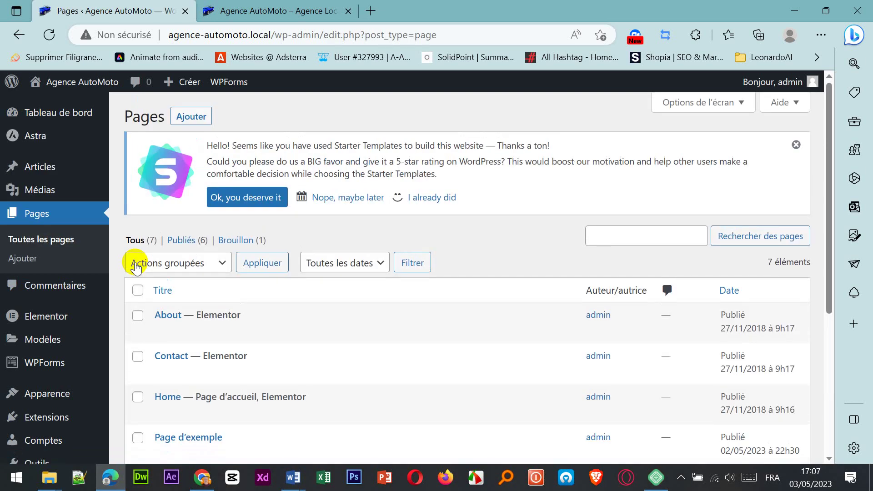
{"action": "scroll", "coordinate": [248, 342], "scroll_direction": "down", "scroll_amount": 3}
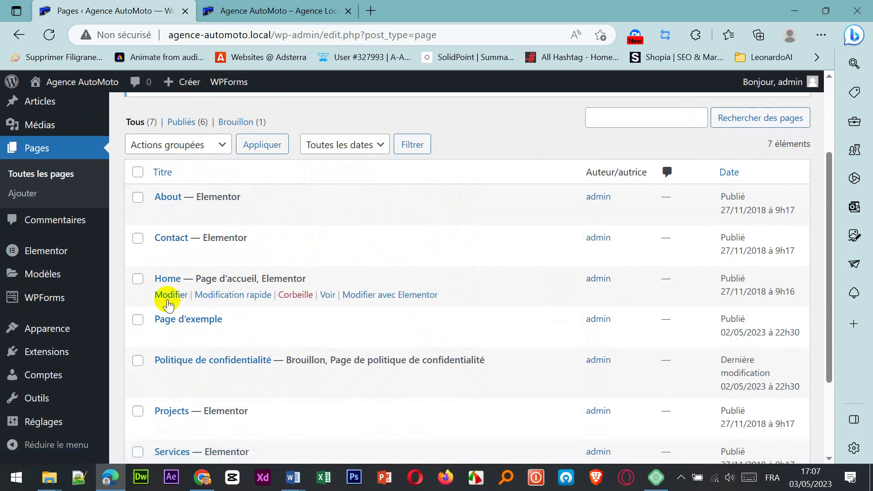
{"action": "left_click", "coordinate": [168, 300]}
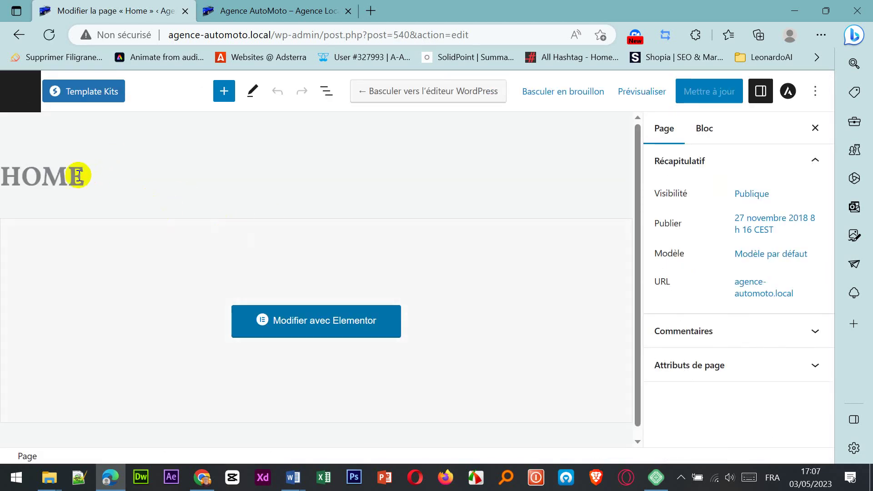
Step: Select the HOME title text in the page editor
{"action": "left_click", "coordinate": [91, 179]}
{"action": "double_click", "coordinate": [2, 178]}
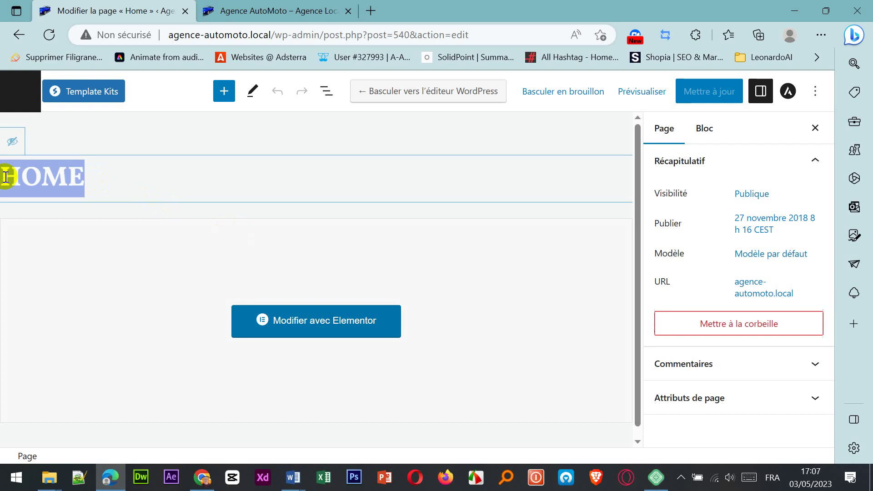
{"action": "left_click", "coordinate": [140, 184]}
{"action": "double_click", "coordinate": [11, 167]}
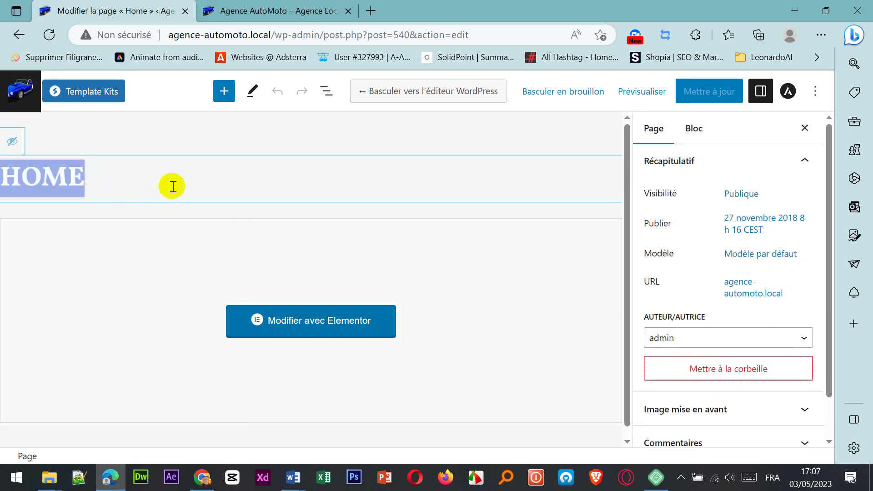
{"action": "left_click", "coordinate": [148, 186]}
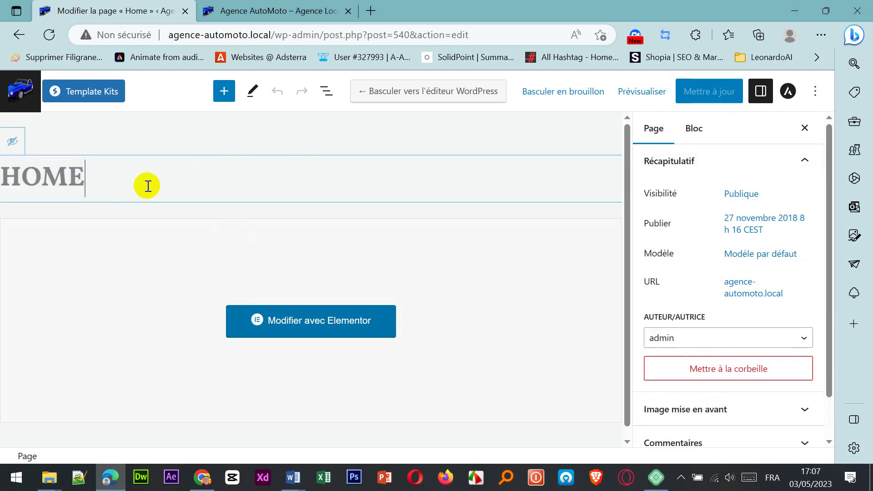
{"action": "double_click", "coordinate": [2, 178]}
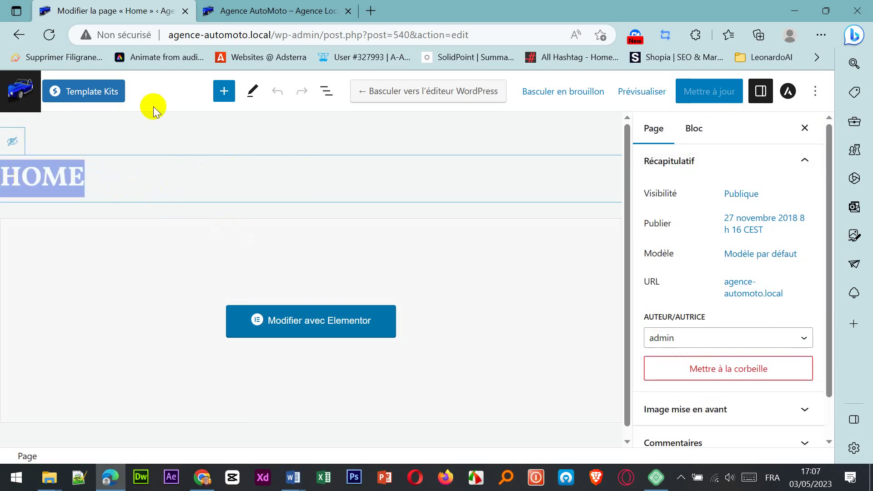
Step: Return to the pages list and start a new blank page with Ajouter
{"action": "left_click", "coordinate": [18, 34]}
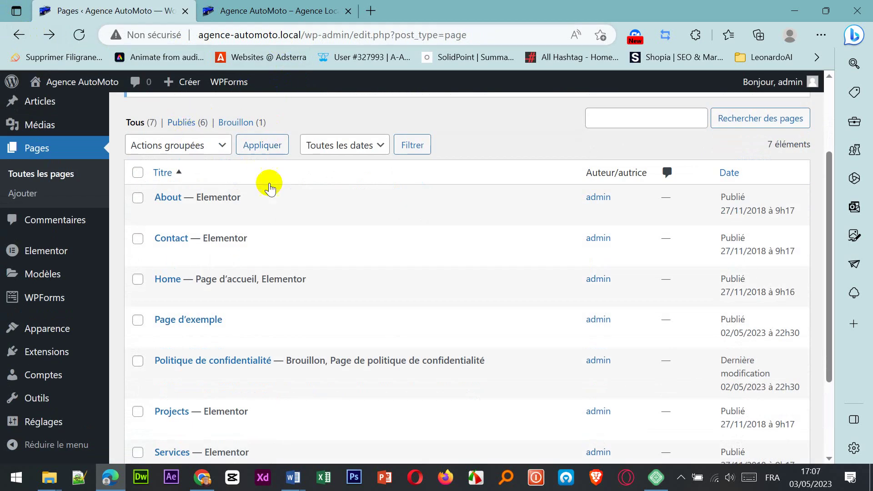
{"action": "scroll", "coordinate": [269, 188], "scroll_direction": "up", "scroll_amount": 3}
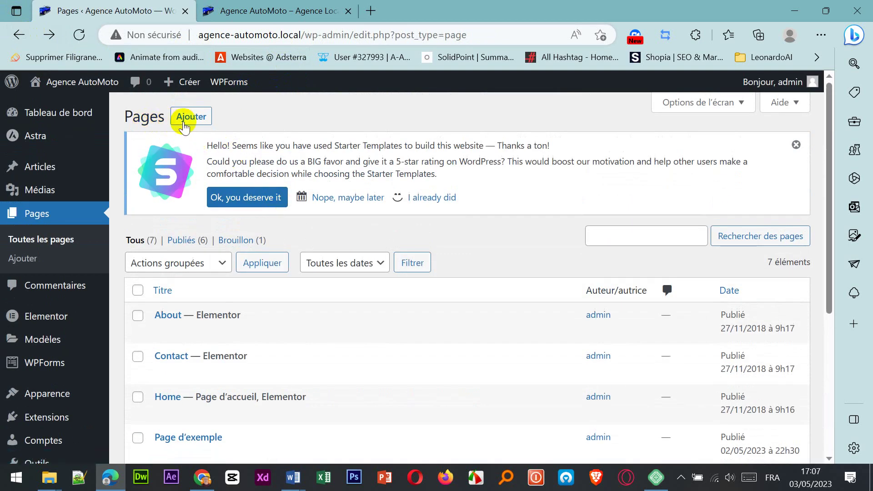
{"action": "left_click", "coordinate": [190, 121]}
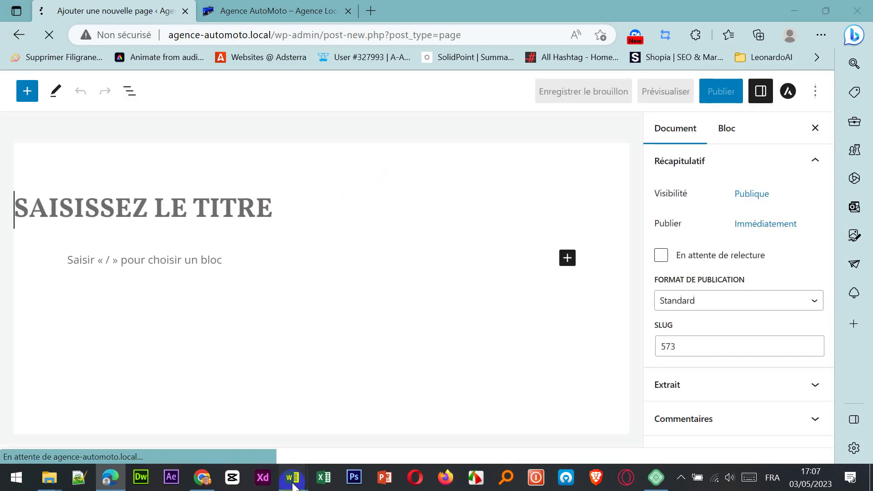
{"action": "mouse_move", "coordinate": [291, 477]}
{"action": "left_click", "coordinate": [253, 444]}
{"action": "scroll", "coordinate": [357, 308], "scroll_direction": "down", "scroll_amount": 8}
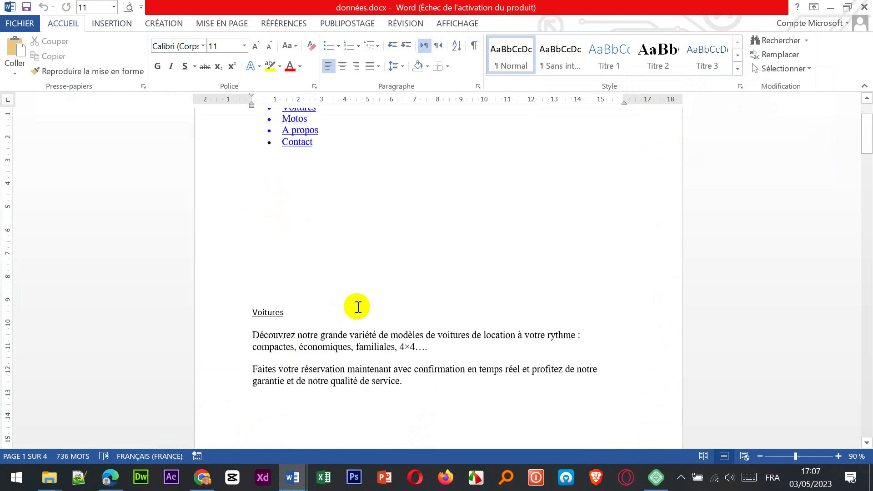
{"action": "scroll", "coordinate": [357, 307], "scroll_direction": "up", "scroll_amount": 4}
{"action": "scroll", "coordinate": [359, 307], "scroll_direction": "up", "scroll_amount": 3}
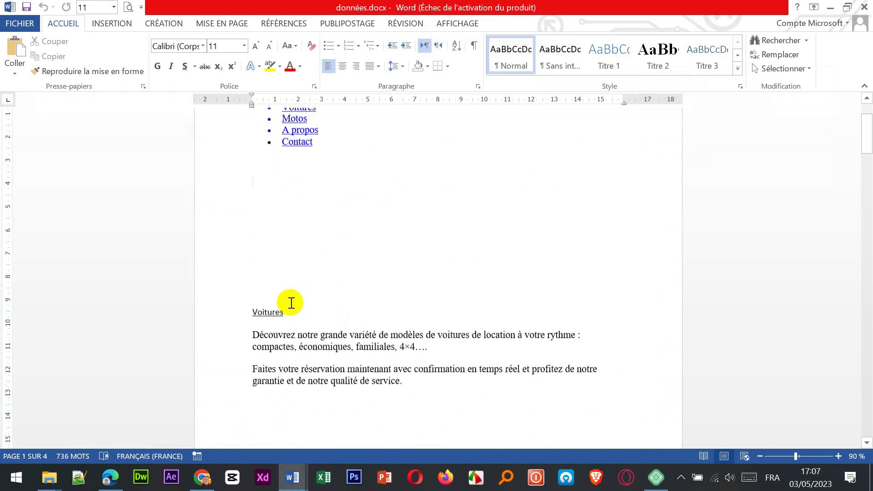
{"action": "double_click", "coordinate": [271, 313]}
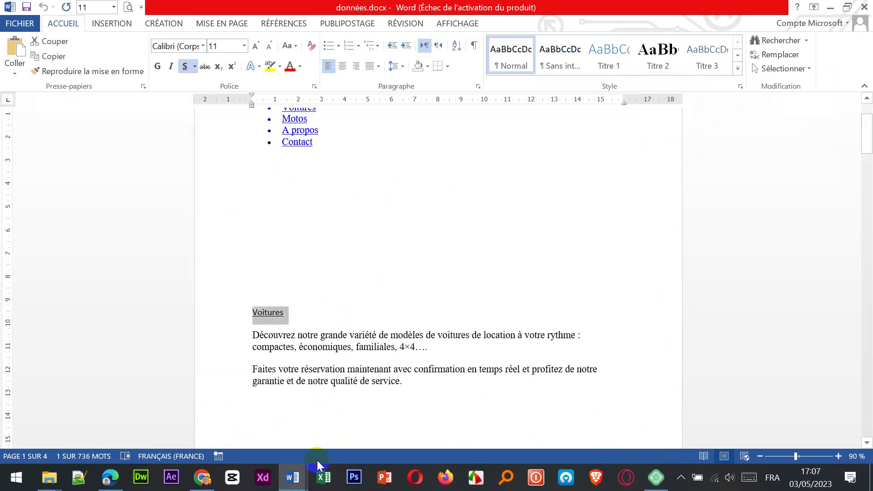
{"action": "left_click", "coordinate": [114, 478]}
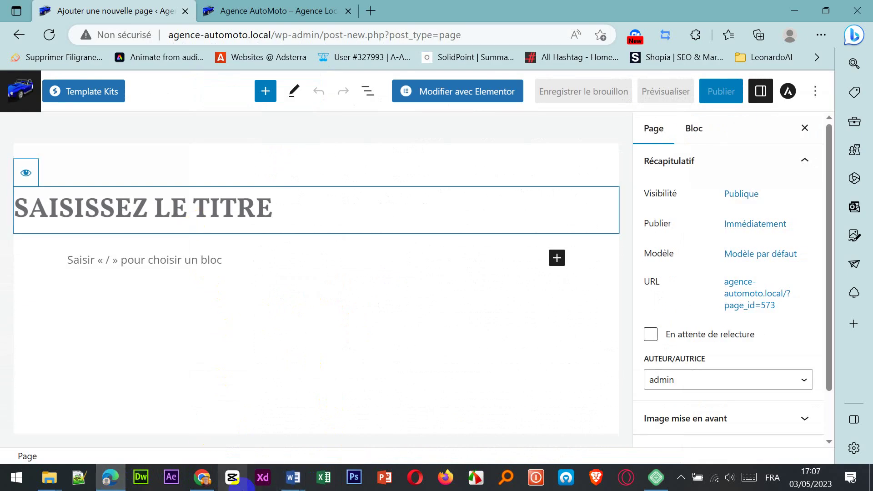
Step: Title the new page VOITURES, select the empty paragraph block, and bring données.docx forward
{"action": "type", "text": "VOITURE"}
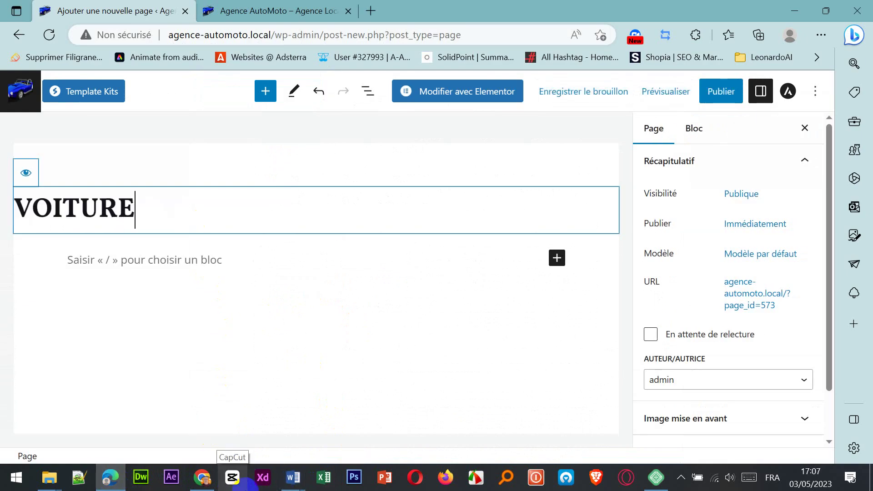
{"action": "type", "text": "S"}
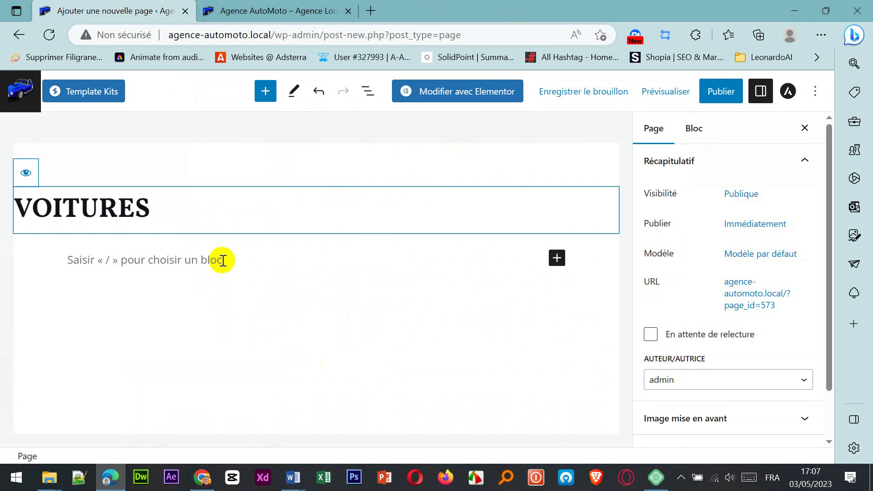
{"action": "left_click", "coordinate": [222, 261]}
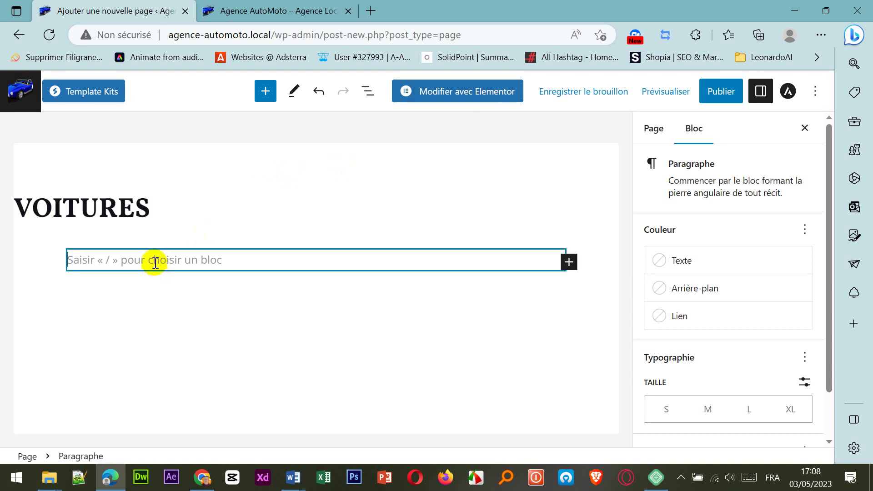
{"action": "left_click", "coordinate": [333, 483]}
{"action": "mouse_move", "coordinate": [294, 477]}
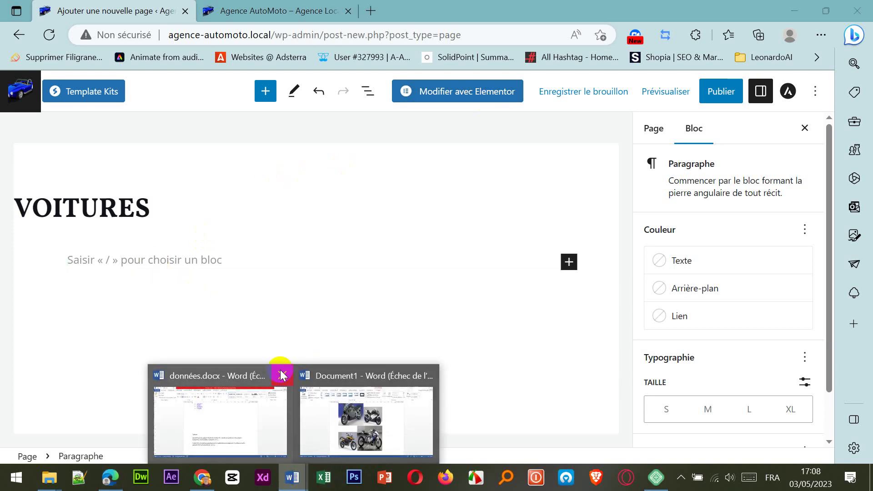
{"action": "left_click", "coordinate": [230, 425]}
Step: Copy the two Voitures description paragraphs from données.docx and return to the WordPress editor
{"action": "scroll", "coordinate": [270, 384], "scroll_direction": "down", "scroll_amount": 6}
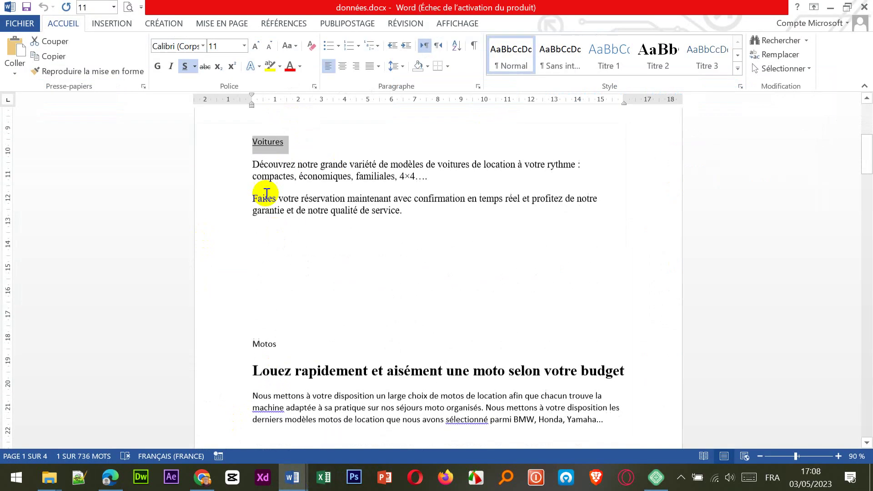
{"action": "left_click", "coordinate": [245, 164]}
{"action": "left_click_drag", "start_coordinate": [293, 186], "coordinate": [415, 210]}
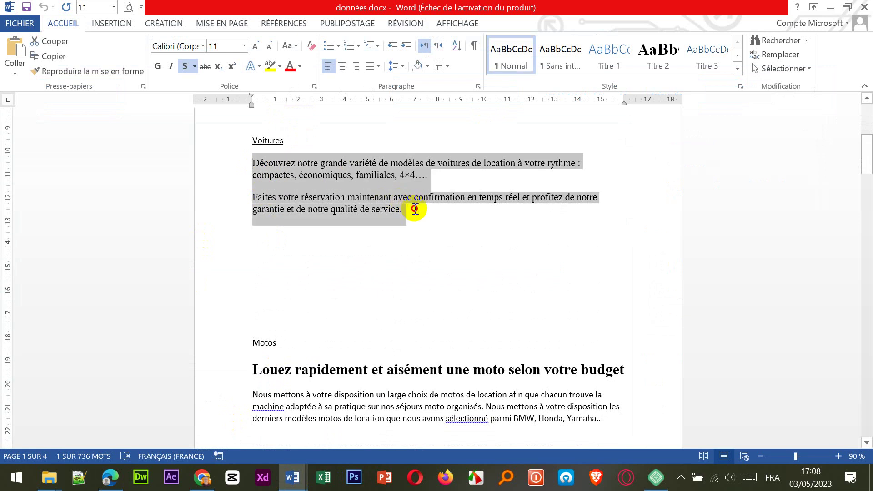
{"action": "right_click", "coordinate": [386, 209]}
{"action": "left_click", "coordinate": [418, 238]}
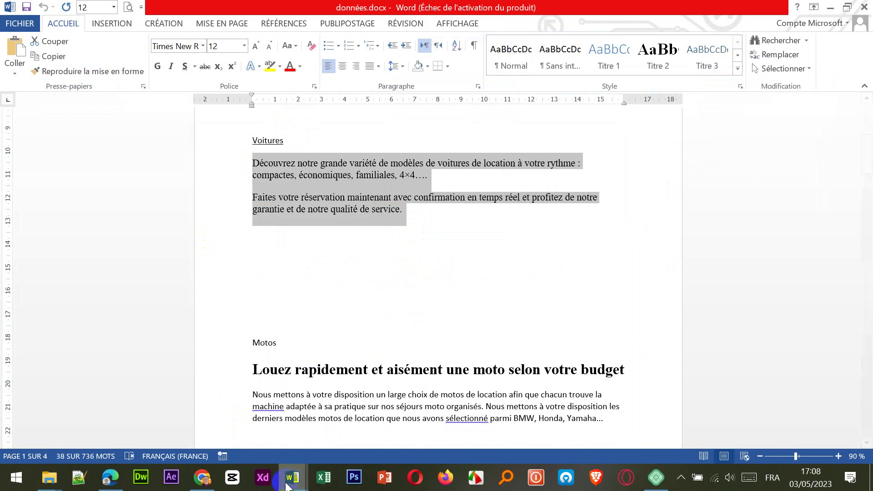
{"action": "left_click", "coordinate": [112, 482]}
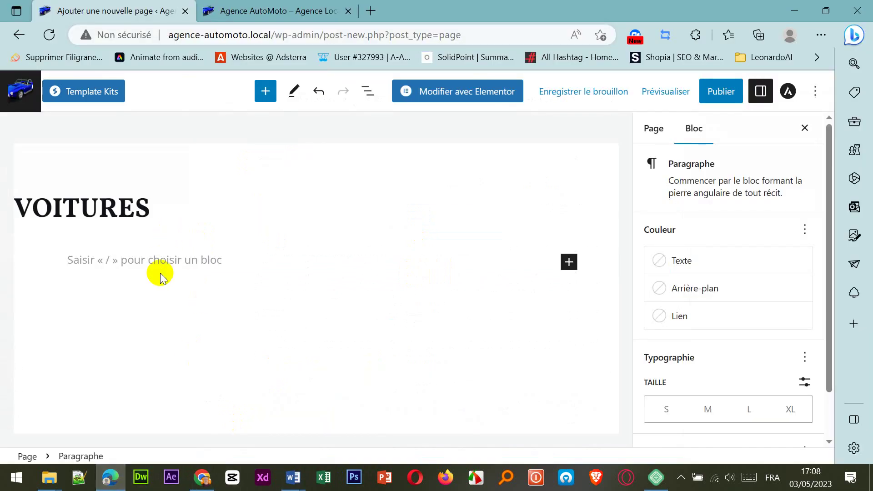
Step: Paste the two Voitures description paragraphs into the empty block
{"action": "key", "text": "ctrl+v"}
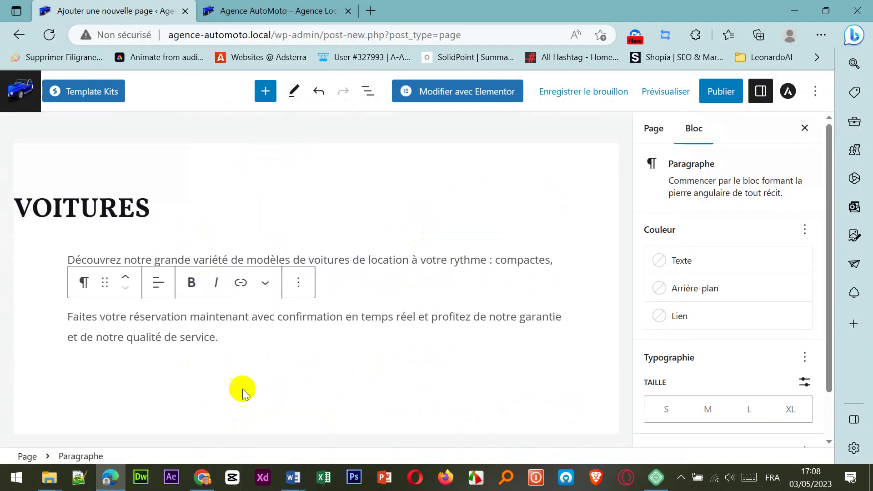
{"action": "left_click", "coordinate": [242, 389]}
{"action": "scroll", "coordinate": [316, 353], "scroll_direction": "down", "scroll_amount": 1}
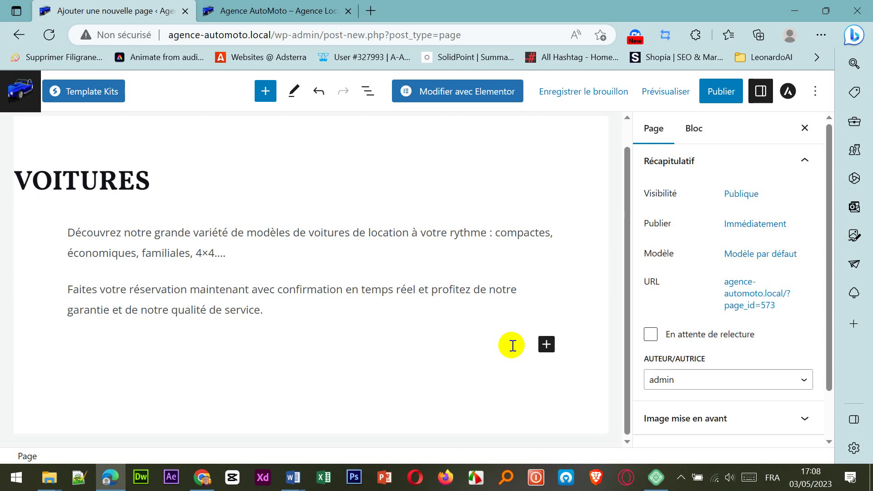
Step: Add an image block with range rover.png from the Voitures folder, then publish the page
{"action": "left_click", "coordinate": [545, 348]}
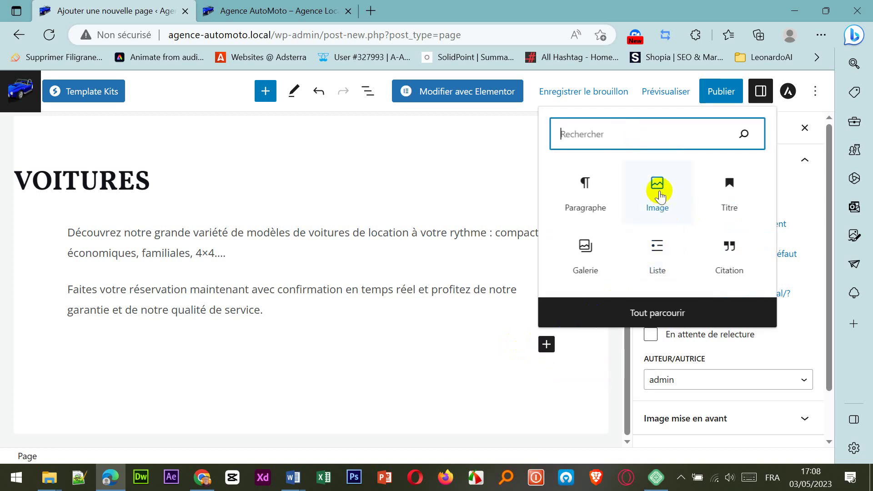
{"action": "left_click", "coordinate": [658, 192]}
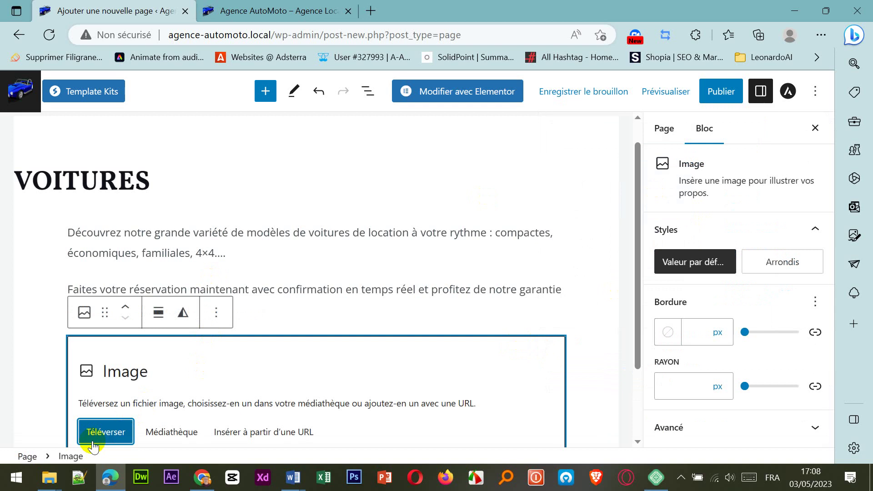
{"action": "left_click", "coordinate": [91, 440]}
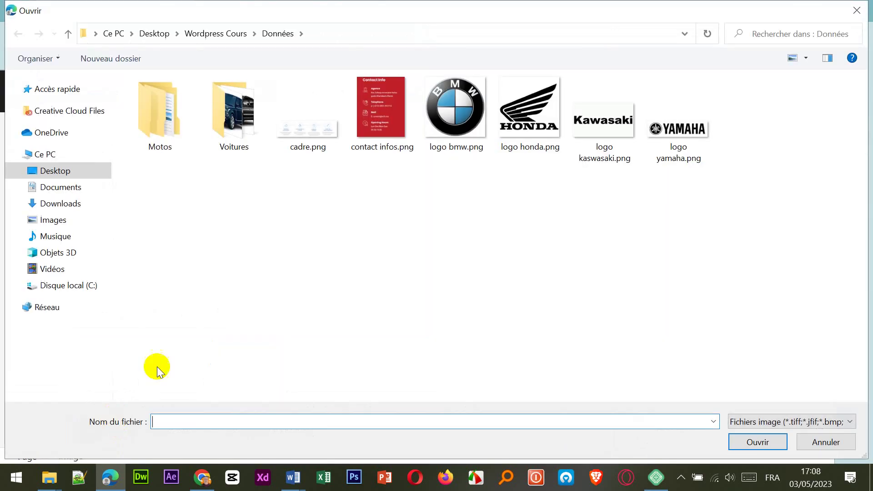
{"action": "double_click", "coordinate": [248, 118]}
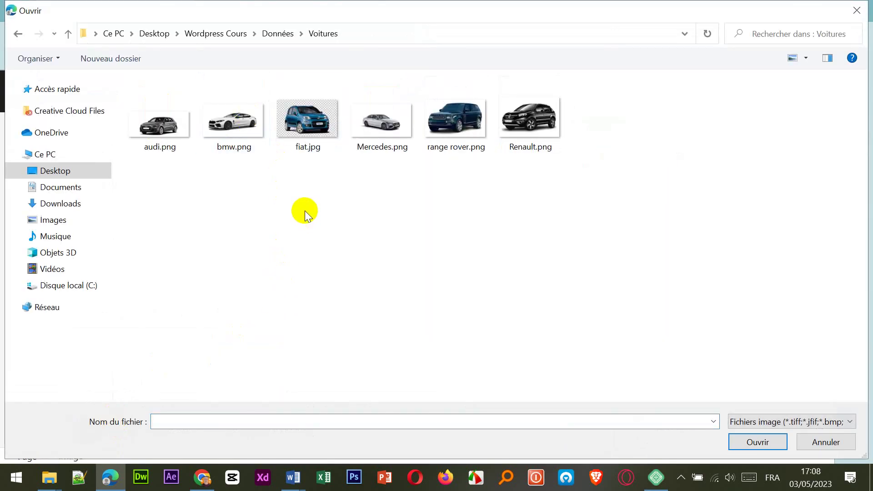
{"action": "double_click", "coordinate": [456, 119]}
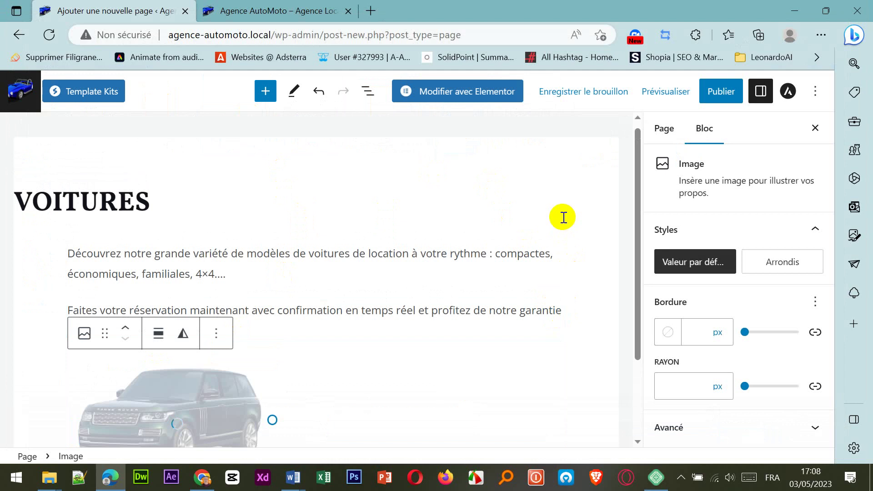
{"action": "scroll", "coordinate": [560, 329], "scroll_direction": "down", "scroll_amount": 2}
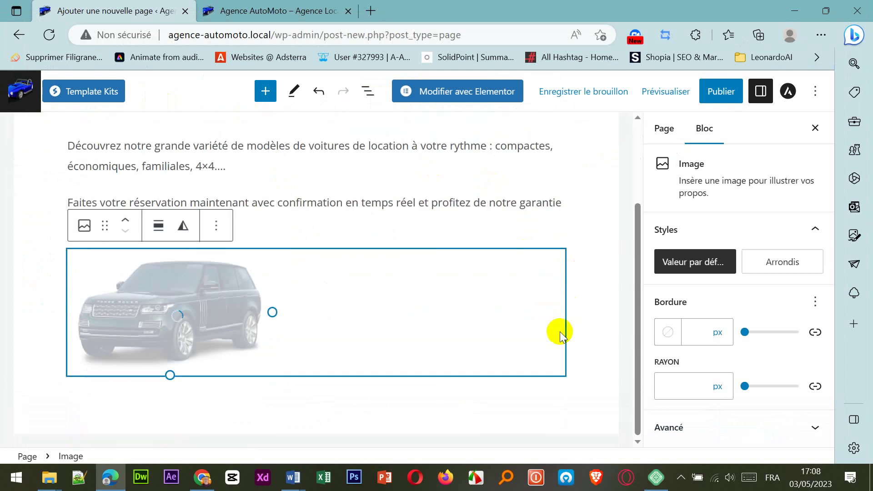
{"action": "left_click", "coordinate": [609, 305]}
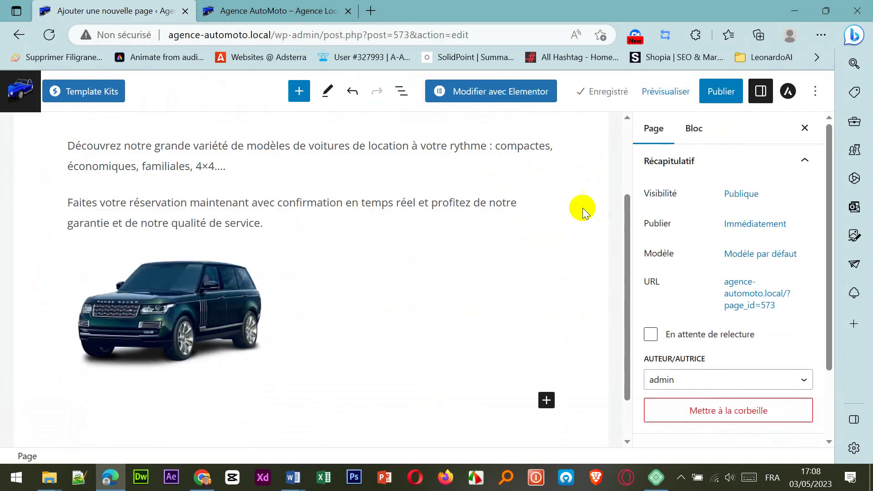
{"action": "left_click", "coordinate": [721, 94]}
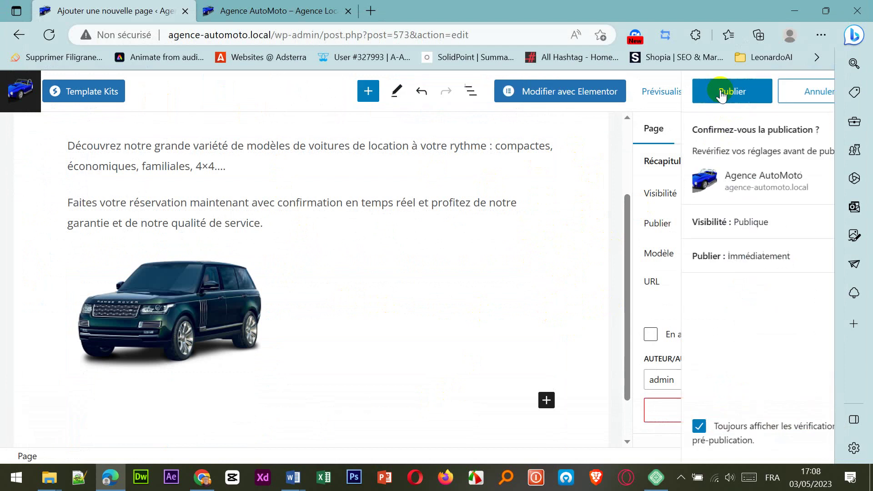
{"action": "left_click", "coordinate": [709, 91]}
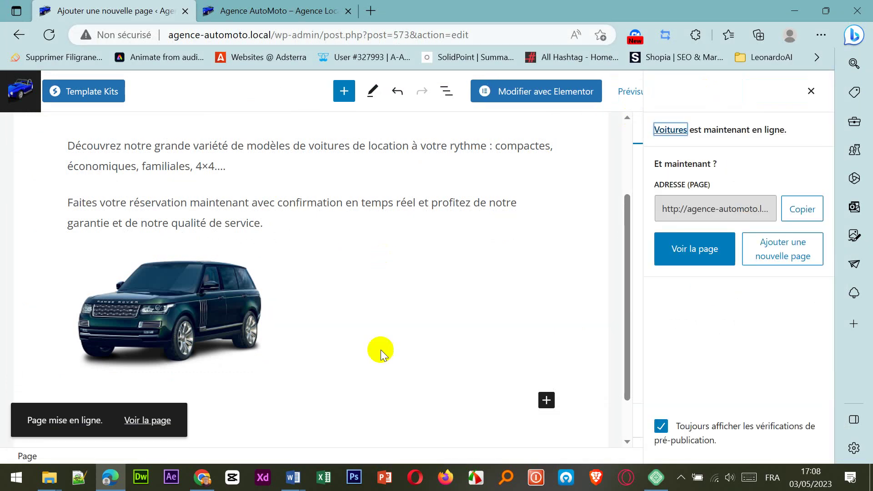
Step: Close Word's Document1 without saving its changes
{"action": "mouse_move", "coordinate": [292, 481]}
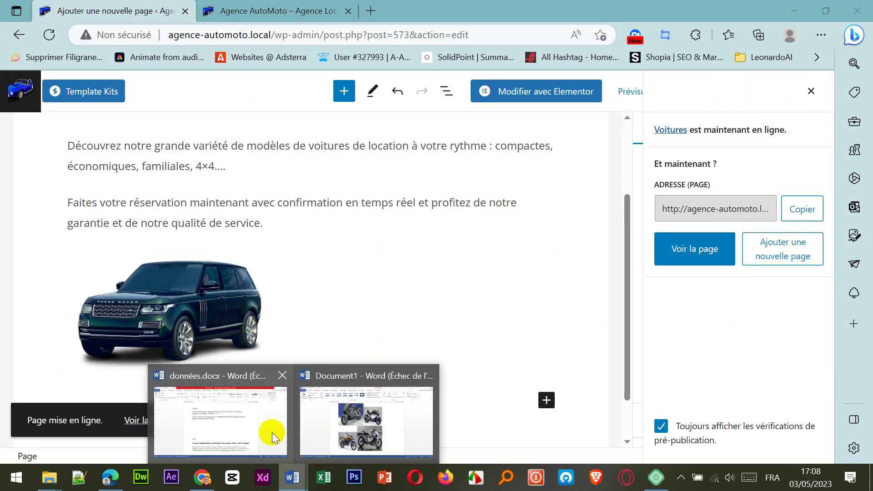
{"action": "left_click", "coordinate": [429, 378]}
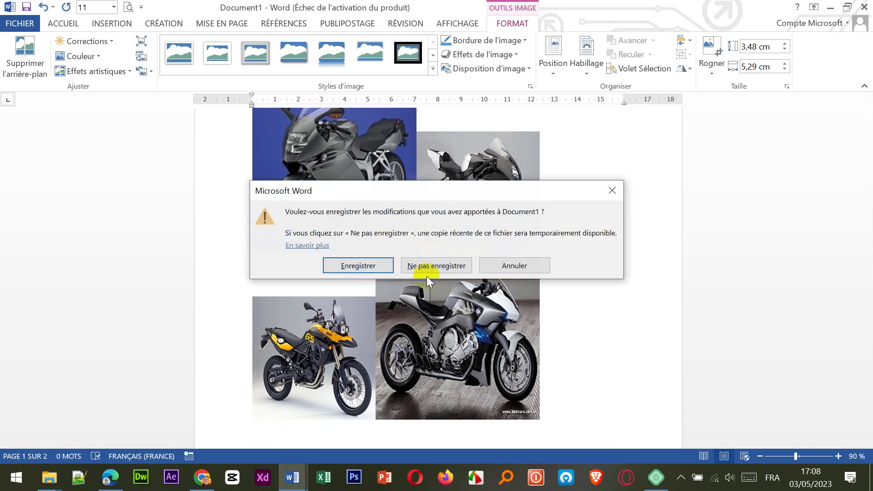
{"action": "left_click", "coordinate": [427, 272]}
Step: Copy the word Motos from données.docx and return to the WordPress editor
{"action": "scroll", "coordinate": [347, 329], "scroll_direction": "down", "scroll_amount": 3}
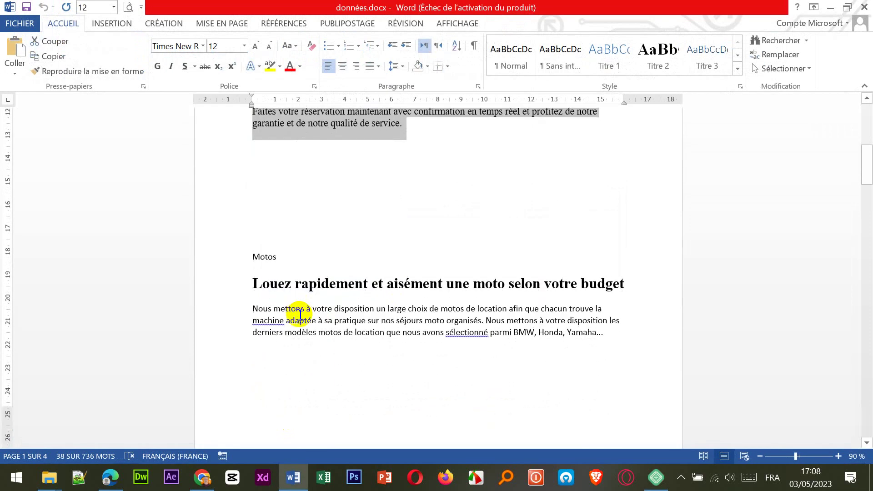
{"action": "left_click", "coordinate": [270, 256]}
{"action": "double_click", "coordinate": [269, 257]}
{"action": "right_click", "coordinate": [269, 255]}
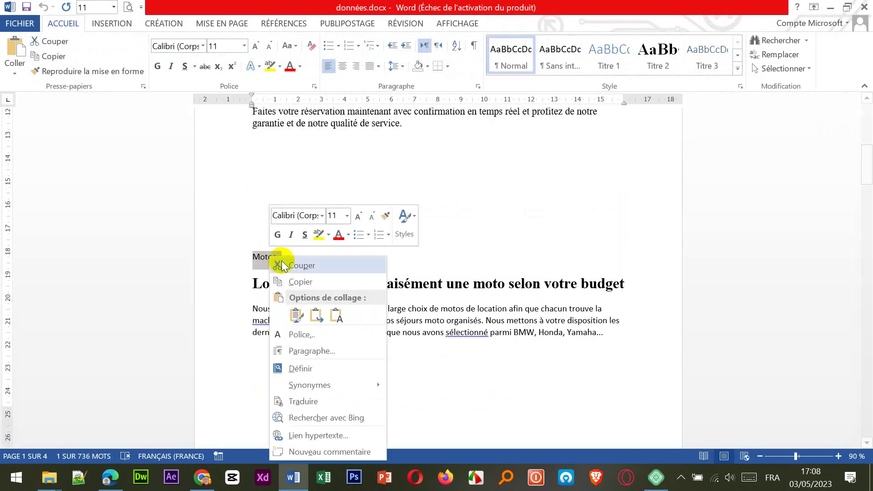
{"action": "left_click", "coordinate": [298, 282]}
{"action": "left_click", "coordinate": [110, 477]}
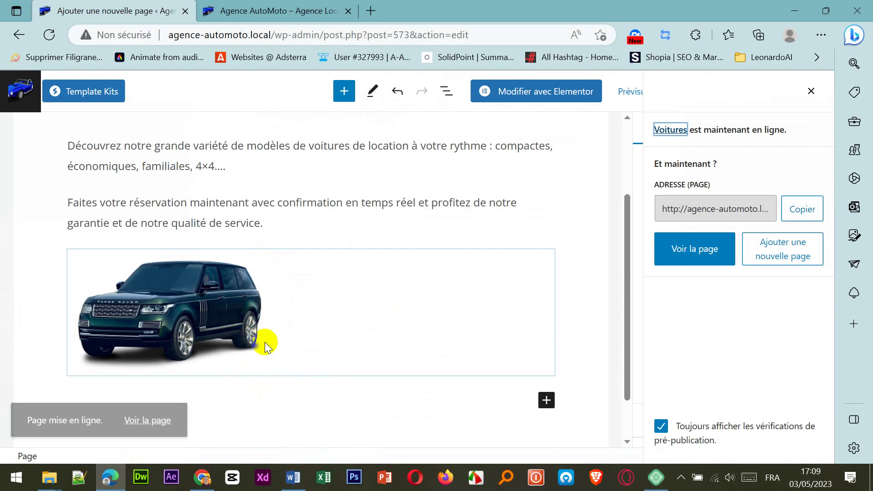
Step: Go back to the Pages list and start another new page
{"action": "left_click", "coordinate": [22, 95]}
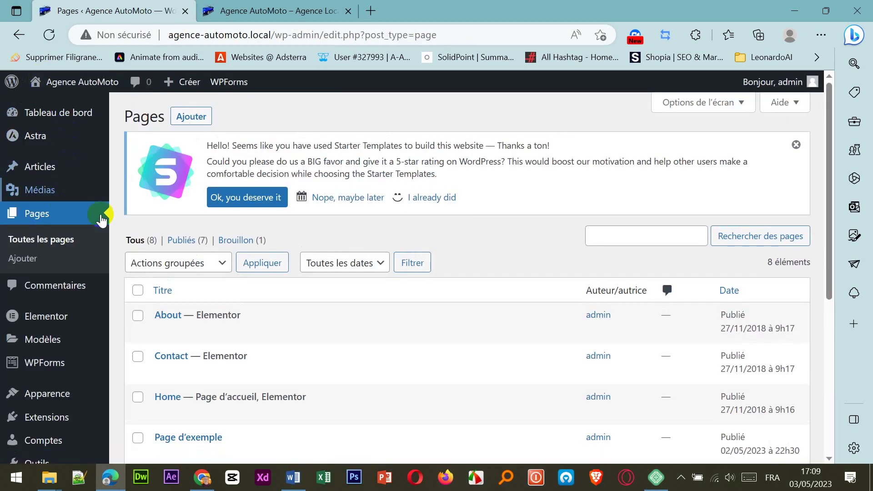
{"action": "scroll", "coordinate": [264, 337], "scroll_direction": "down", "scroll_amount": 6}
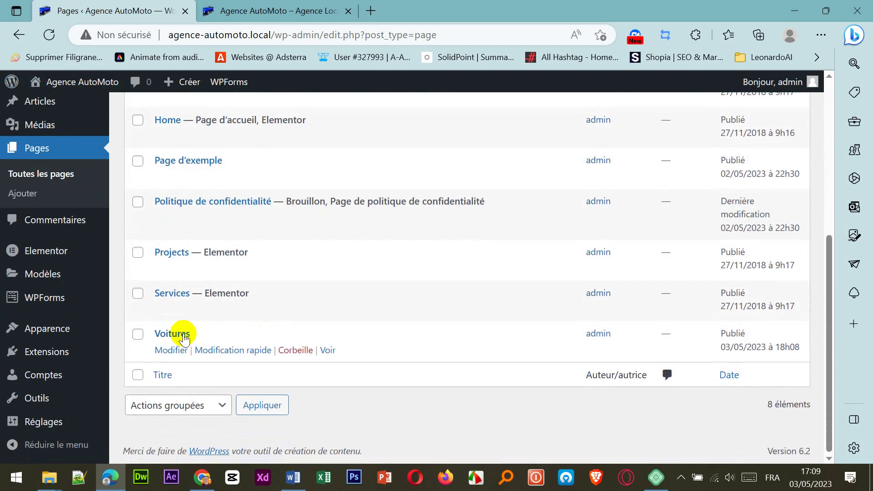
{"action": "scroll", "coordinate": [248, 318], "scroll_direction": "up", "scroll_amount": 6}
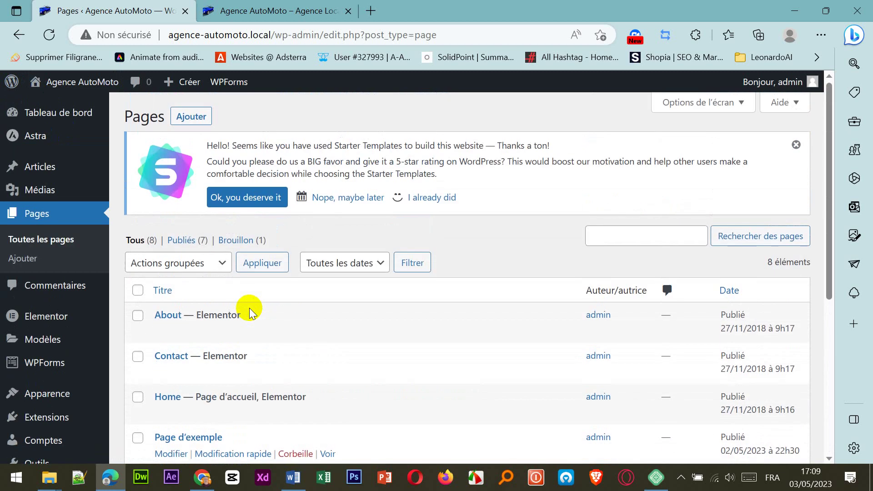
{"action": "scroll", "coordinate": [247, 306], "scroll_direction": "down", "scroll_amount": 5}
{"action": "scroll", "coordinate": [250, 313], "scroll_direction": "down", "scroll_amount": 1}
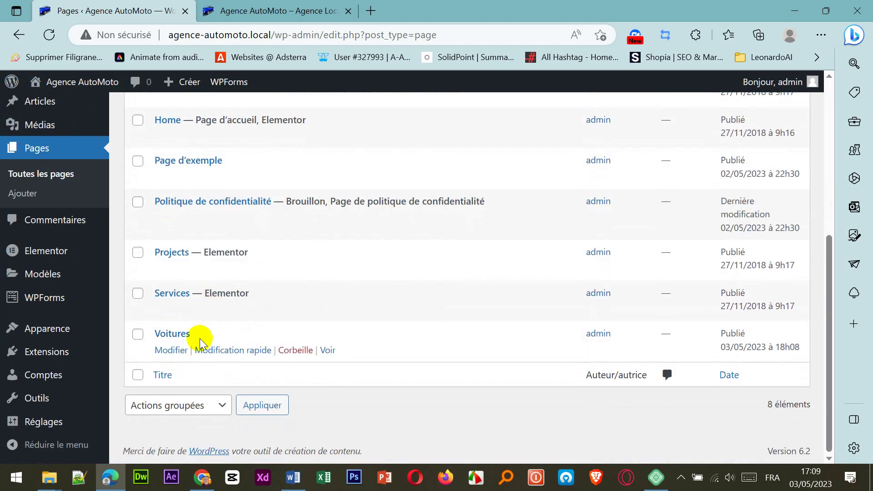
{"action": "scroll", "coordinate": [225, 302], "scroll_direction": "up", "scroll_amount": 6}
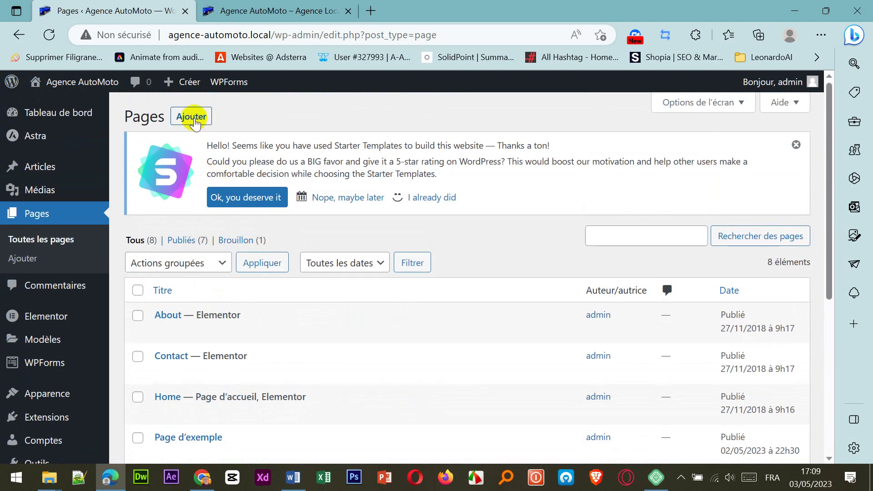
{"action": "left_click", "coordinate": [191, 117]}
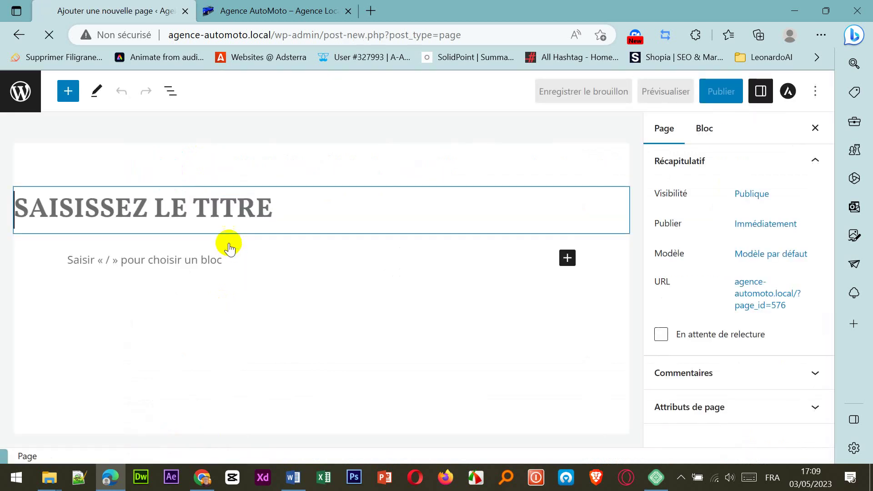
Step: Title the page MOTOS, select the first content block, and bring données.docx forward
{"action": "type", "text": "MOTOS"}
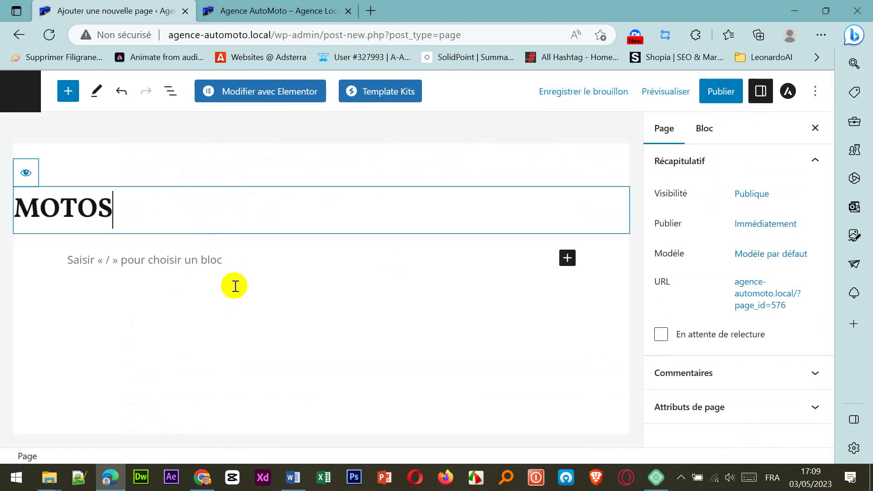
{"action": "left_click", "coordinate": [356, 389]}
{"action": "left_click", "coordinate": [294, 478]}
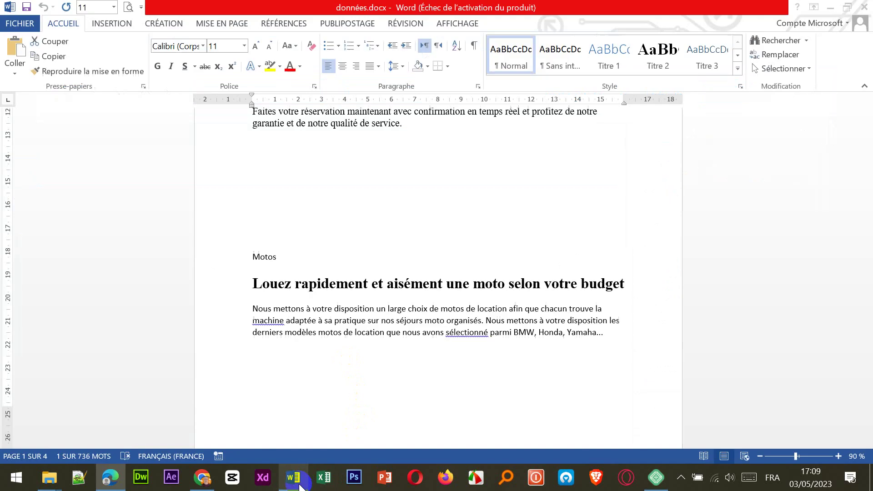
Step: Select the Motos heading and paragraph in Word and paste them under the MOTOS title
{"action": "scroll", "coordinate": [260, 300], "scroll_direction": "down", "scroll_amount": 9}
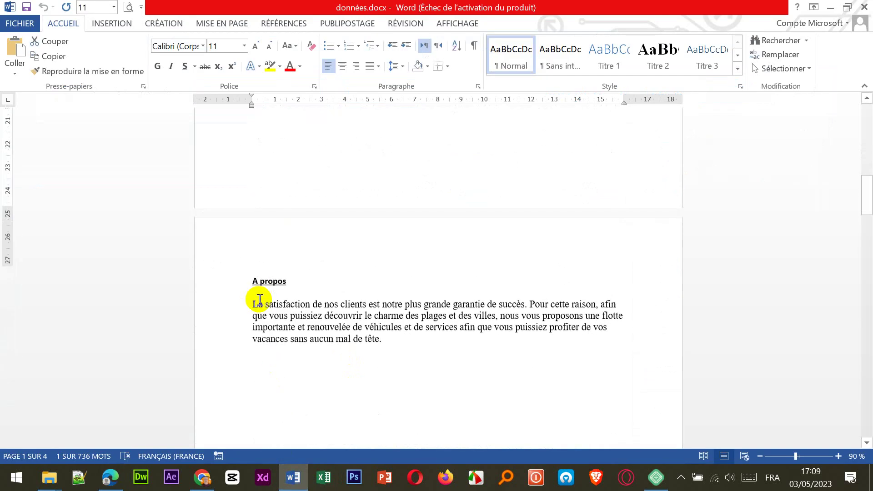
{"action": "scroll", "coordinate": [257, 299], "scroll_direction": "up", "scroll_amount": 6}
{"action": "left_click_drag", "start_coordinate": [255, 199], "coordinate": [610, 247]}
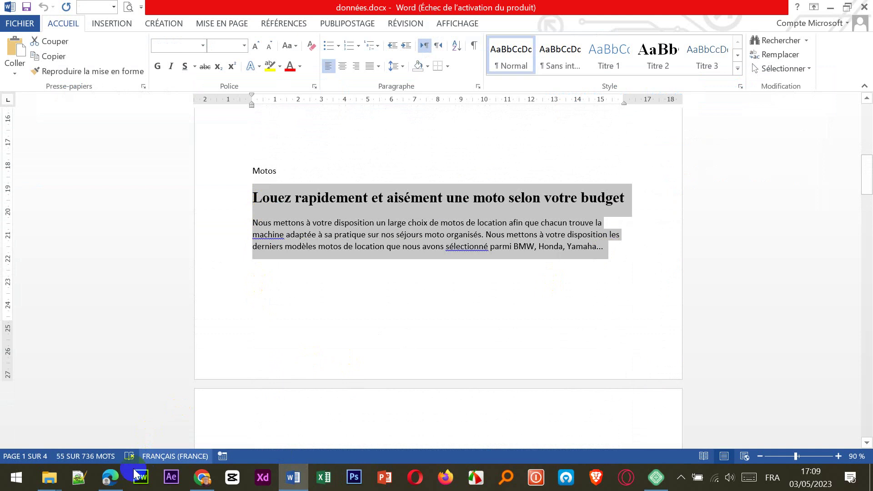
{"action": "left_click", "coordinate": [111, 478]}
{"action": "key", "text": "ctrl+v"}
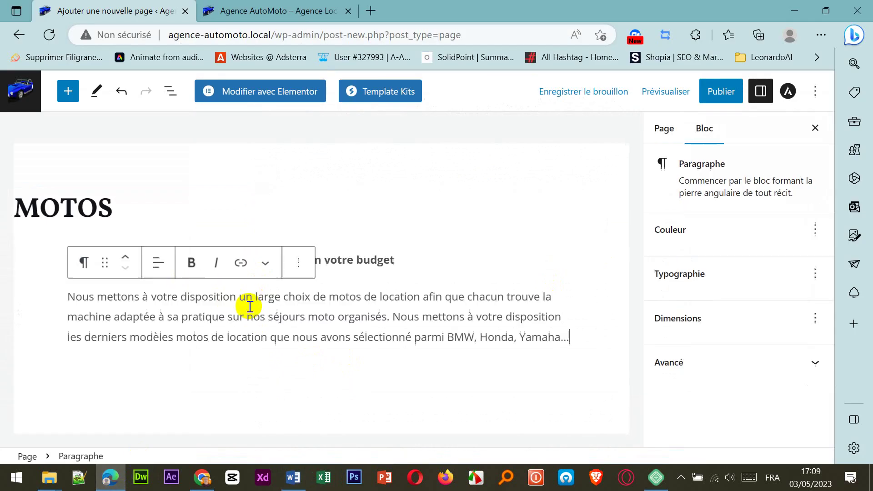
Step: Add an image block with the first motorcycle image from Données > Motos > Images_Kawasaki
{"action": "left_click", "coordinate": [359, 409]}
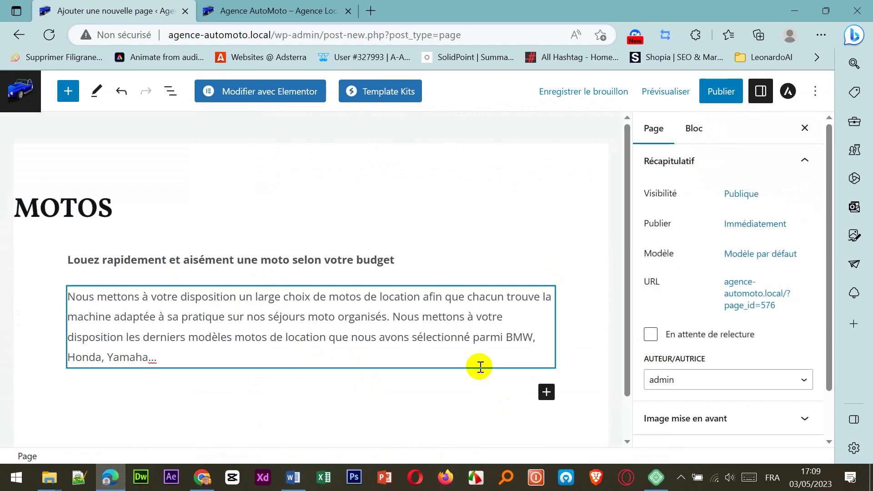
{"action": "left_click", "coordinate": [547, 394]}
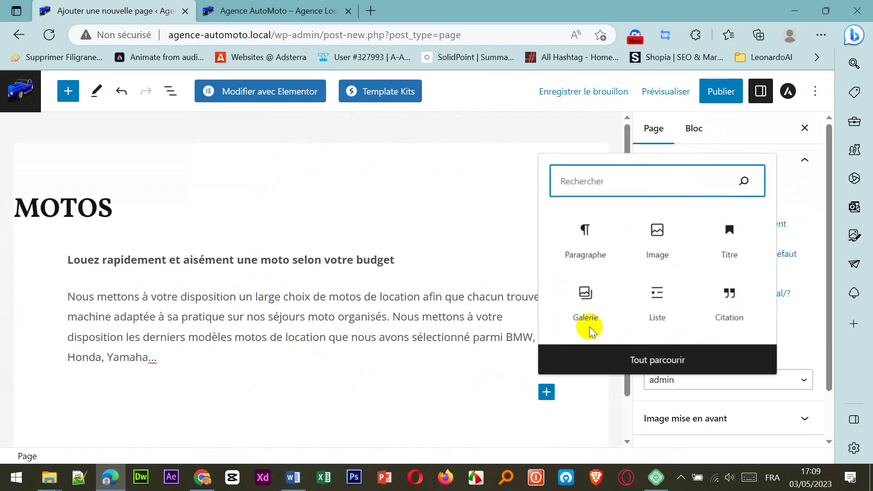
{"action": "left_click", "coordinate": [649, 239]}
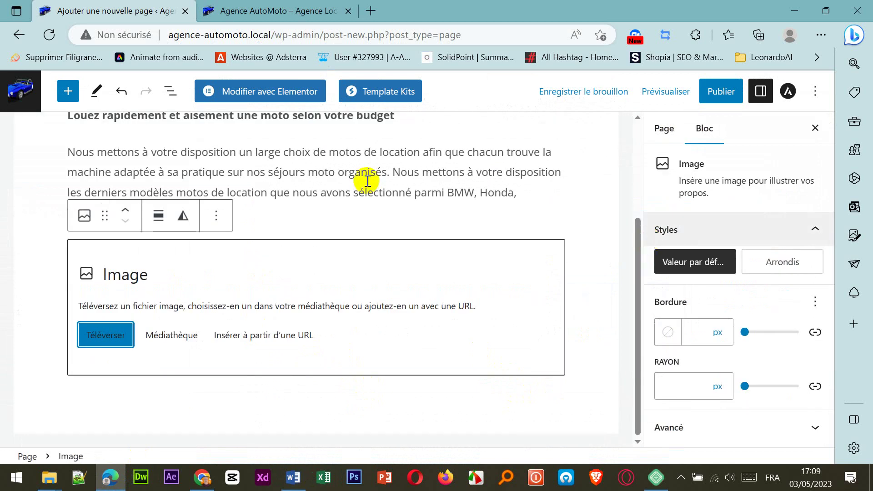
{"action": "left_click", "coordinate": [115, 341]}
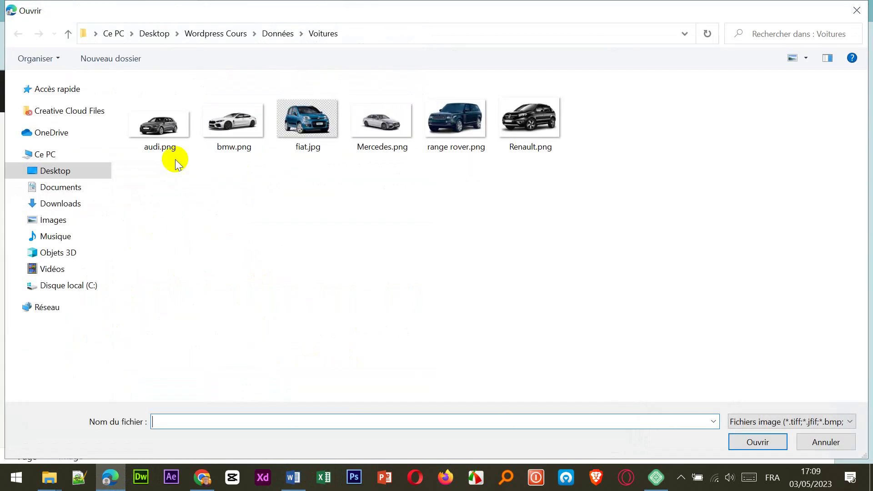
{"action": "left_click", "coordinate": [276, 38]}
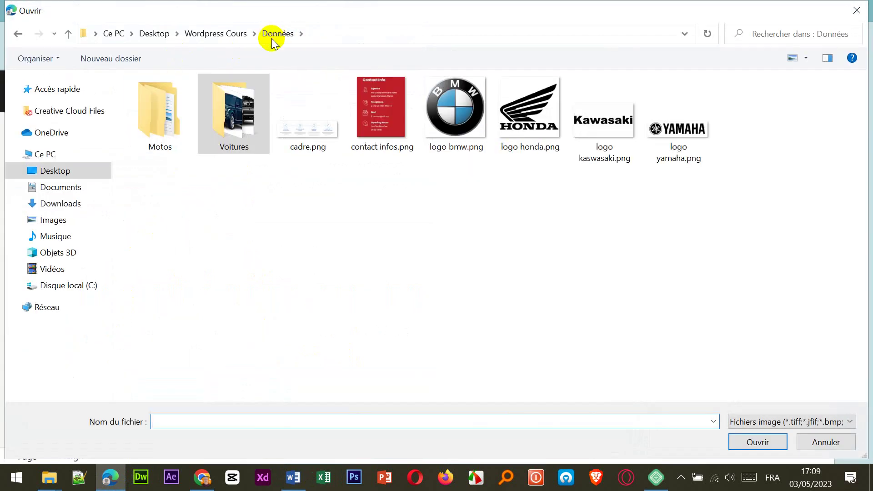
{"action": "double_click", "coordinate": [157, 117]}
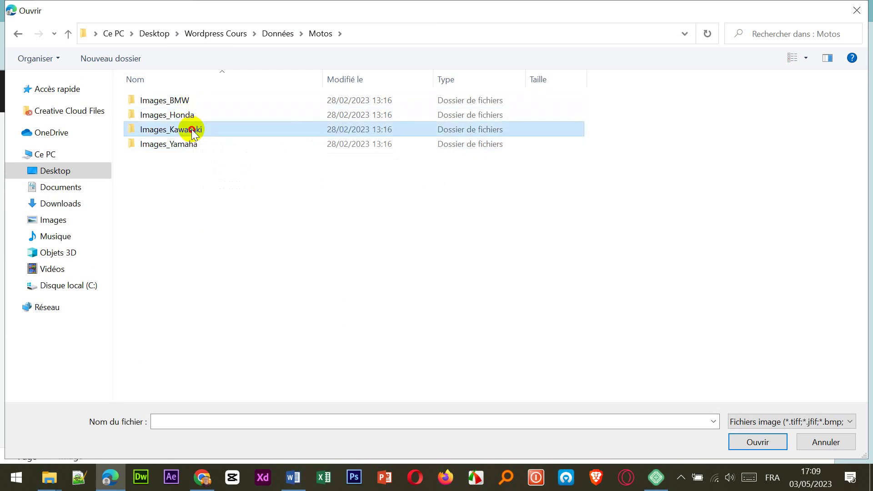
{"action": "double_click", "coordinate": [191, 130]}
{"action": "double_click", "coordinate": [171, 132]}
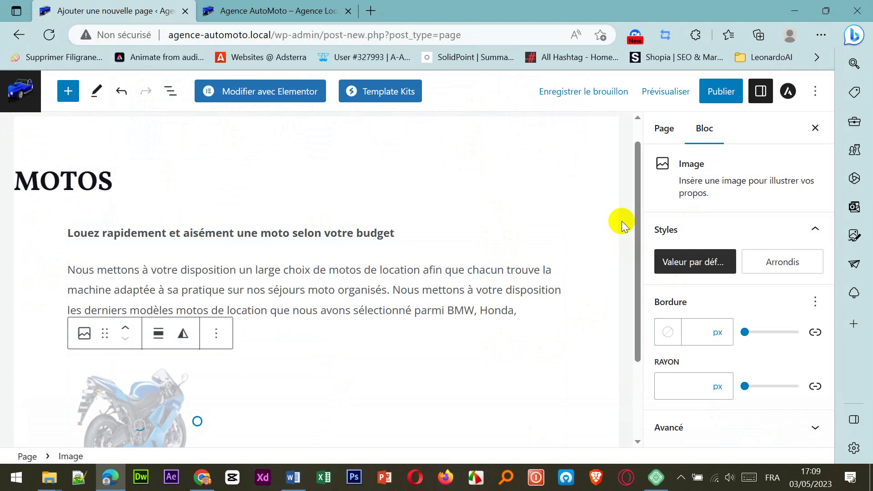
Step: Publish the MOTOS page and return to the données.docx document
{"action": "scroll", "coordinate": [521, 338], "scroll_direction": "down", "scroll_amount": 2}
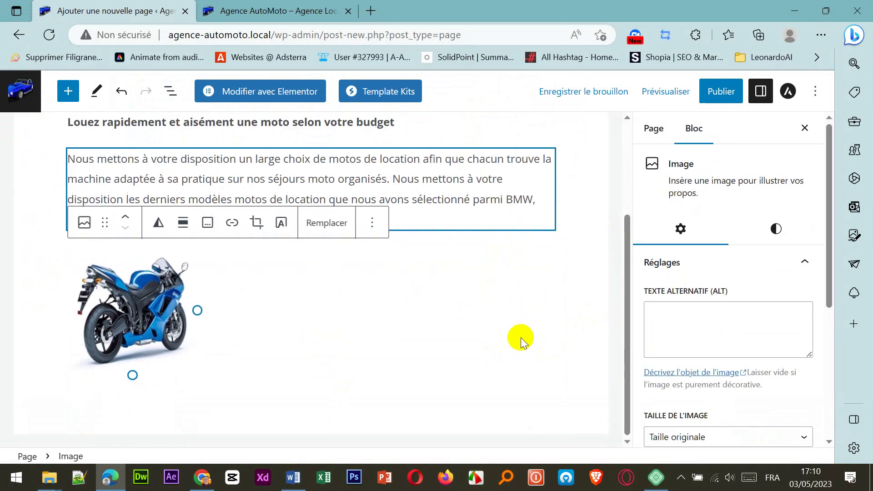
{"action": "left_click", "coordinate": [717, 96]}
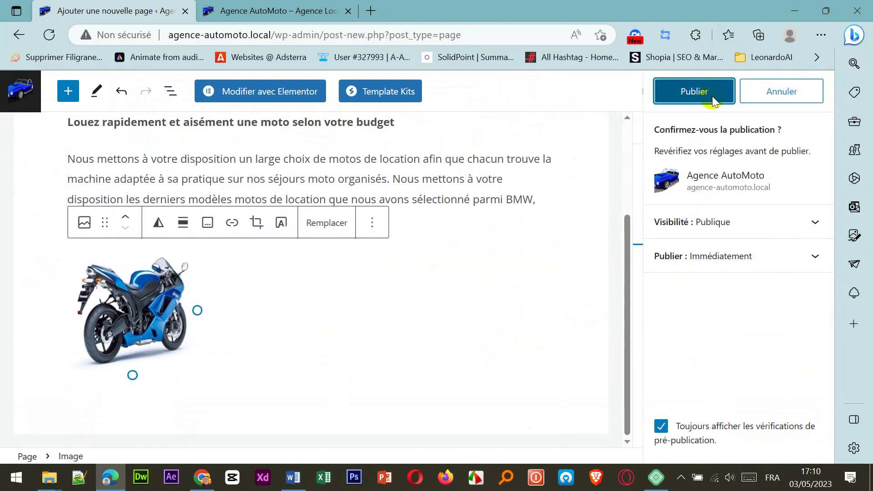
{"action": "left_click", "coordinate": [712, 96]}
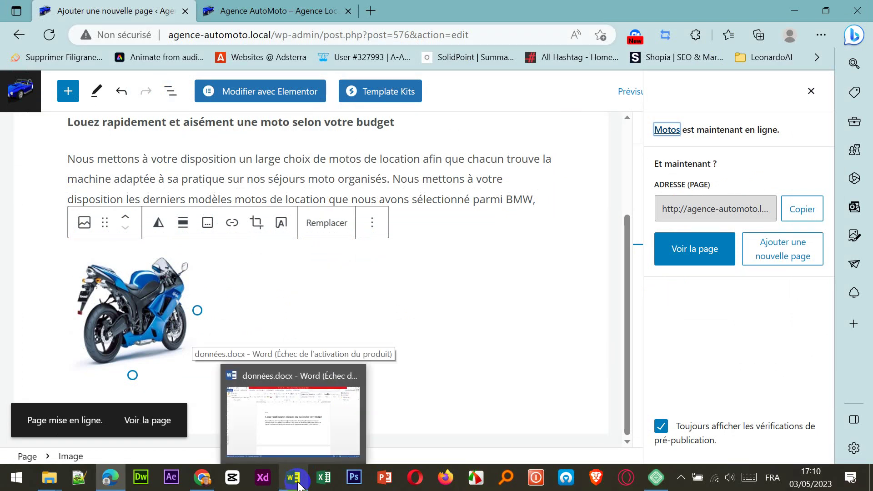
{"action": "left_click", "coordinate": [298, 483]}
Step: Select the full 'A propos' heading on page 2 of données.docx, then return to the WordPress editor
{"action": "scroll", "coordinate": [341, 304], "scroll_direction": "down", "scroll_amount": 8}
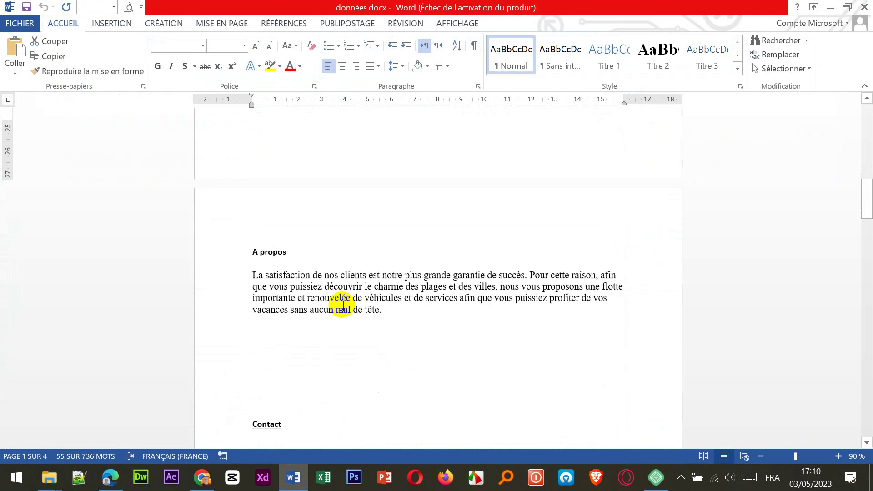
{"action": "scroll", "coordinate": [342, 347], "scroll_direction": "down", "scroll_amount": 1}
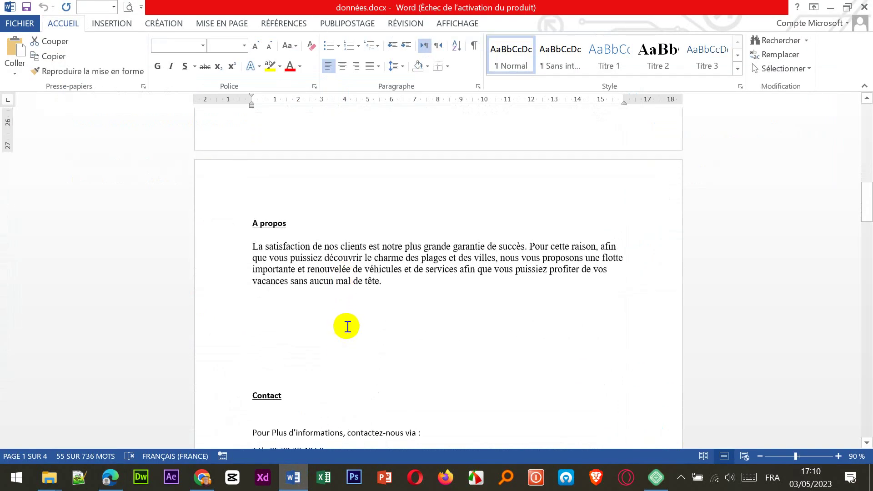
{"action": "left_click", "coordinate": [347, 328]}
{"action": "scroll", "coordinate": [350, 326], "scroll_direction": "up", "scroll_amount": 10}
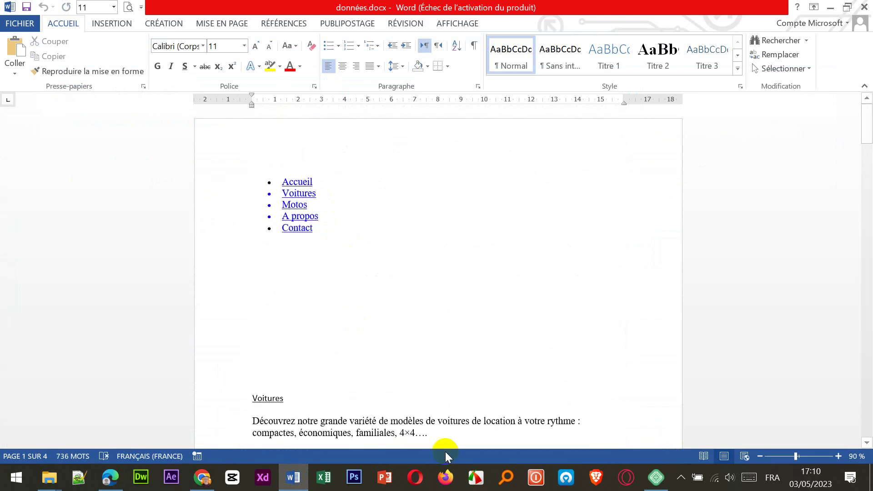
{"action": "scroll", "coordinate": [461, 376], "scroll_direction": "down", "scroll_amount": 10}
{"action": "scroll", "coordinate": [465, 376], "scroll_direction": "down", "scroll_amount": 3}
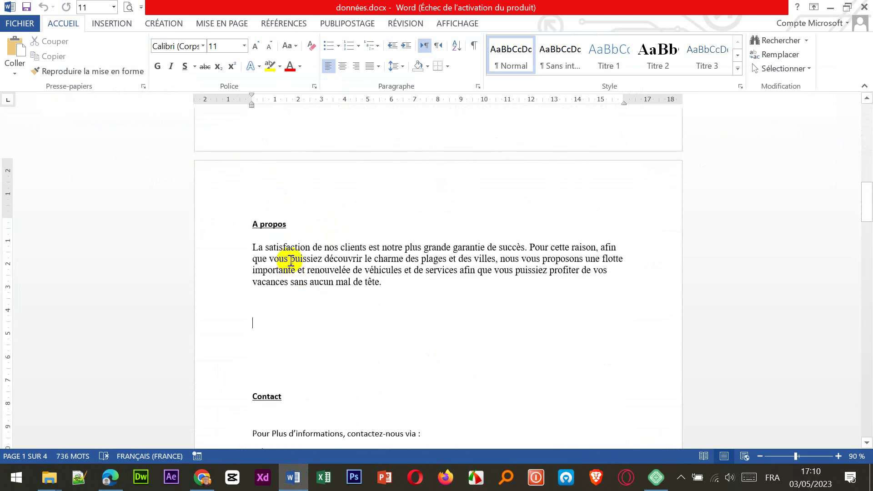
{"action": "double_click", "coordinate": [278, 223]}
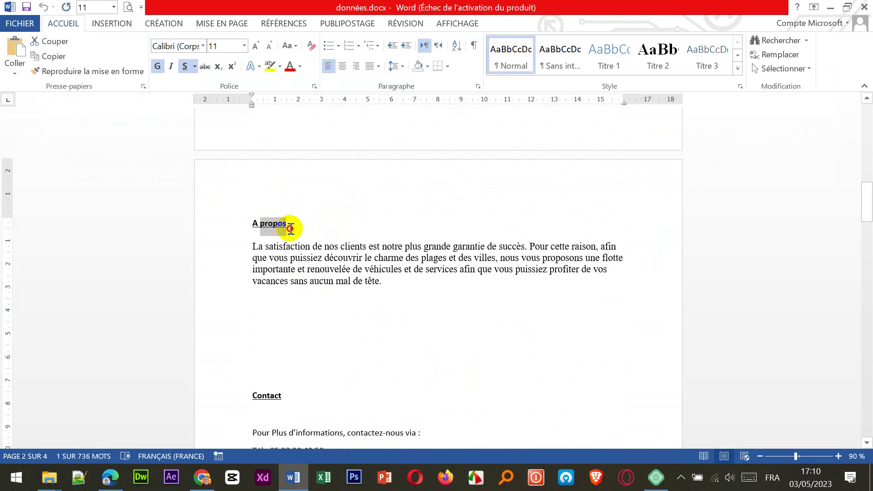
{"action": "left_click_drag", "start_coordinate": [290, 228], "coordinate": [255, 229]}
{"action": "left_click", "coordinate": [110, 477]}
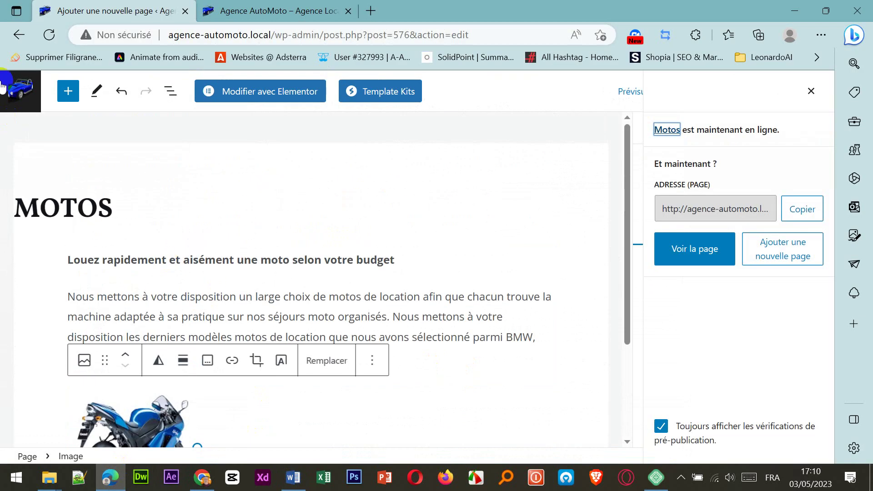
Step: Start a new blank page from the Pages list, then bring données.docx back up in Word
{"action": "left_click", "coordinate": [26, 91]}
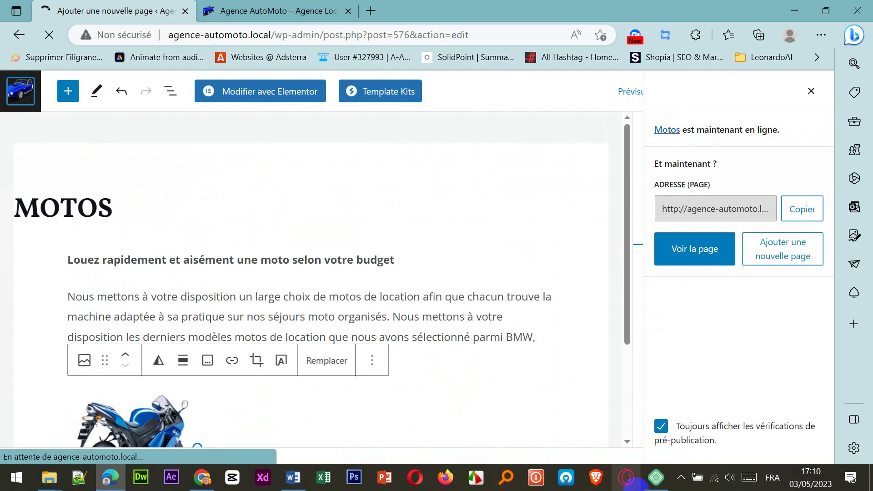
{"action": "mouse_move", "coordinate": [643, 483]}
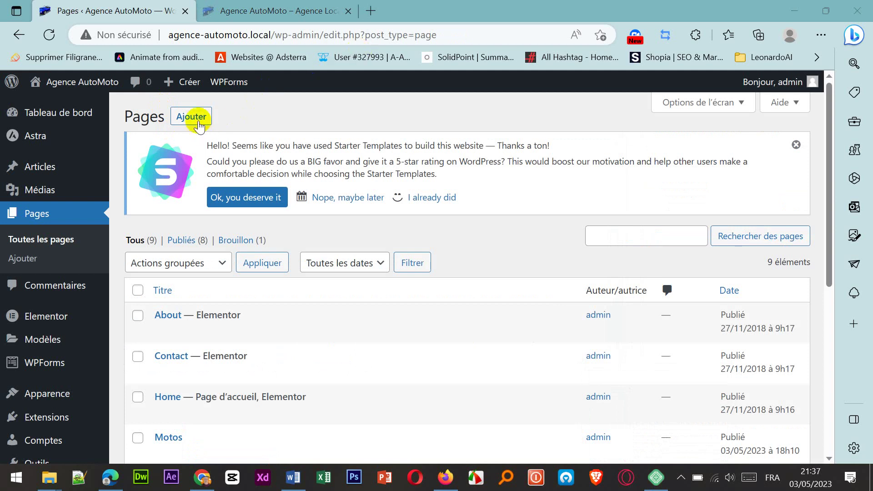
{"action": "left_click", "coordinate": [195, 118]}
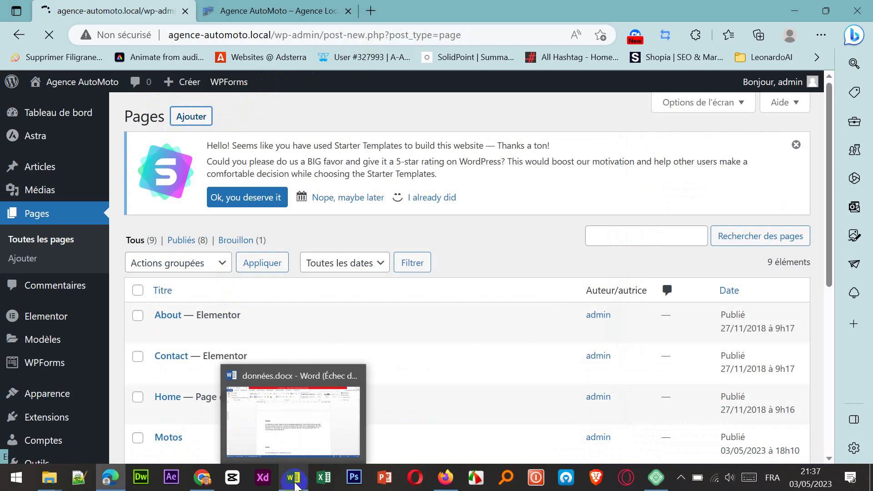
{"action": "left_click", "coordinate": [294, 477]}
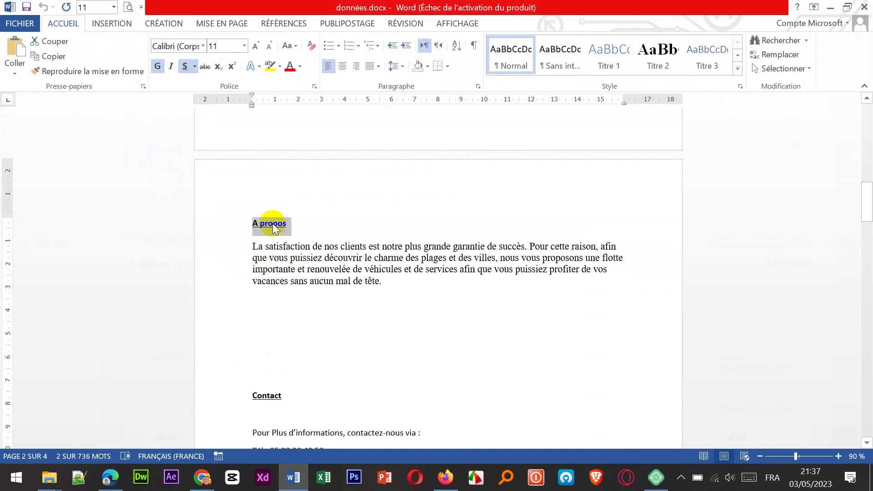
Step: Copy the 'A propos' heading from Word and paste it as the new page title A PROPOS
{"action": "right_click", "coordinate": [273, 224]}
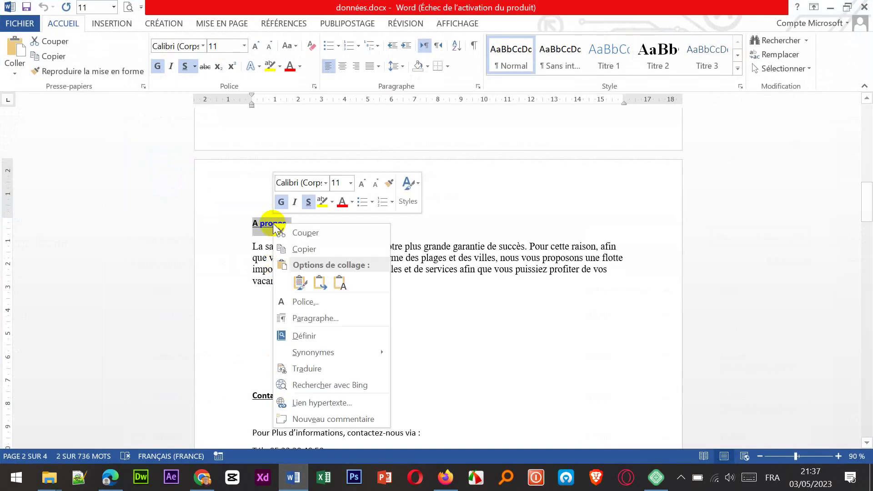
{"action": "left_click", "coordinate": [305, 249]}
{"action": "left_click", "coordinate": [293, 477]}
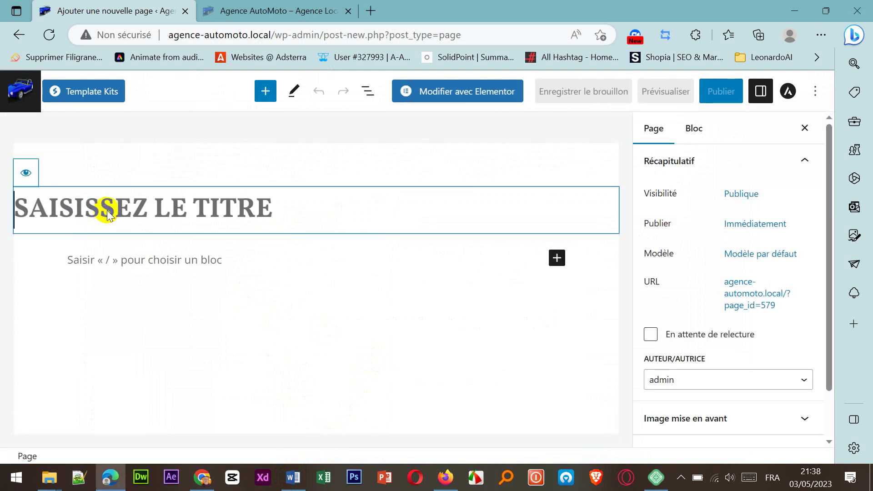
{"action": "right_click", "coordinate": [108, 209]}
{"action": "left_click", "coordinate": [146, 332]}
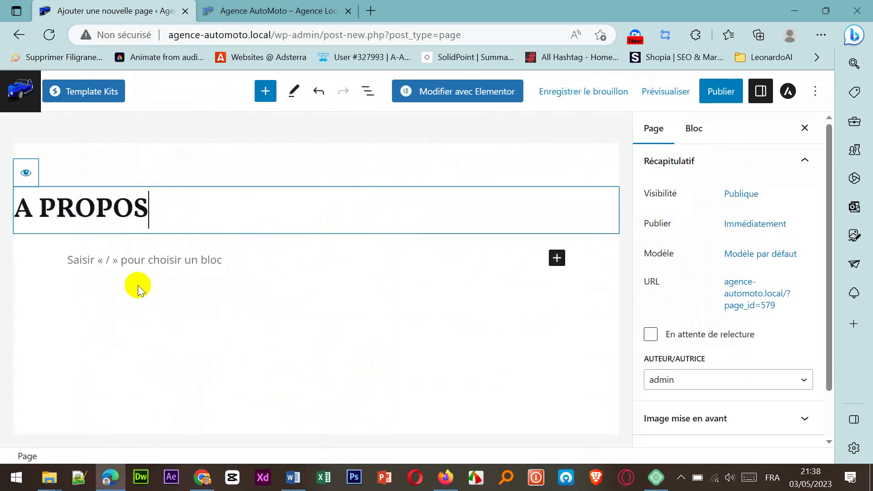
{"action": "left_click", "coordinate": [139, 260]}
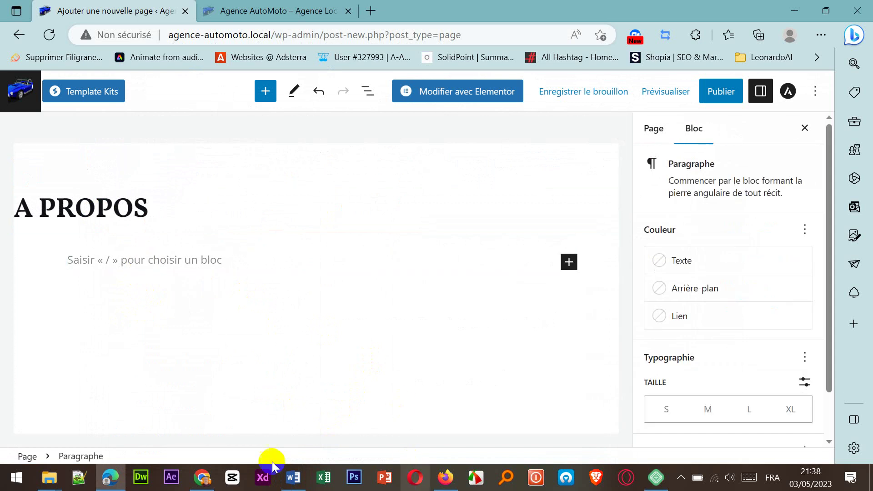
{"action": "left_click", "coordinate": [302, 477]}
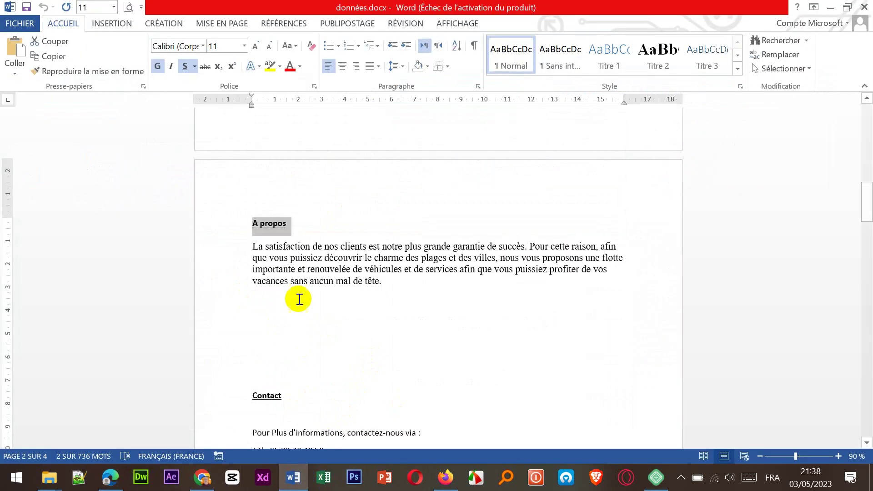
Step: Copy the A propos paragraph beginning 'La satisfaction' and place the caret in WordPress's empty paragraph block
{"action": "left_click_drag", "start_coordinate": [253, 248], "coordinate": [360, 287]}
{"action": "key", "text": "ctrl+c"}
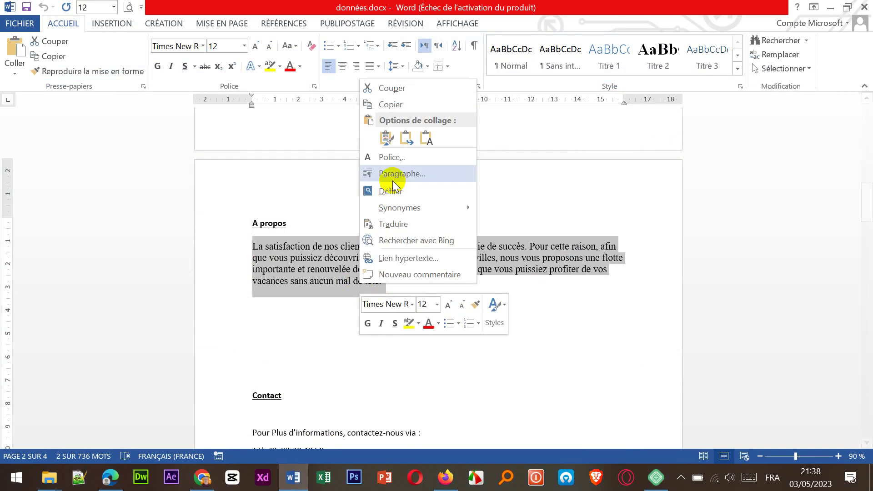
{"action": "left_click", "coordinate": [388, 104]}
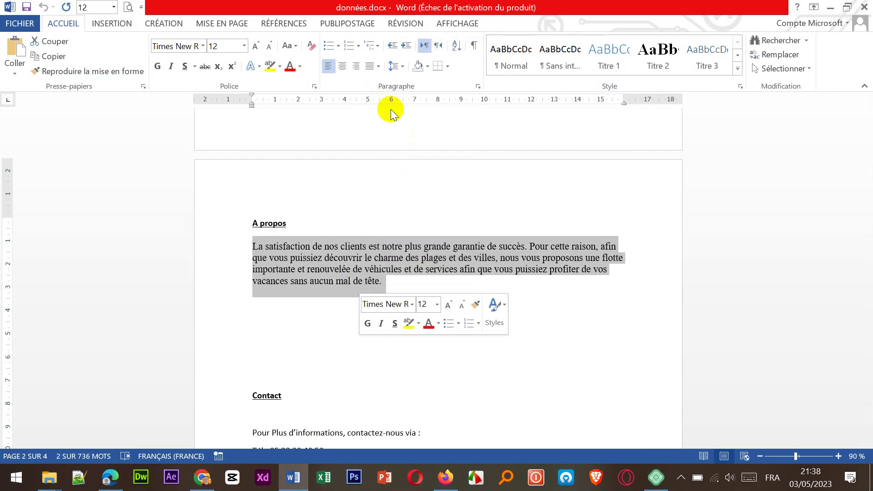
{"action": "left_click", "coordinate": [110, 477]}
{"action": "left_click", "coordinate": [214, 258]}
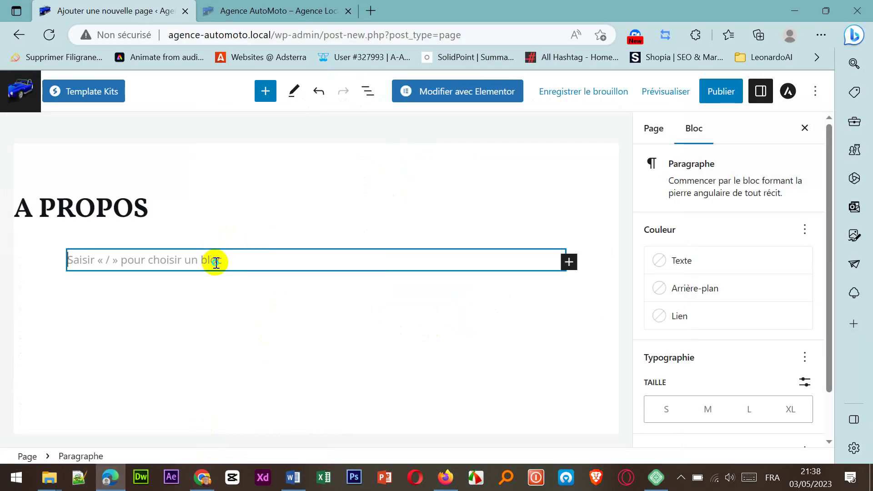
Step: Paste the 'La satisfaction' paragraph into the A PROPOS page body
{"action": "right_click", "coordinate": [214, 261]}
{"action": "left_click", "coordinate": [265, 131]}
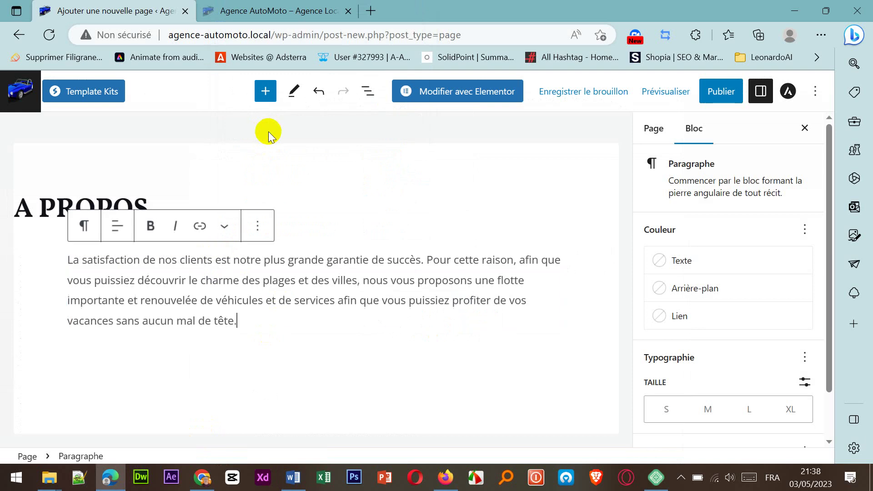
{"action": "left_click", "coordinate": [322, 378]}
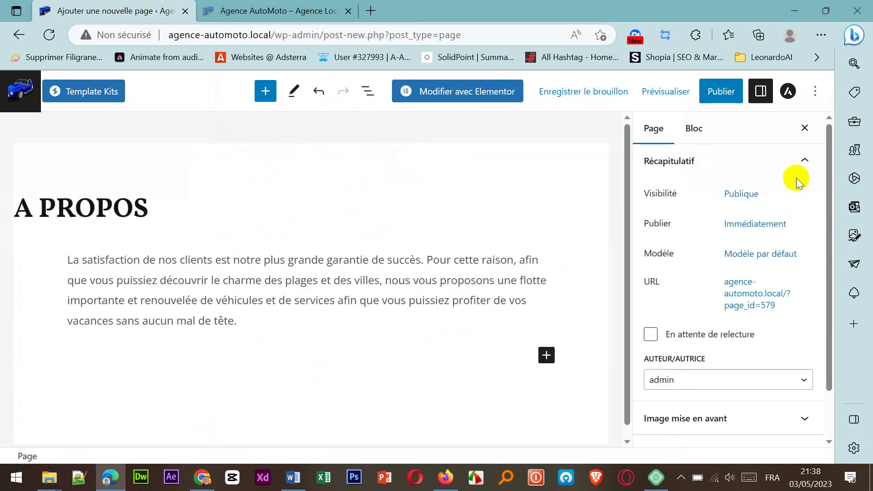
Step: Publish the A PROPOS page and return to the site's pages list
{"action": "left_click", "coordinate": [728, 93]}
{"action": "left_click", "coordinate": [709, 90]}
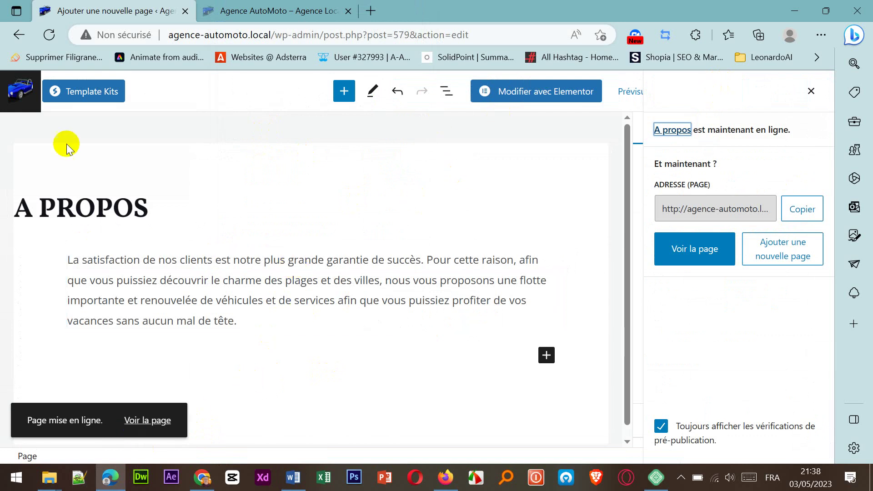
{"action": "left_click", "coordinate": [31, 78]}
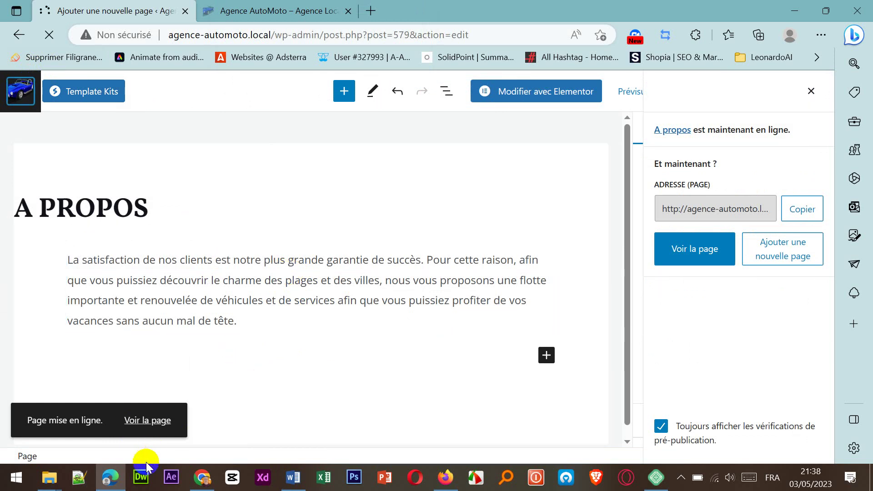
Step: Look through données.docx down to the Contact section, then return to the WordPress Pages list
{"action": "left_click", "coordinate": [297, 478]}
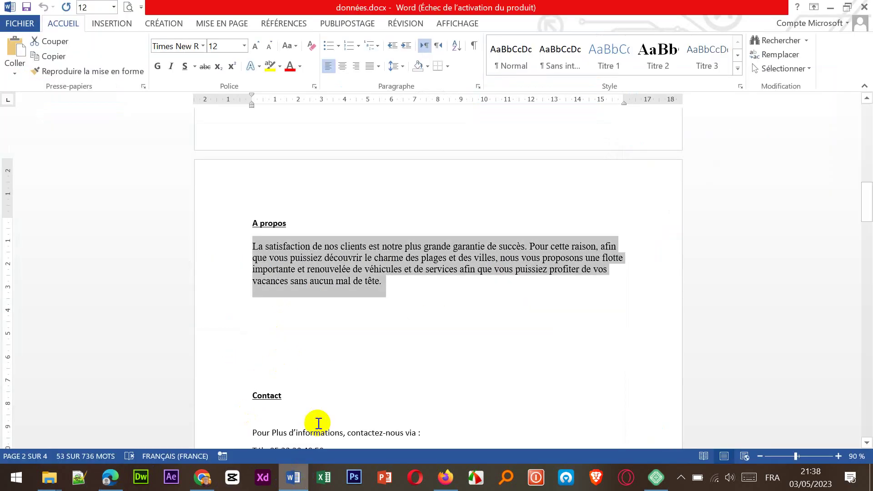
{"action": "scroll", "coordinate": [318, 364], "scroll_direction": "down", "scroll_amount": 4}
{"action": "scroll", "coordinate": [319, 363], "scroll_direction": "down", "scroll_amount": 3}
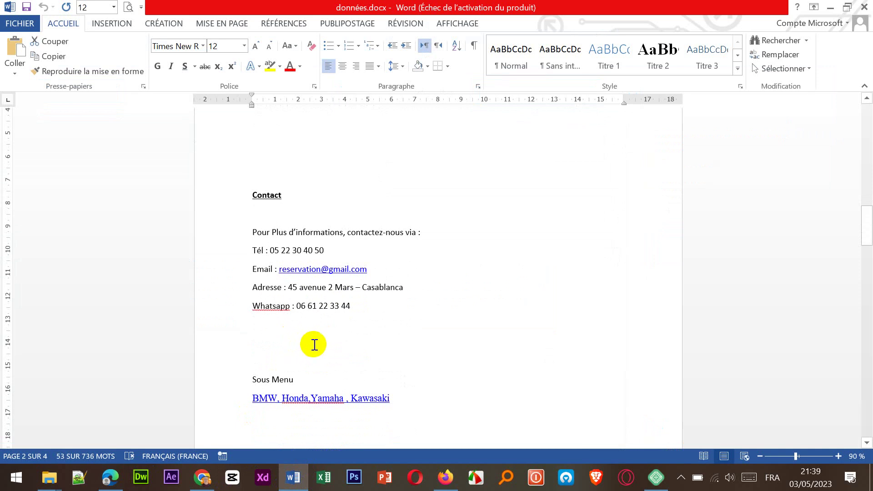
{"action": "scroll", "coordinate": [313, 345], "scroll_direction": "up", "scroll_amount": 2}
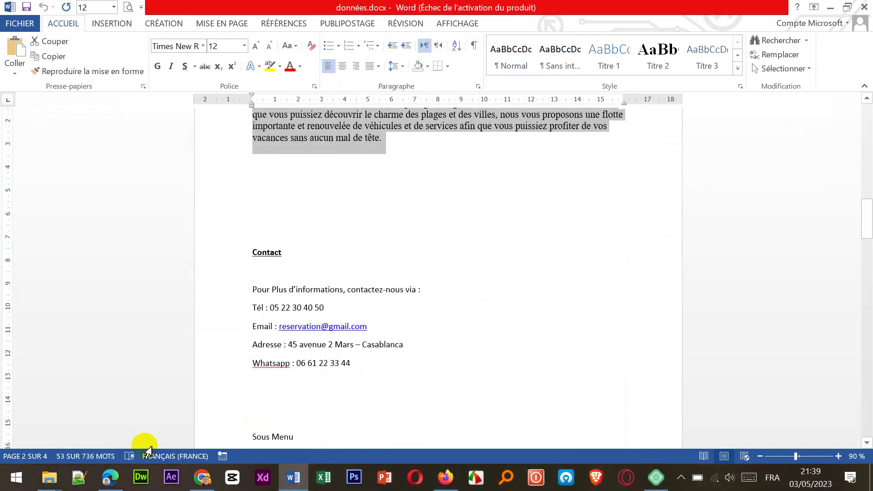
{"action": "left_click", "coordinate": [114, 478]}
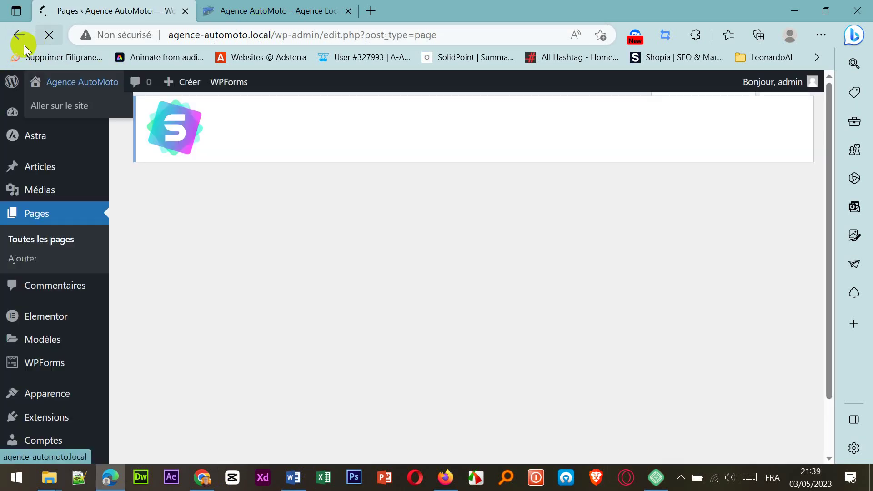
Step: Open the existing Contact page in Elementor, dismissing its notice, then bring données.docx back up
{"action": "scroll", "coordinate": [244, 327], "scroll_direction": "down", "scroll_amount": 3}
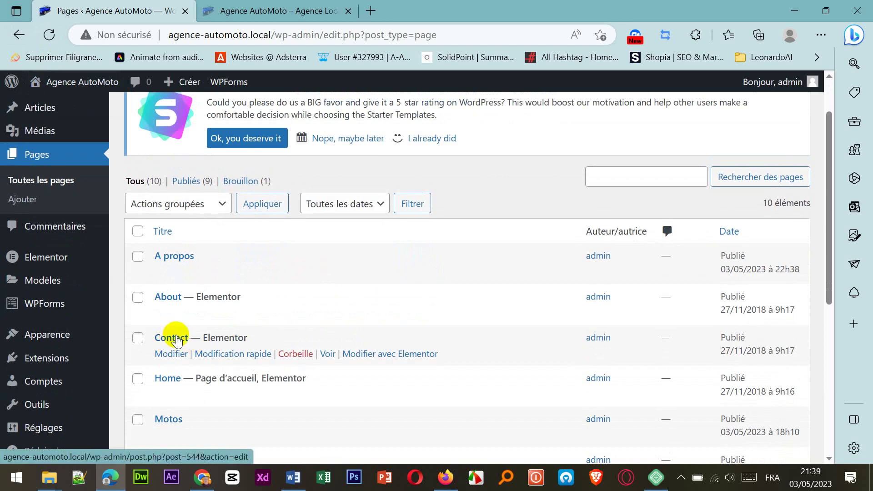
{"action": "left_click", "coordinate": [171, 355]}
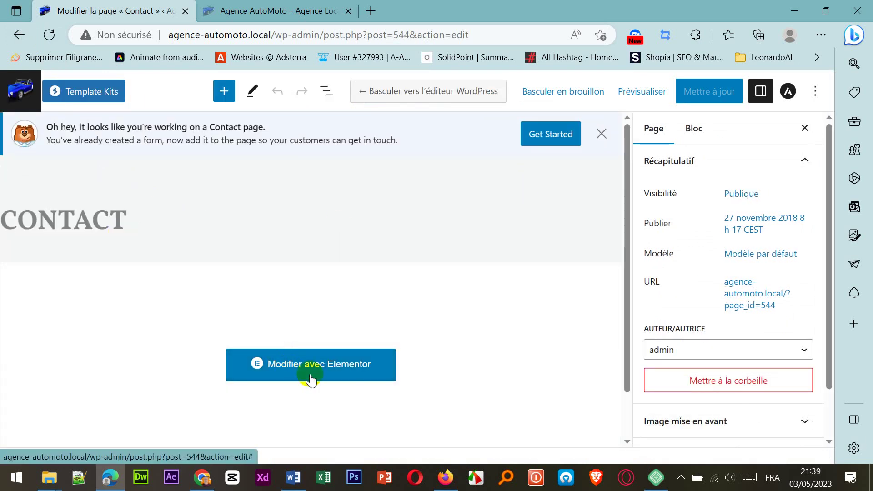
{"action": "left_click", "coordinate": [600, 135]}
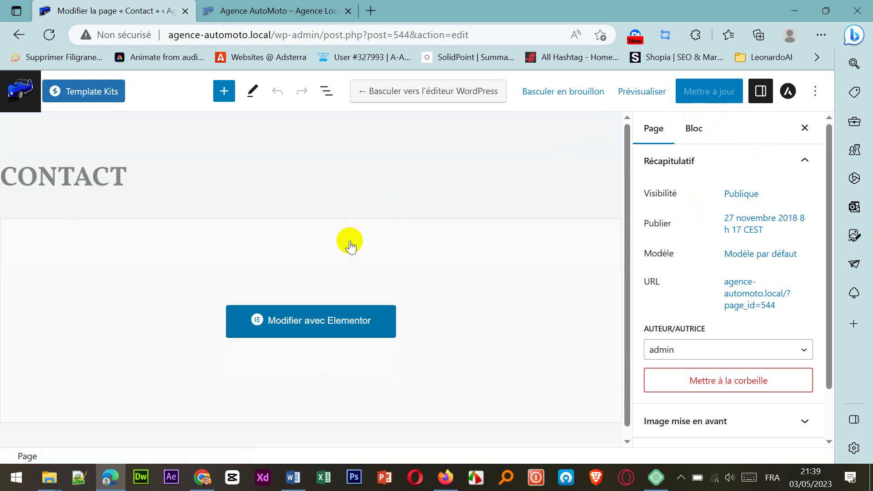
{"action": "left_click", "coordinate": [299, 321]}
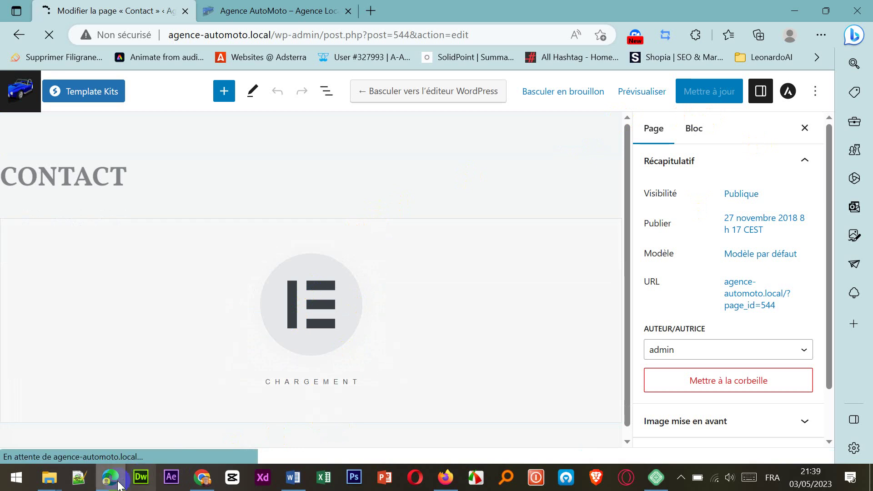
{"action": "left_click", "coordinate": [293, 478]}
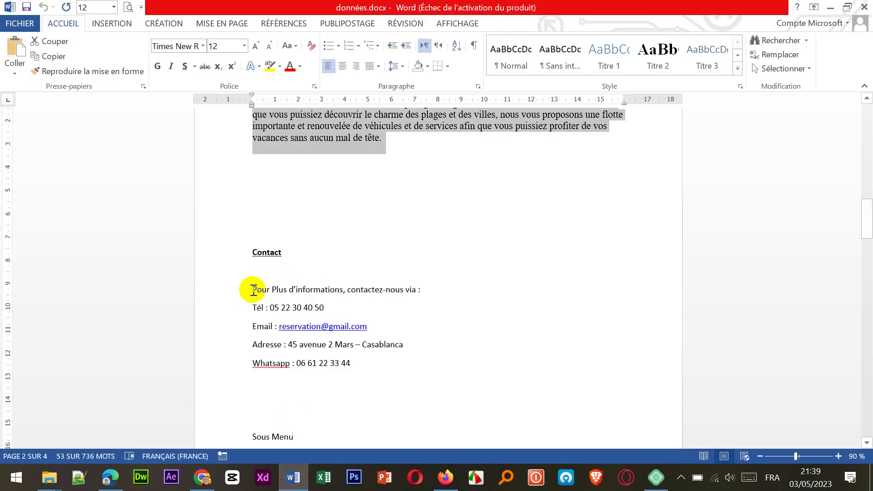
Step: Copy the five contact detail lines, from 'Pour' to 'Whatsapp', and return to Elementor
{"action": "left_click_drag", "start_coordinate": [253, 289], "coordinate": [364, 367]}
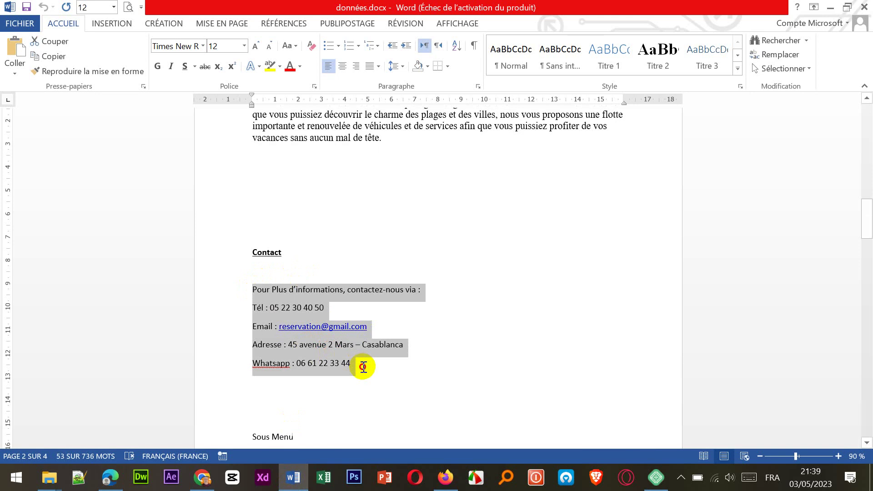
{"action": "right_click", "coordinate": [292, 289]}
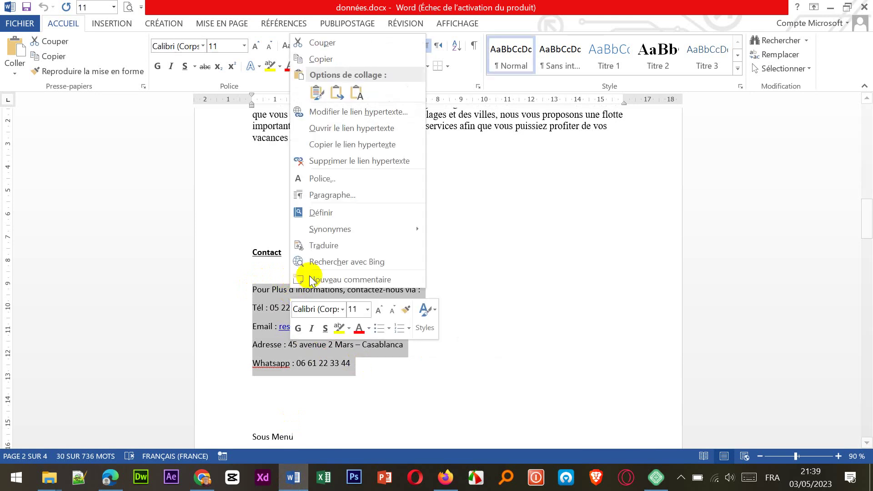
{"action": "left_click", "coordinate": [320, 59]}
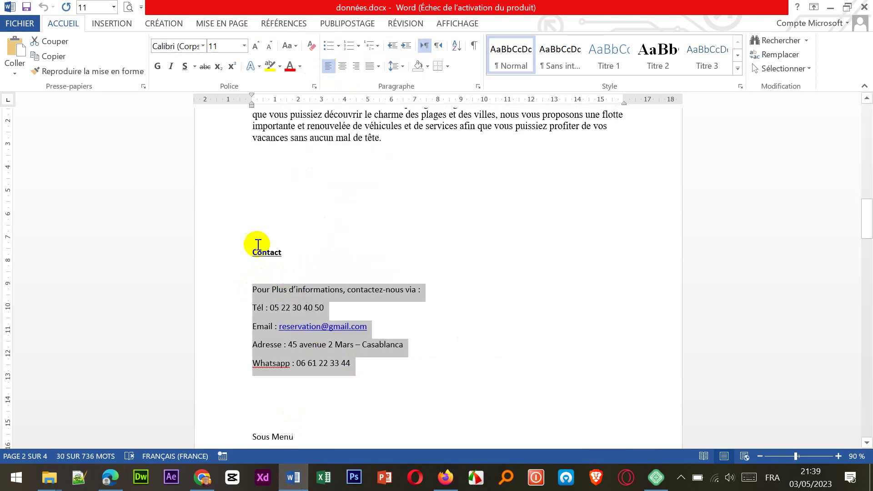
{"action": "left_click", "coordinate": [117, 490]}
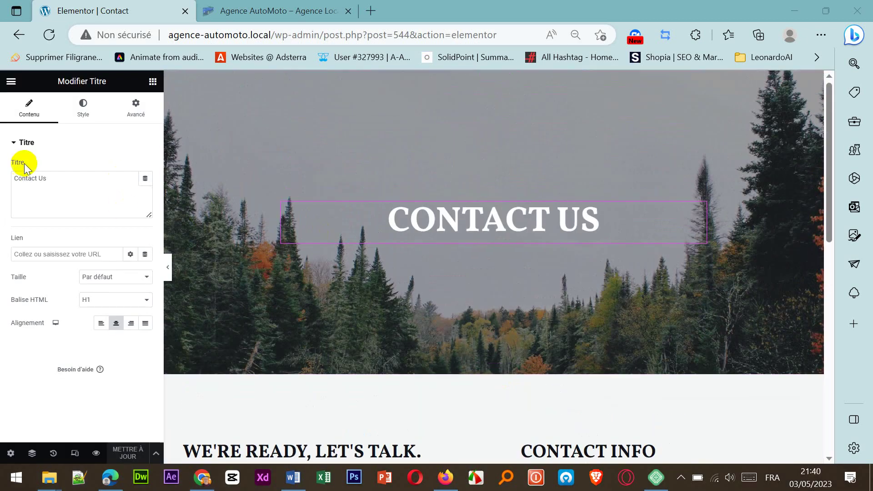
Step: Change the Contact page's hero heading from 'Contact Us' to 'Contactez-nous'
{"action": "left_click", "coordinate": [60, 181]}
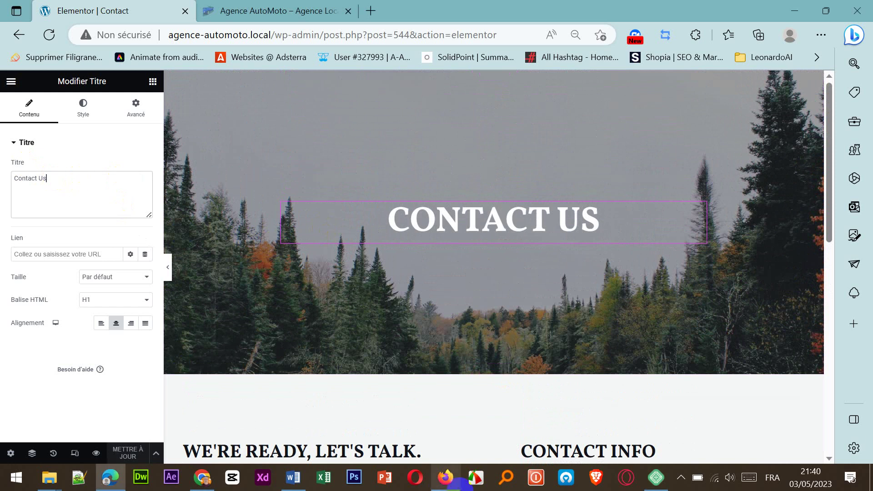
{"action": "key", "text": "BackSpace"}
{"action": "key", "text": "BackSpace"}
{"action": "key", "text": "BackSpace"}
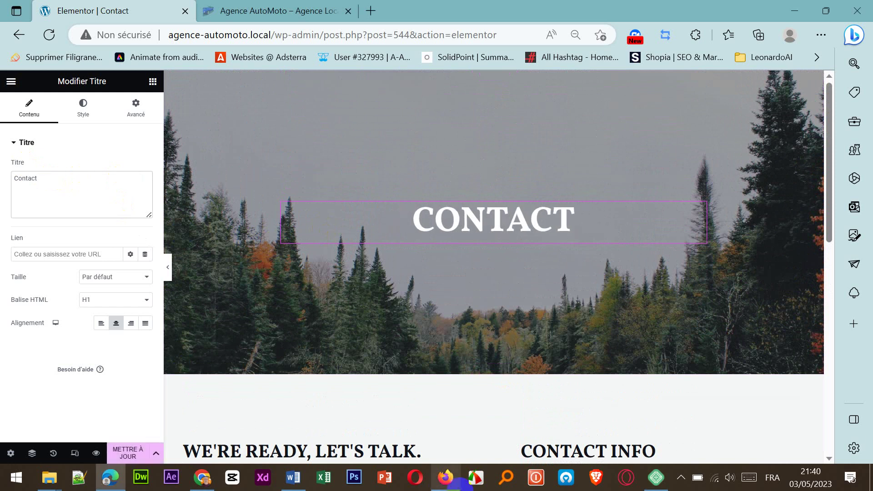
{"action": "type", "text": "ez"}
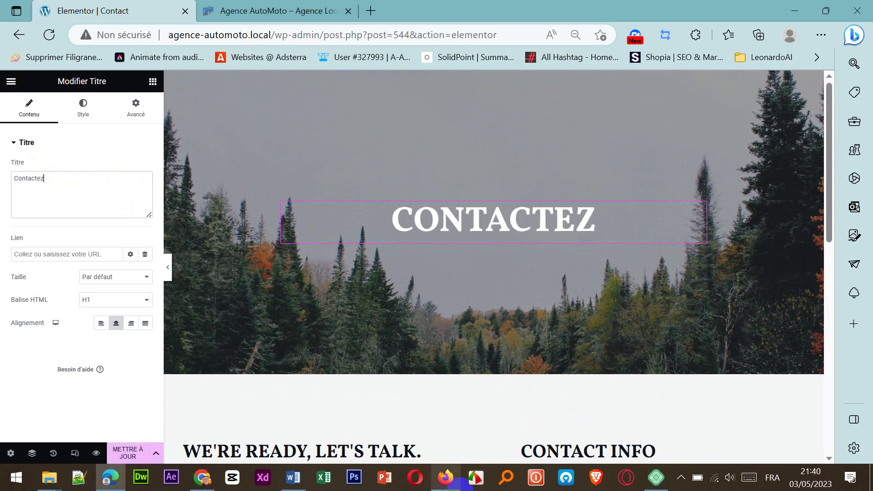
{"action": "type", "text": "-no"}
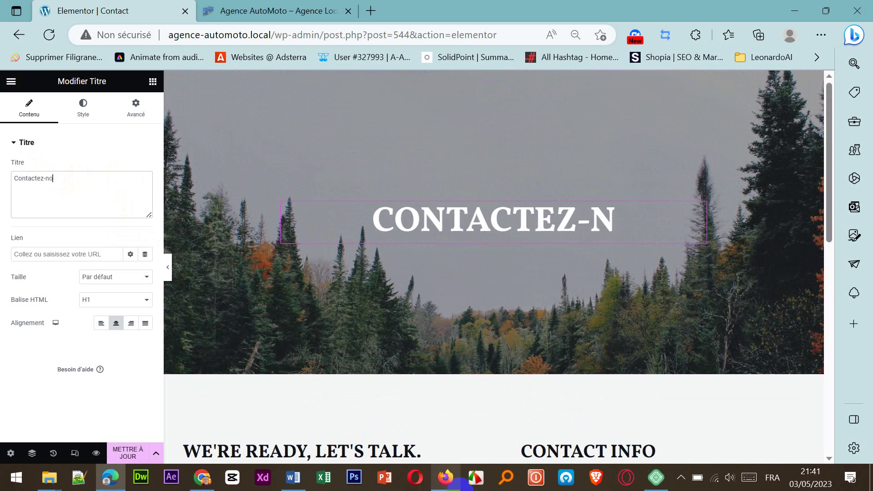
{"action": "type", "text": "us"}
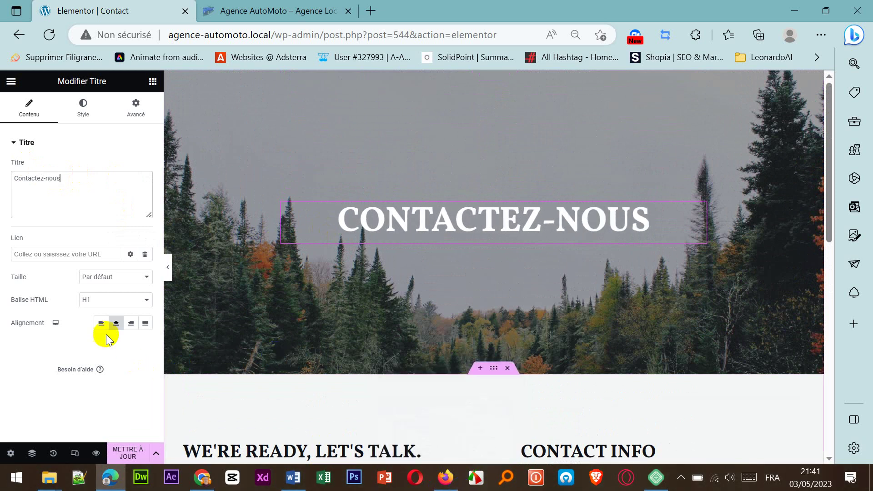
{"action": "left_click", "coordinate": [376, 282]}
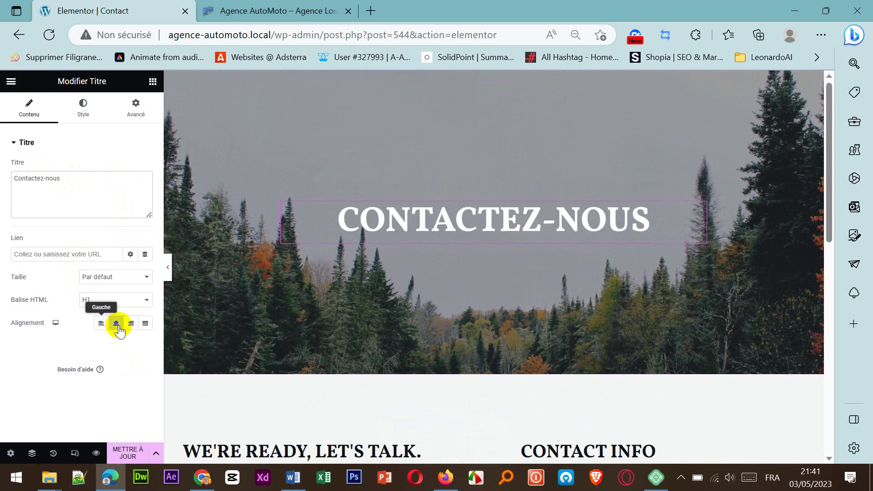
Step: Select the forest banner section holding CONTACTEZ-NOUS to show its layout settings, boxed width 800
{"action": "scroll", "coordinate": [465, 269], "scroll_direction": "down", "scroll_amount": 2}
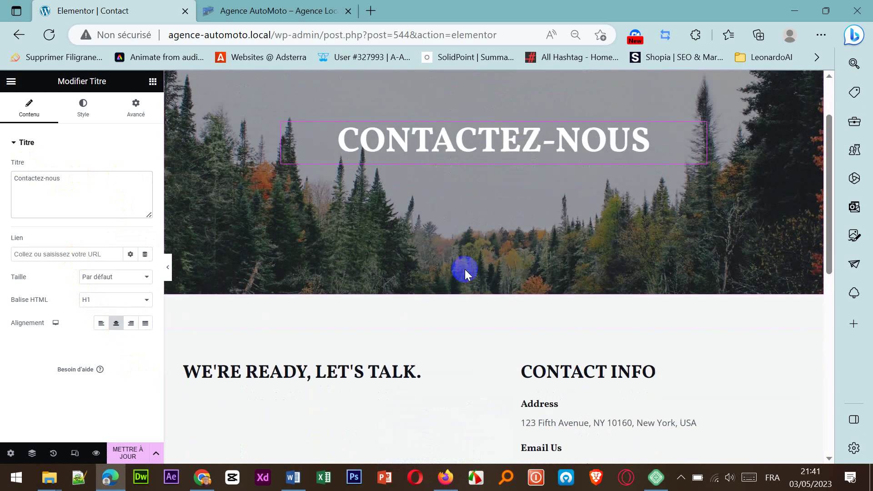
{"action": "scroll", "coordinate": [438, 211], "scroll_direction": "up", "scroll_amount": 3}
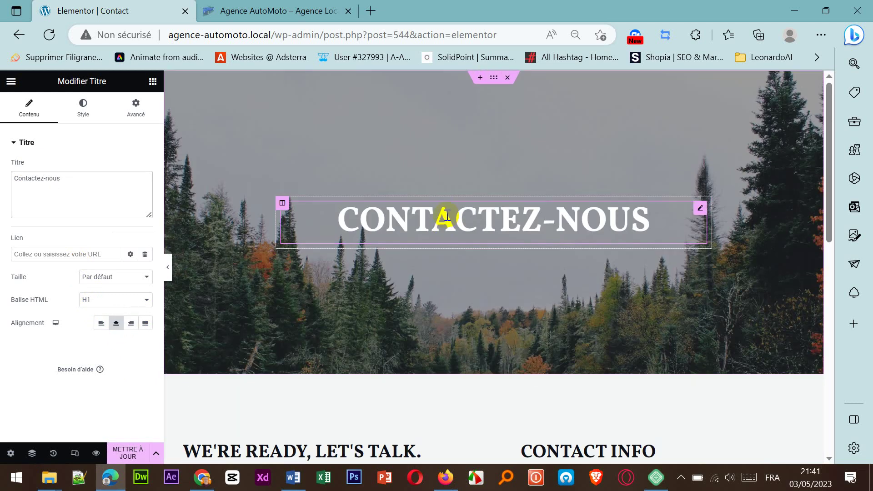
{"action": "left_click", "coordinate": [447, 216]}
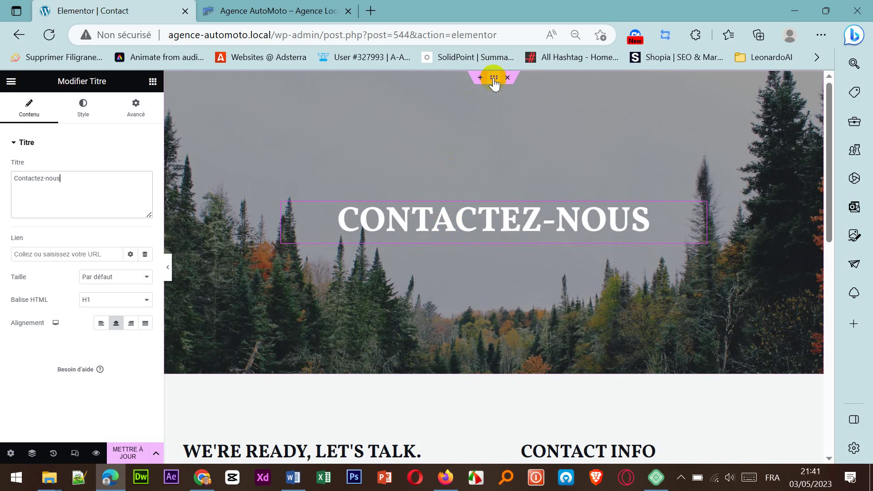
{"action": "left_click", "coordinate": [495, 83]}
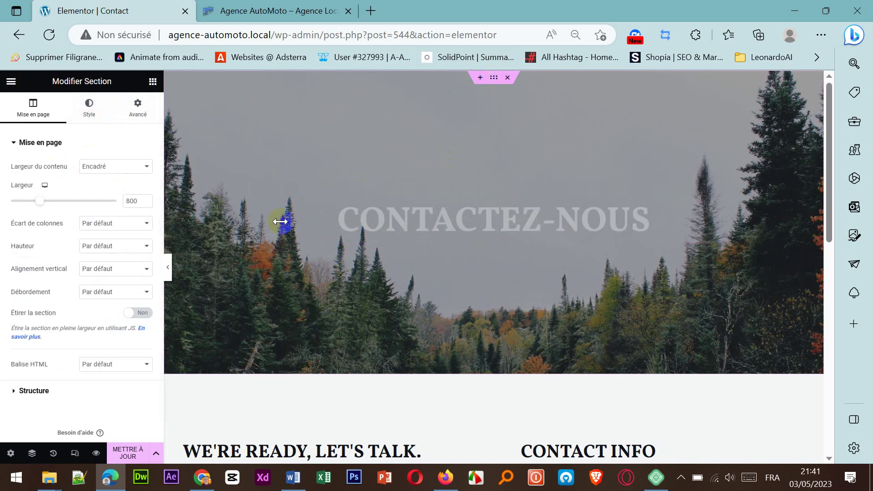
{"action": "scroll", "coordinate": [464, 289], "scroll_direction": "down", "scroll_amount": 3}
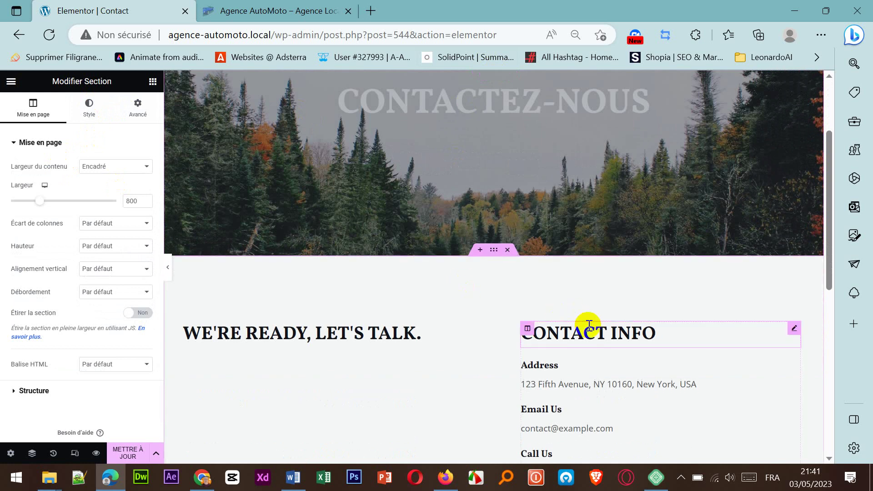
{"action": "scroll", "coordinate": [585, 326], "scroll_direction": "down", "scroll_amount": 1}
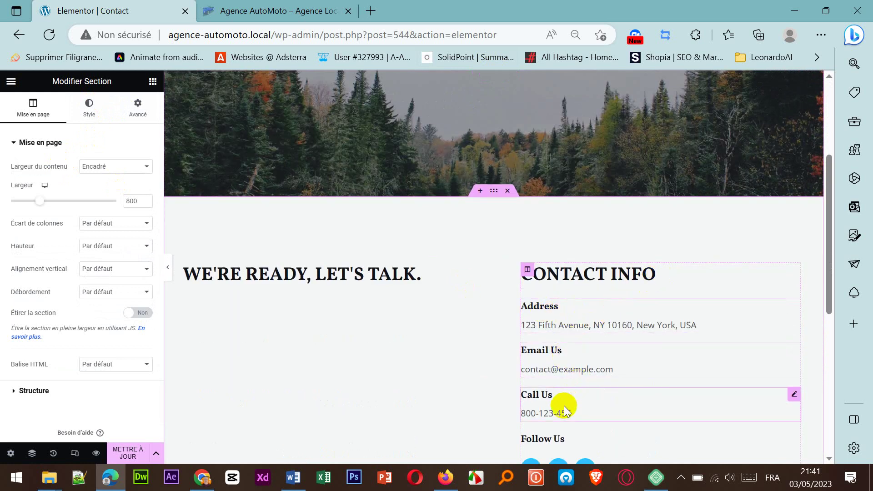
{"action": "scroll", "coordinate": [564, 406], "scroll_direction": "down", "scroll_amount": 2}
{"action": "scroll", "coordinate": [559, 392], "scroll_direction": "up", "scroll_amount": 2}
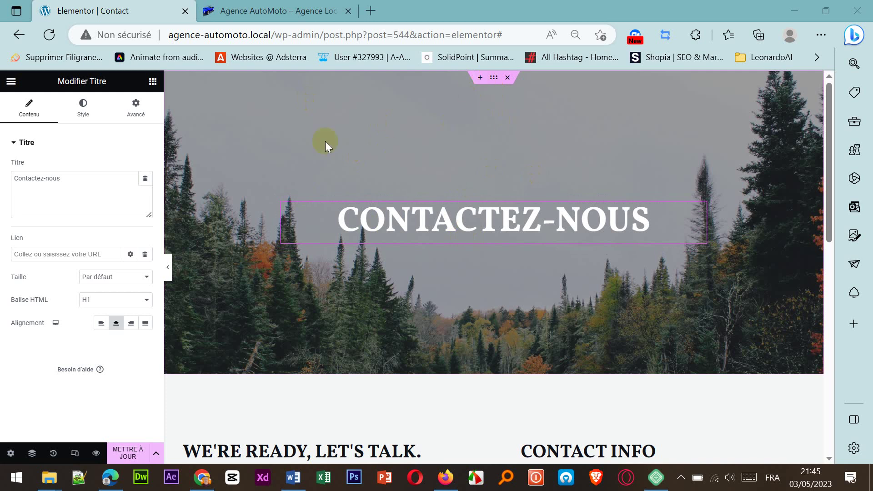
{"action": "left_click", "coordinate": [494, 82]}
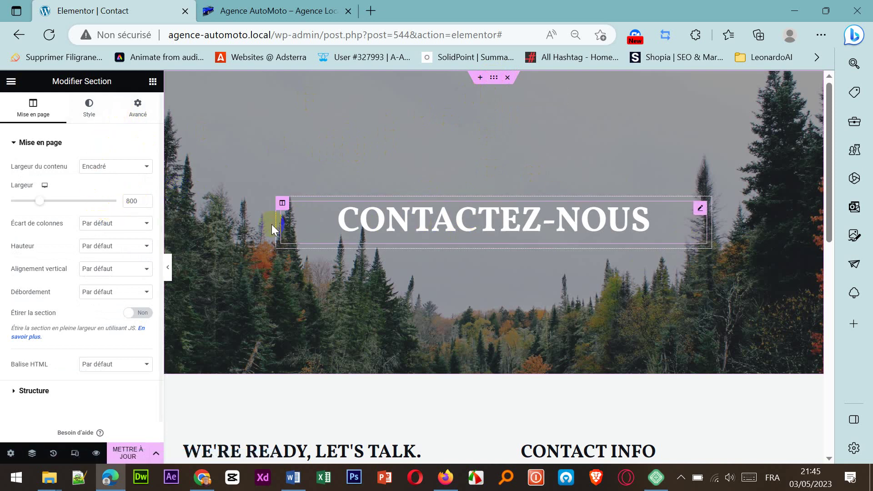
Step: Replace the banner's forest background with the blue sports car image from the Médiathèque
{"action": "left_click", "coordinate": [89, 114]}
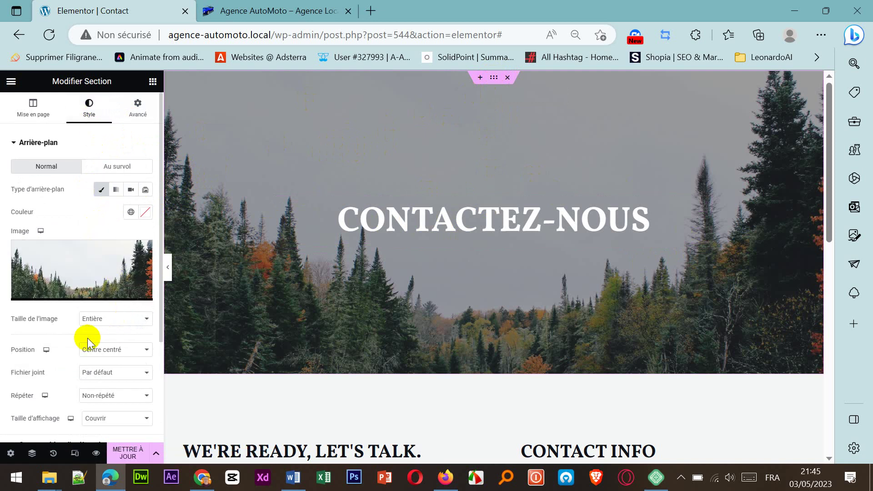
{"action": "left_click", "coordinate": [86, 296]}
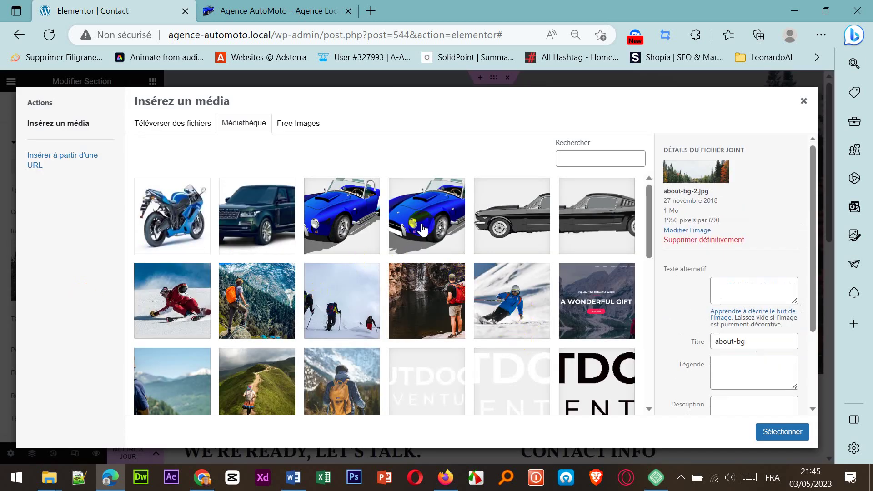
{"action": "left_click", "coordinate": [439, 223]}
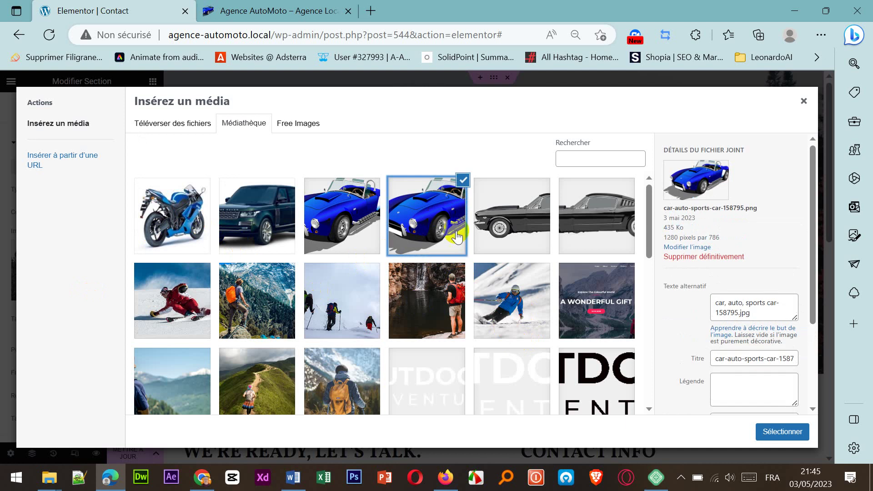
{"action": "left_click", "coordinate": [780, 432]}
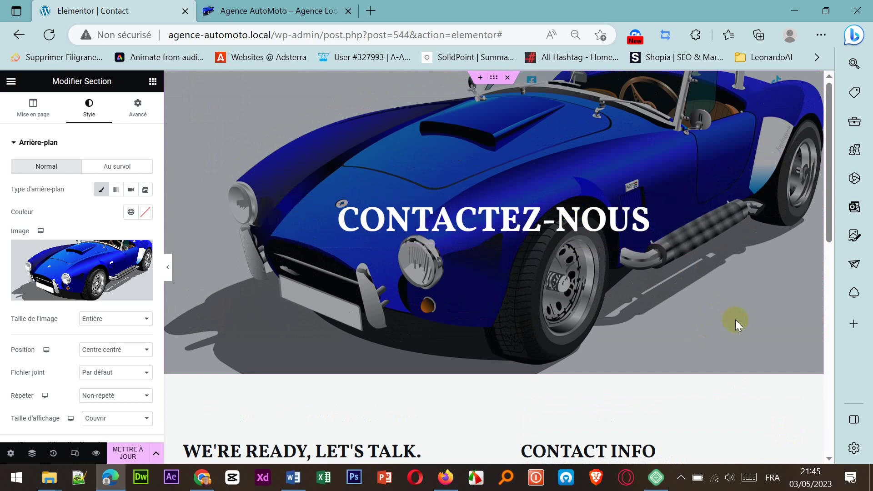
{"action": "scroll", "coordinate": [427, 353], "scroll_direction": "down", "scroll_amount": 1}
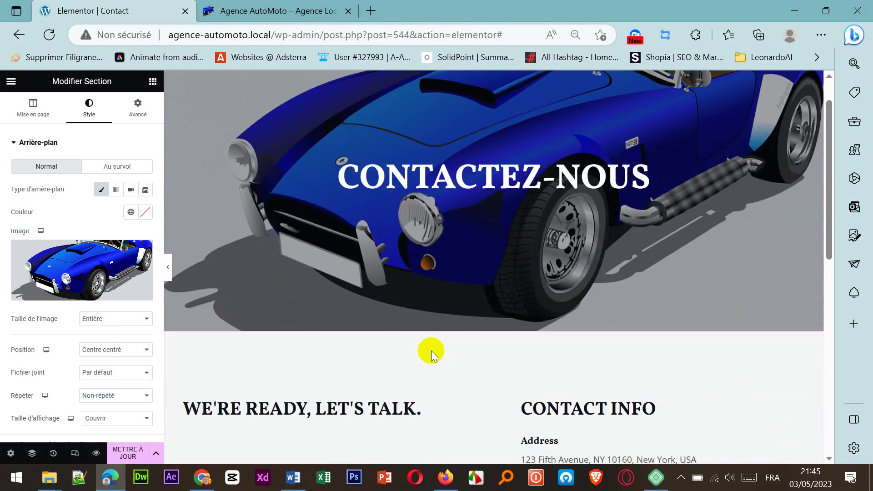
Step: Replace the WE'RE READY, LET'S TALK. heading with 'Agence automoto'
{"action": "scroll", "coordinate": [431, 351], "scroll_direction": "down", "scroll_amount": 2}
{"action": "left_click", "coordinate": [417, 336]}
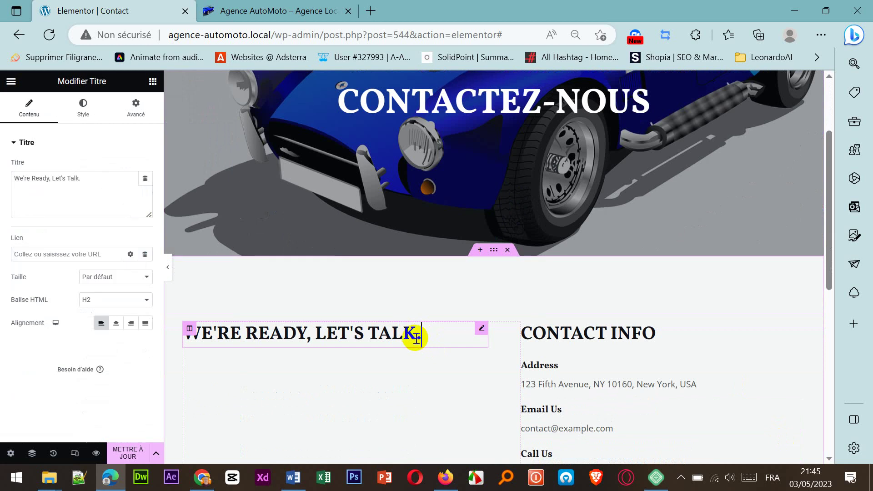
{"action": "left_click_drag", "start_coordinate": [417, 336], "coordinate": [181, 331]}
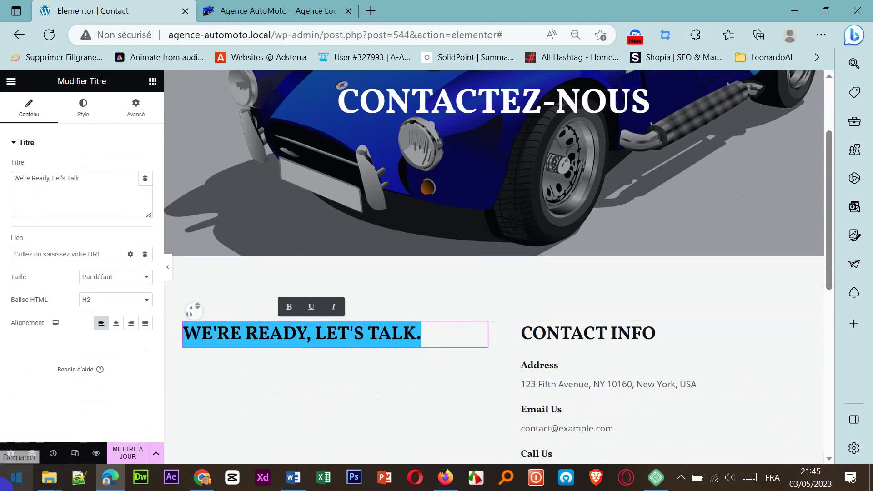
{"action": "type", "text": "Agence"}
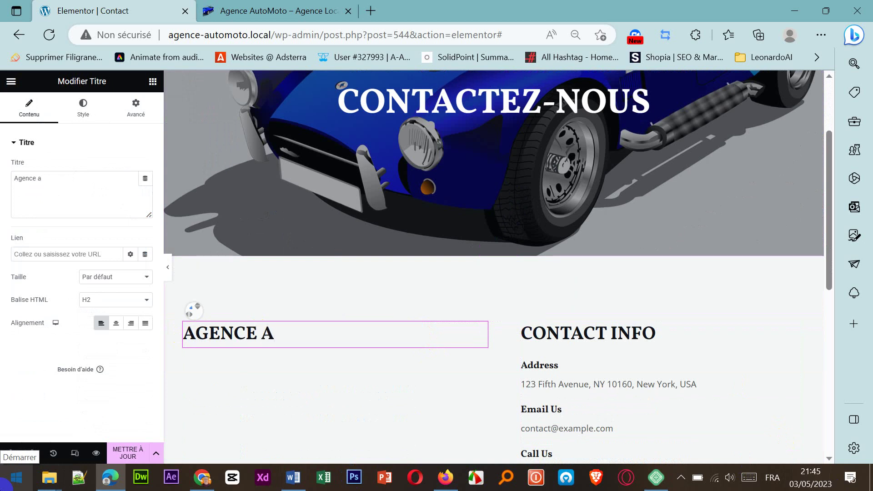
{"action": "type", "text": " automoto"}
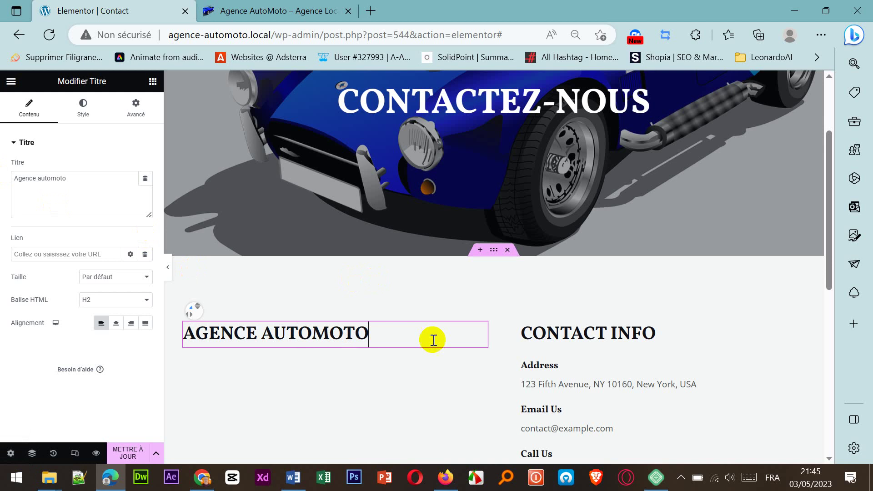
Step: Copy the agency's address from the Word notes for the Address entry
{"action": "left_click", "coordinate": [538, 370]}
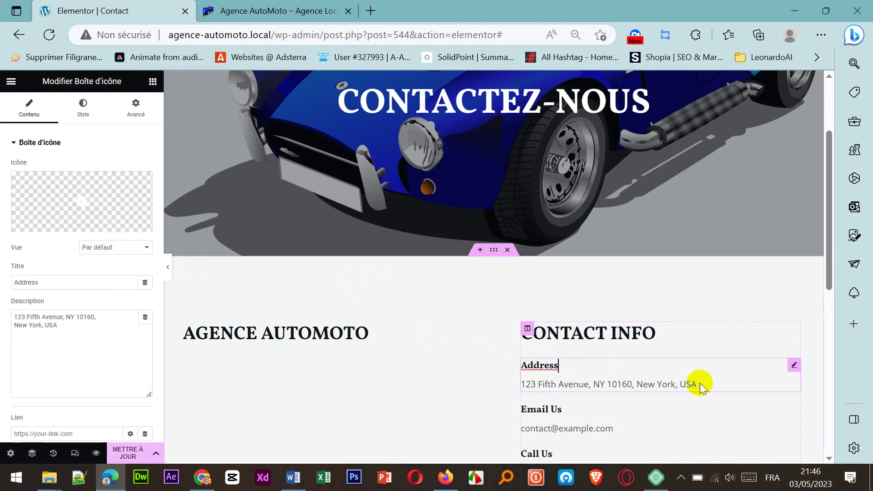
{"action": "left_click", "coordinate": [607, 383]}
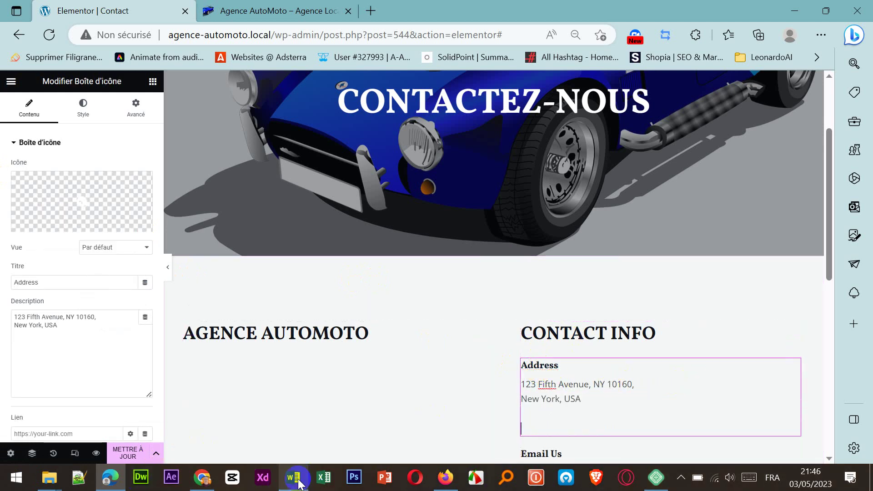
{"action": "left_click", "coordinate": [293, 478]}
{"action": "left_click", "coordinate": [421, 342]}
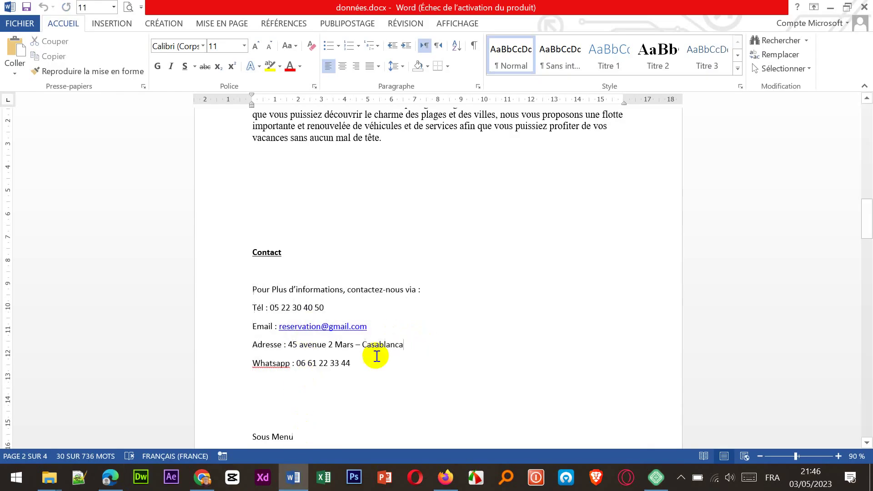
{"action": "left_click_drag", "start_coordinate": [289, 344], "coordinate": [400, 347]}
{"action": "key", "text": "ctrl+c"}
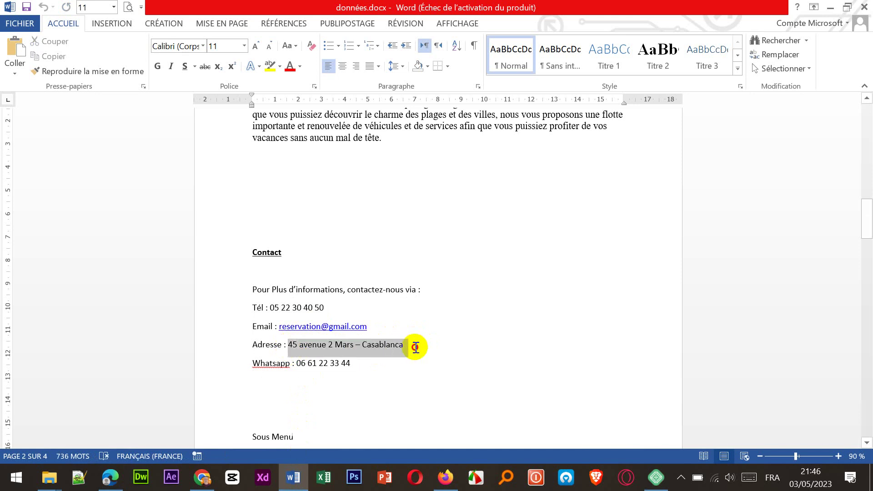
{"action": "left_click", "coordinate": [110, 477]}
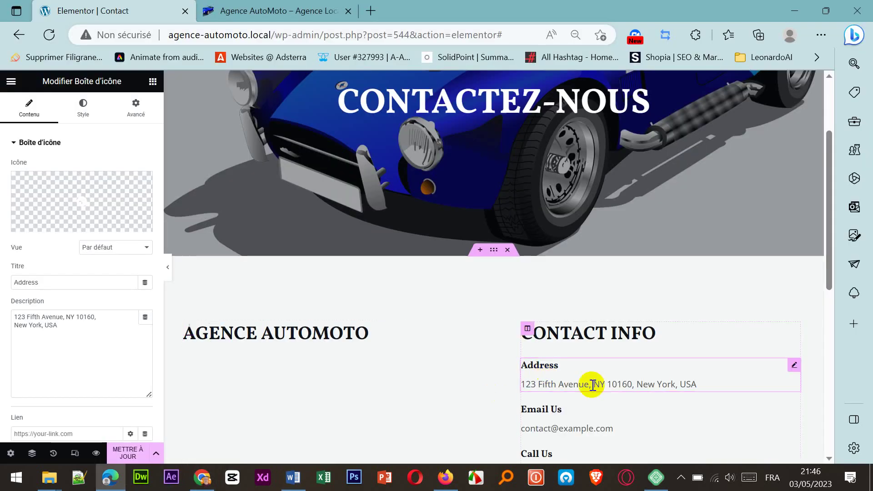
Step: Paste the agency's address over the sample New York address in the Address entry
{"action": "left_click", "coordinate": [691, 383]}
{"action": "left_click_drag", "start_coordinate": [688, 389], "coordinate": [515, 389]}
{"action": "key", "text": "ctrl+v"}
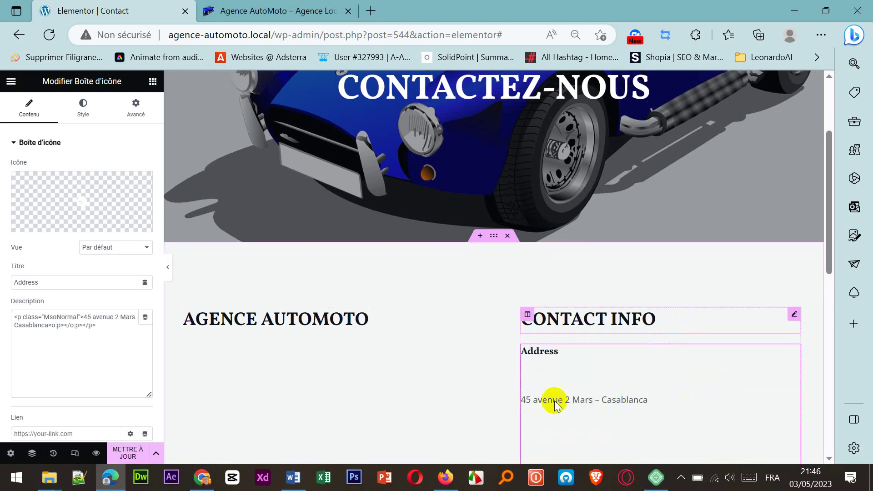
{"action": "scroll", "coordinate": [569, 397], "scroll_direction": "down", "scroll_amount": 1}
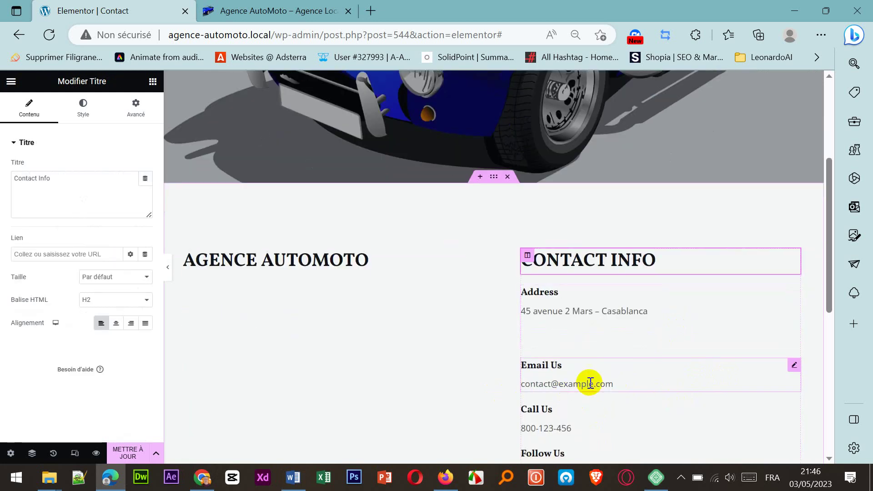
Step: Replace the Email Us example.com sample with the agency's Gmail-based address
{"action": "left_click", "coordinate": [618, 385]}
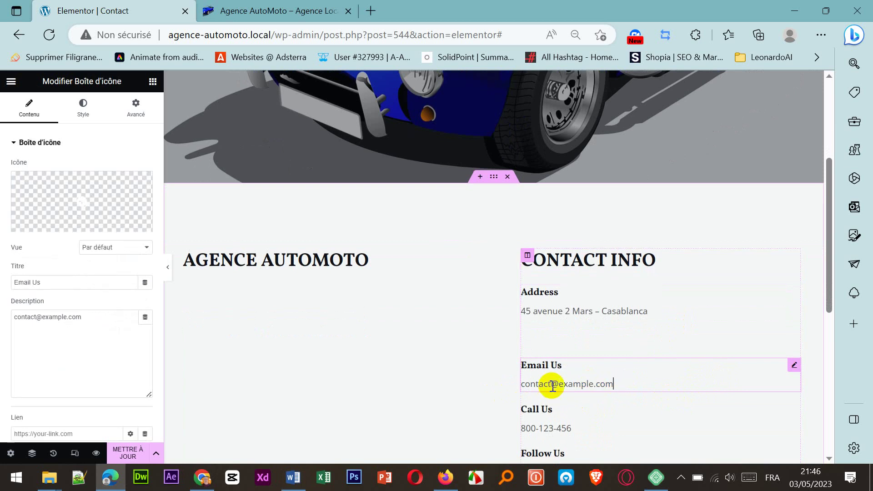
{"action": "left_click_drag", "start_coordinate": [553, 386], "coordinate": [515, 385]}
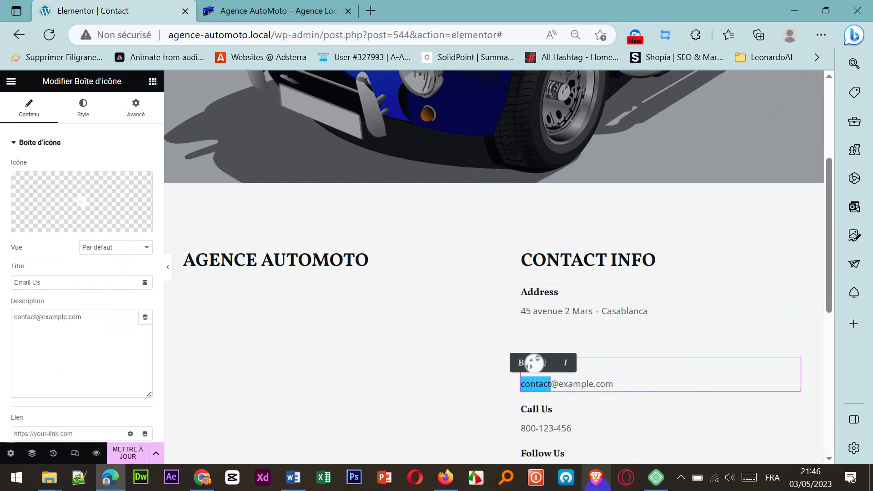
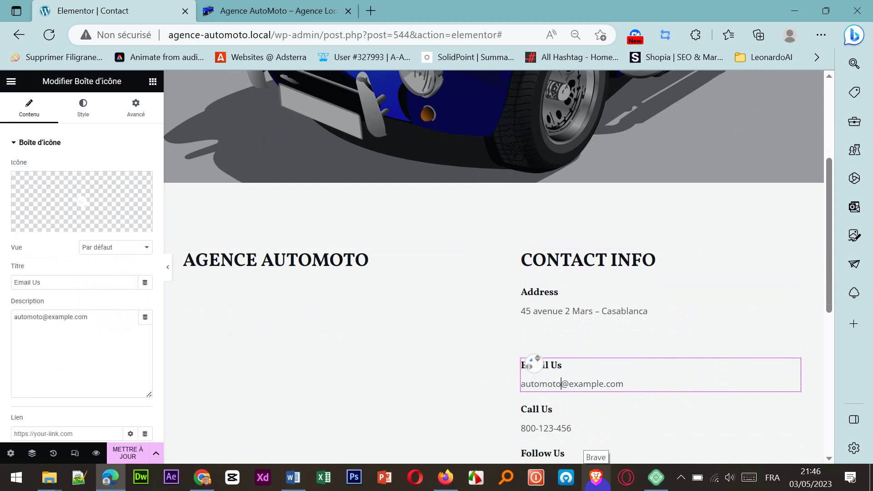
{"action": "left_click", "coordinate": [604, 384]}
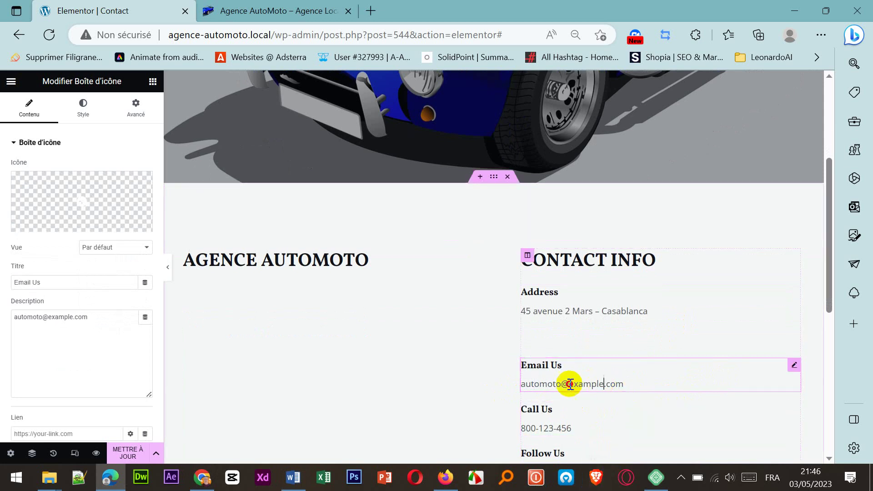
{"action": "double_click", "coordinate": [571, 385]}
{"action": "type", "text": "g"}
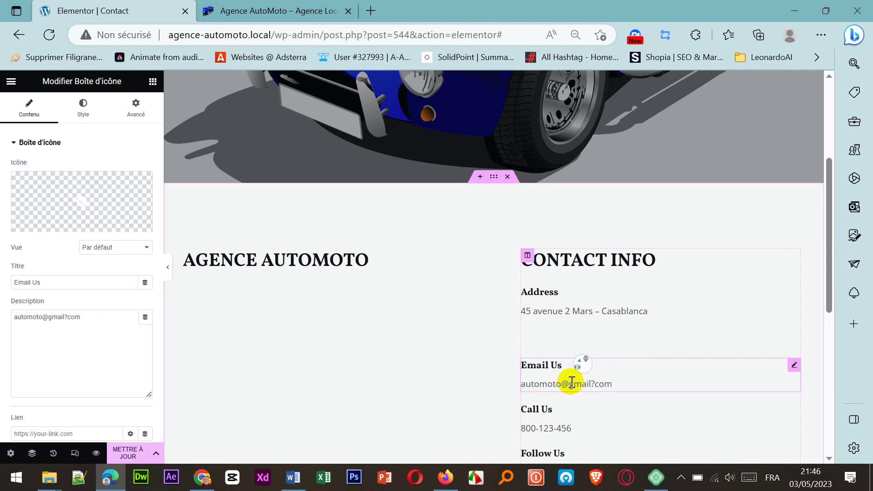
{"action": "left_click", "coordinate": [581, 428]}
{"action": "left_click_drag", "start_coordinate": [579, 429], "coordinate": [522, 429]}
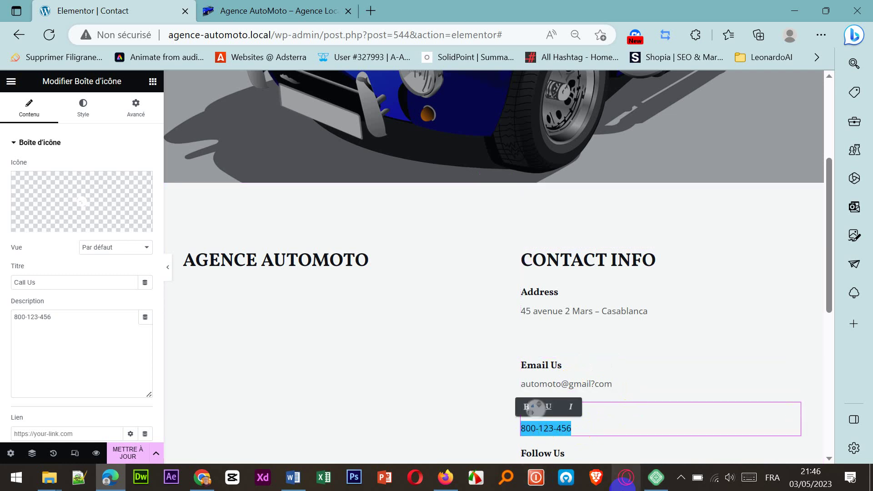
Step: Enter the agency's phone number in the Call Us entry
{"action": "key", "text": "BackSpace"}
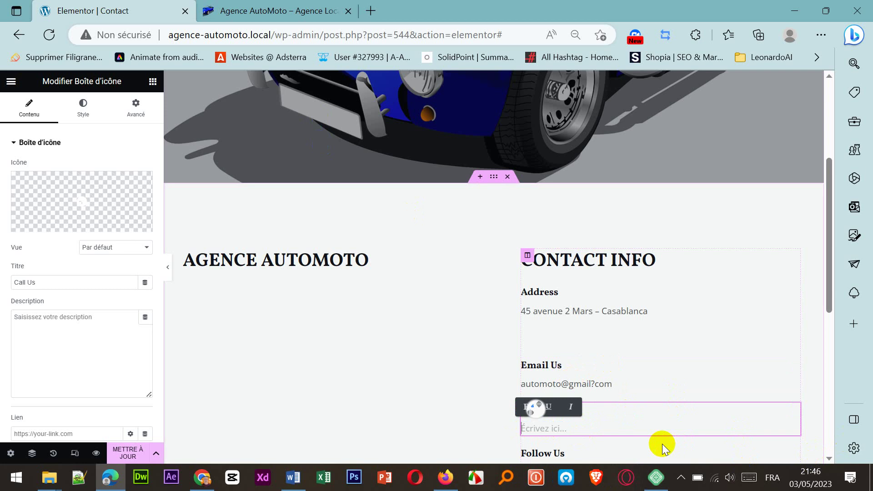
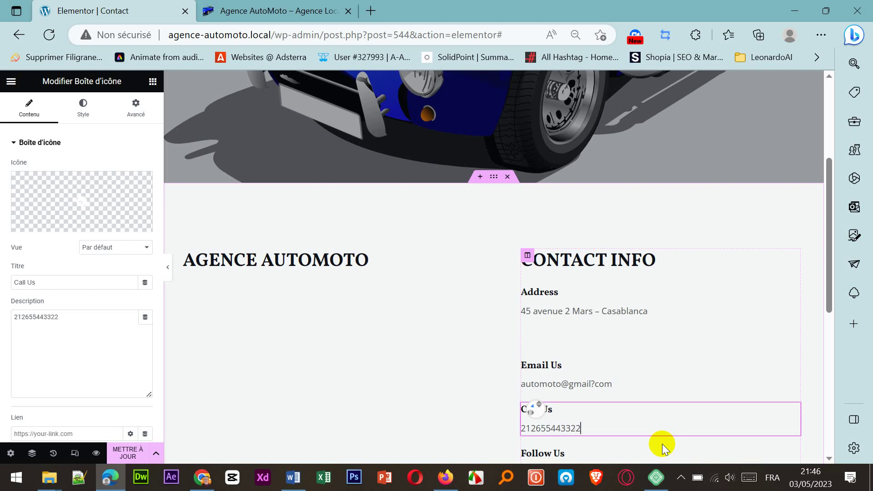
{"action": "scroll", "coordinate": [651, 350], "scroll_direction": "down", "scroll_amount": 1}
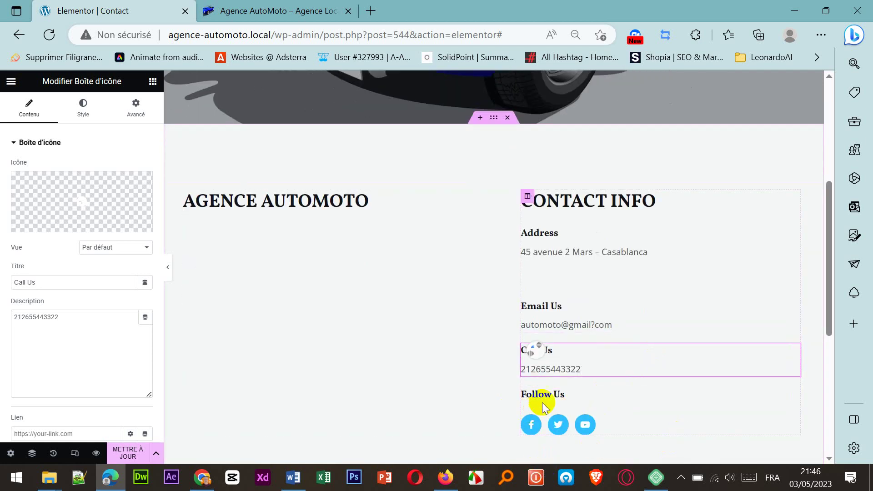
Step: Rename the Email Us title to 'EmaiL'
{"action": "left_click", "coordinate": [569, 399]}
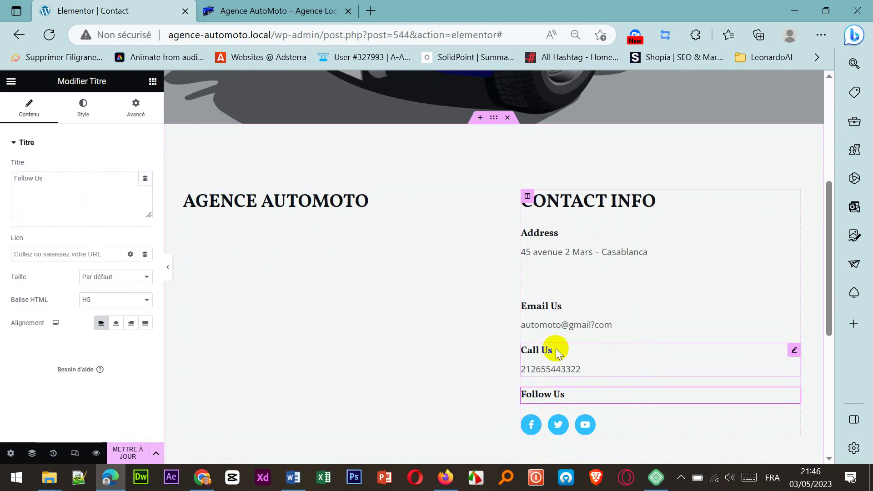
{"action": "left_click", "coordinate": [563, 307]}
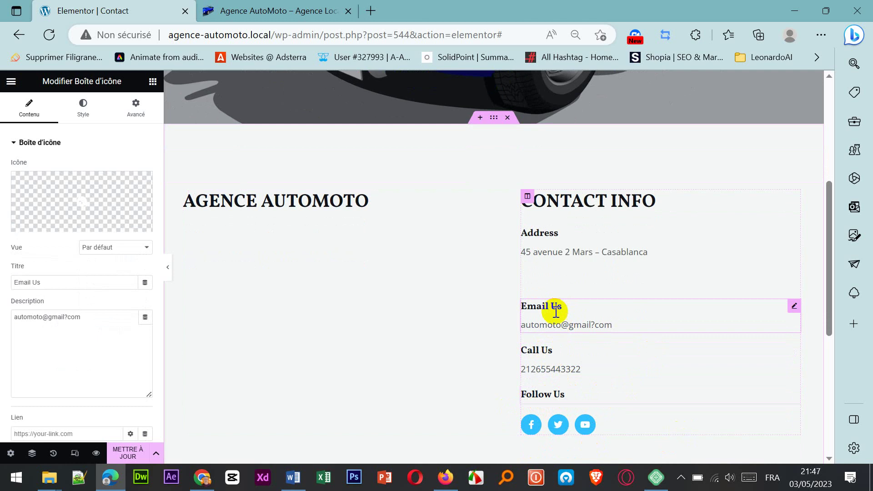
{"action": "left_click", "coordinate": [61, 285]}
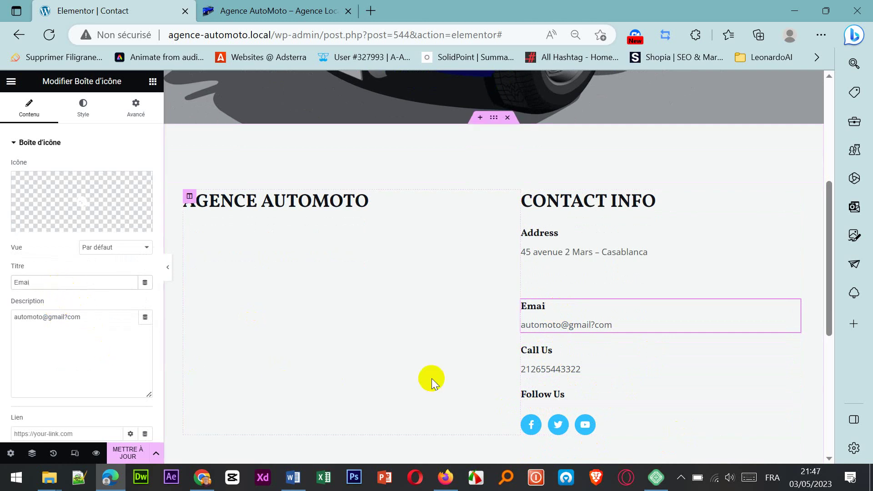
{"action": "key", "text": "BackSpace"}
{"action": "type", "text": "L"}
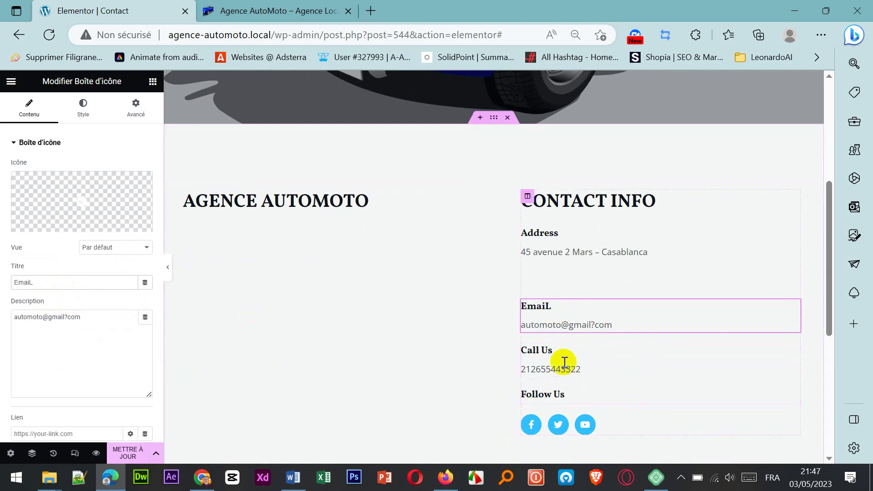
Step: Rename the Call Us title to 'PHONE'
{"action": "left_click", "coordinate": [555, 351]}
{"action": "left_click_drag", "start_coordinate": [68, 282], "coordinate": [4, 283]}
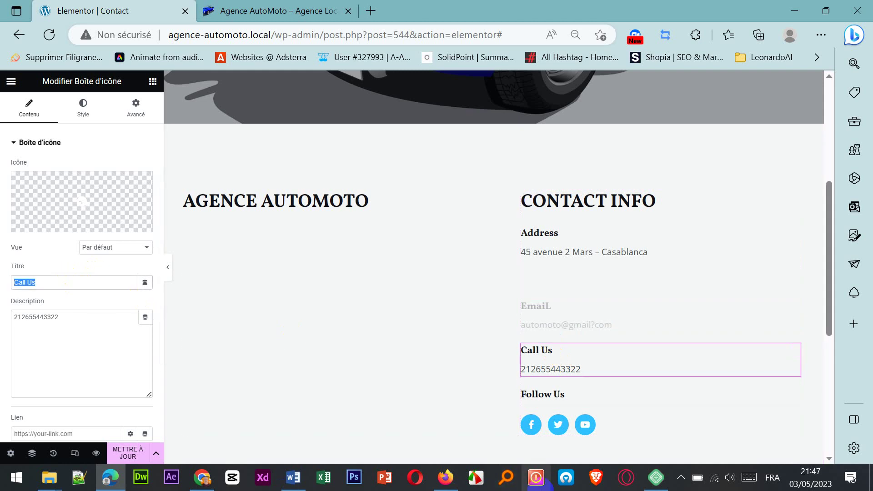
{"action": "type", "text": "pHON"}
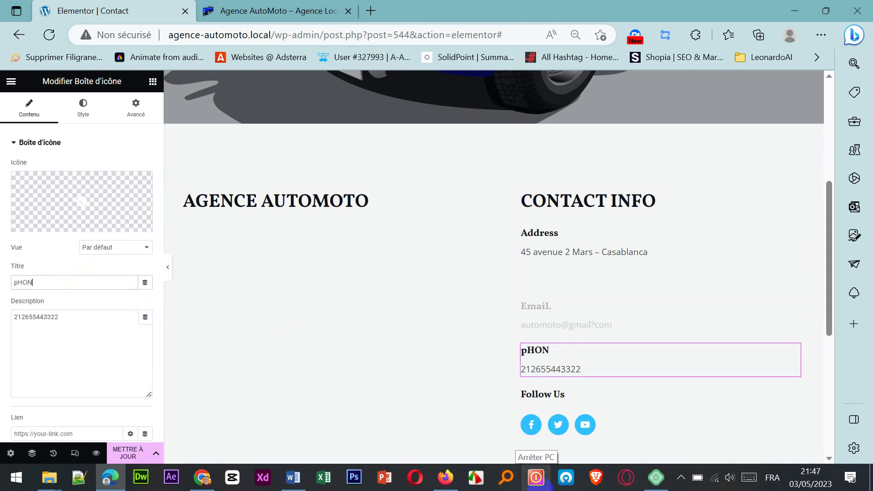
{"action": "type", "text": "E"}
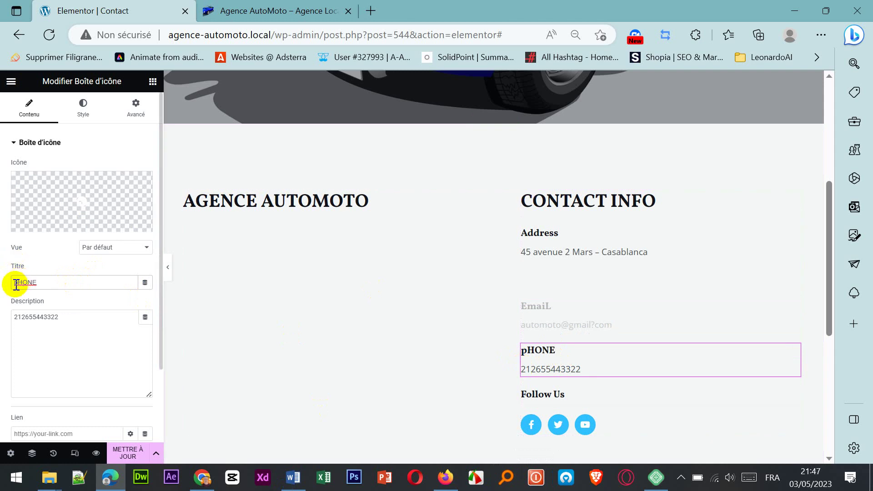
{"action": "left_click", "coordinate": [15, 284]}
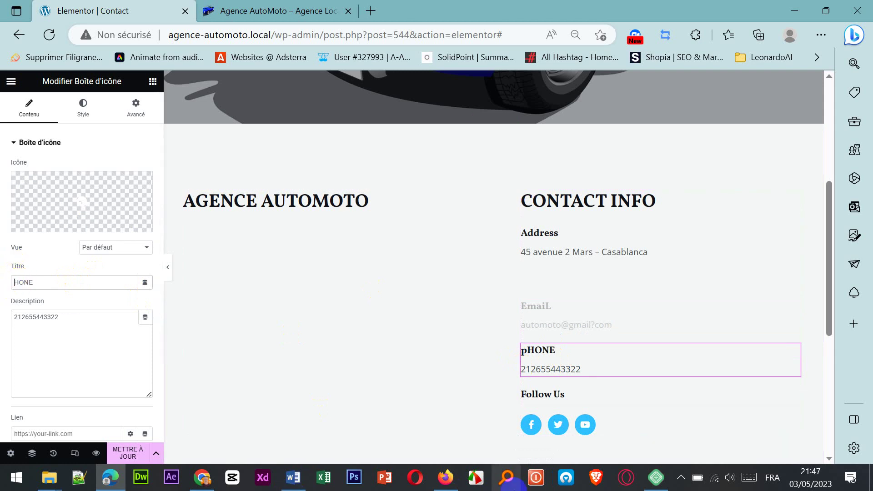
{"action": "type", "text": "P"}
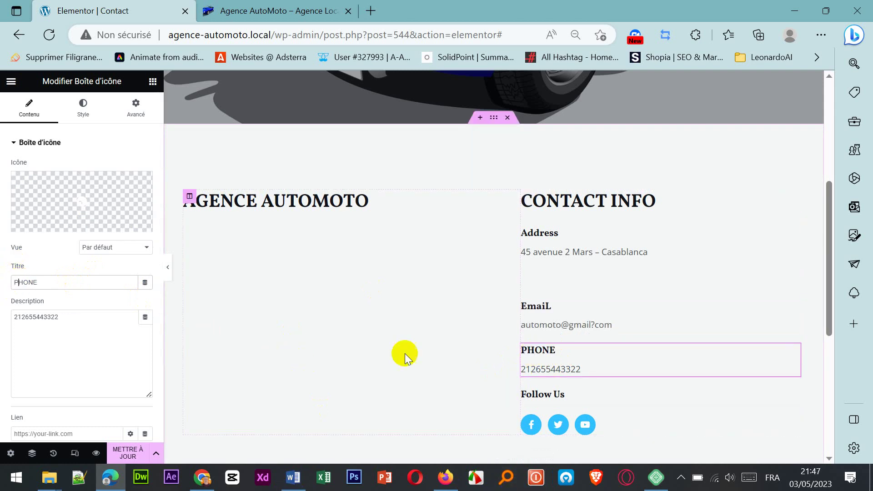
Step: Change the Follow Us heading to 'suivez-nous'
{"action": "left_click", "coordinate": [583, 393]}
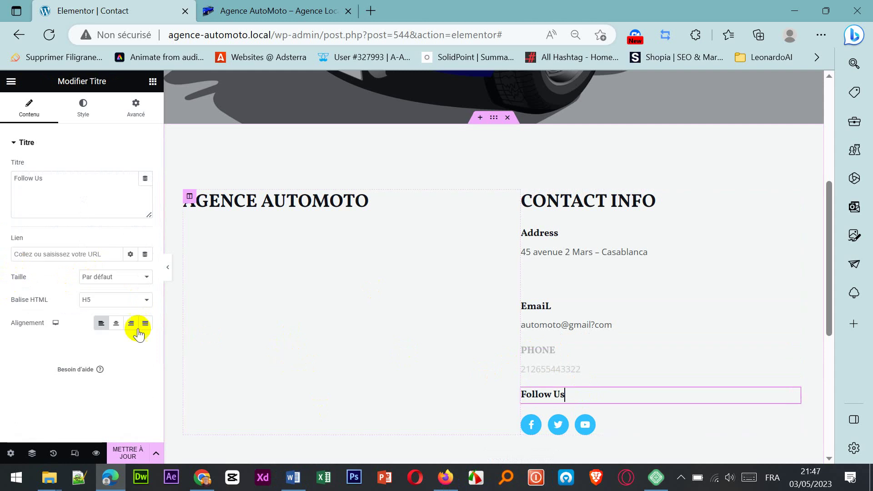
{"action": "triple_click", "coordinate": [43, 178]}
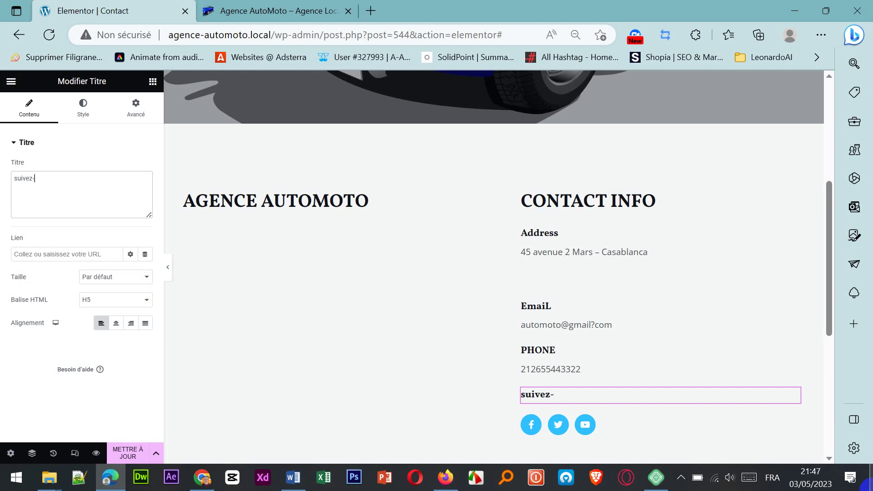
{"action": "type", "text": "suivez-nous"}
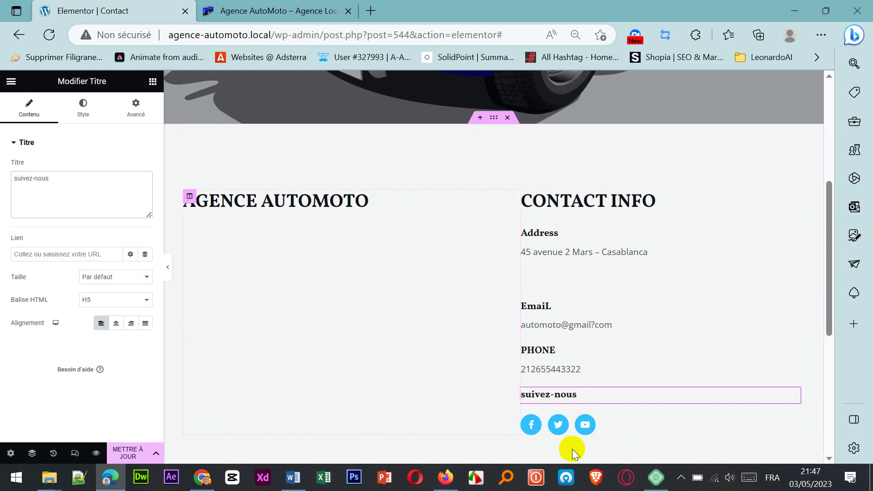
{"action": "left_click", "coordinate": [632, 422]}
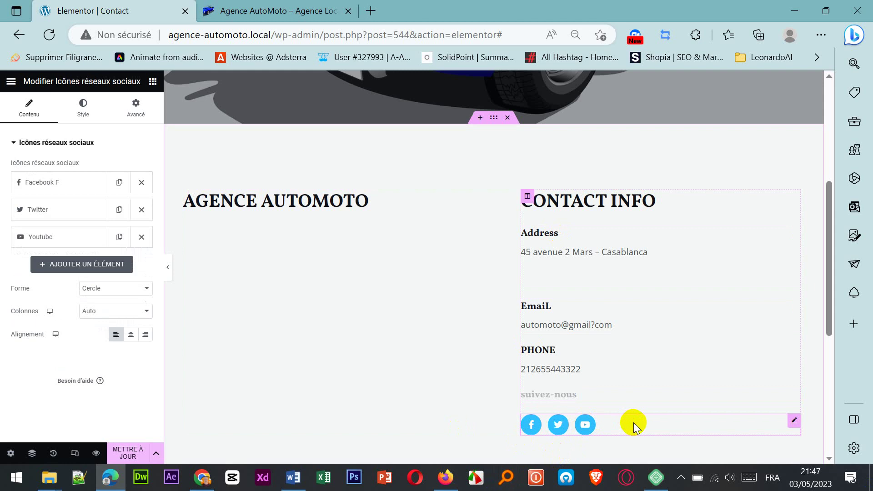
Step: Review the Facebook icon's # link, then save the Contact page with METTRE À JOUR
{"action": "left_click", "coordinate": [80, 188]}
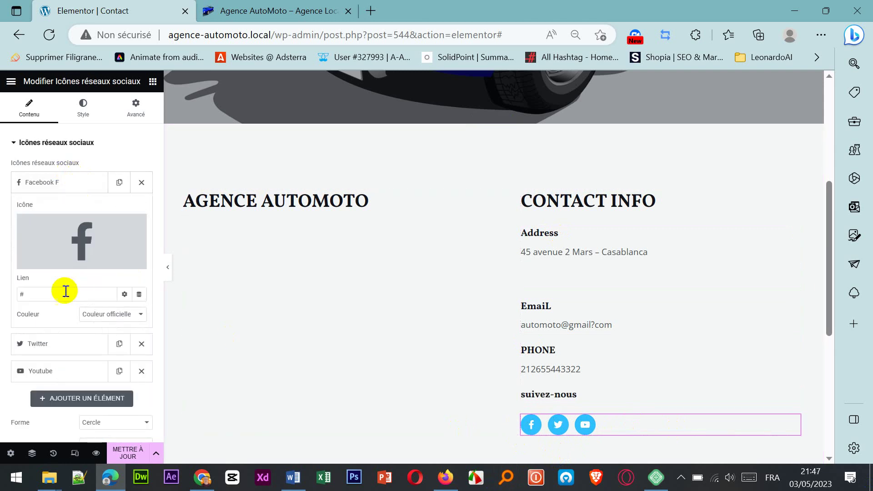
{"action": "left_click_drag", "start_coordinate": [64, 291], "coordinate": [9, 291]}
{"action": "scroll", "coordinate": [117, 319], "scroll_direction": "down", "scroll_amount": 2}
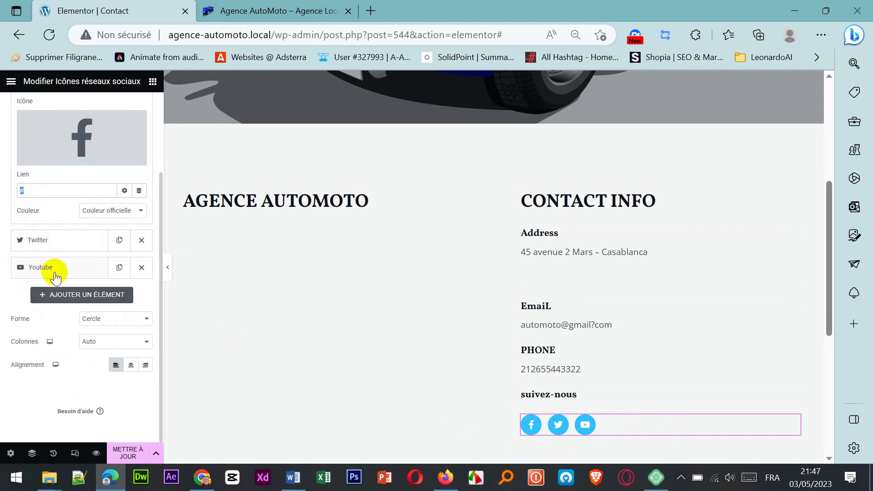
{"action": "left_click", "coordinate": [123, 328]}
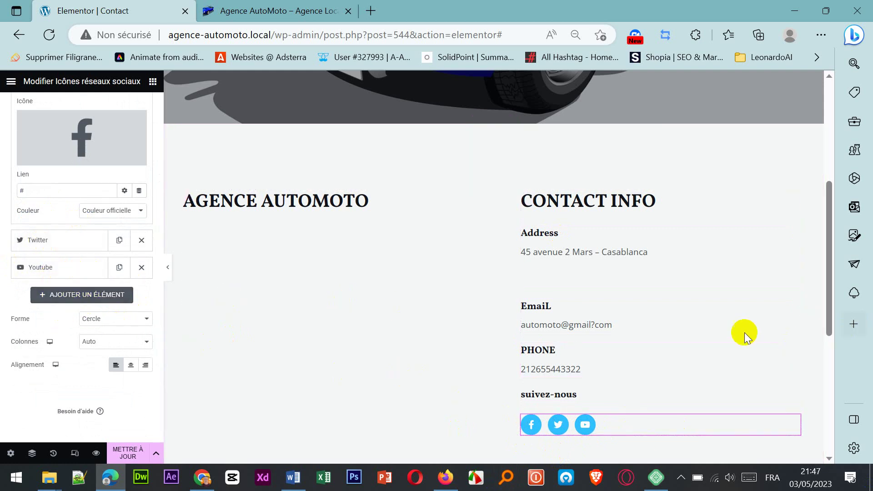
{"action": "scroll", "coordinate": [745, 331], "scroll_direction": "down", "scroll_amount": 5}
{"action": "scroll", "coordinate": [746, 328], "scroll_direction": "up", "scroll_amount": 2}
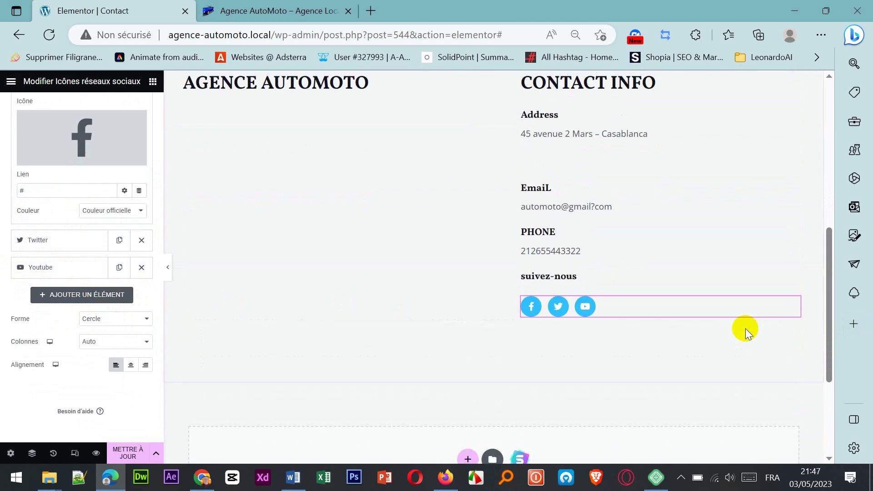
{"action": "scroll", "coordinate": [746, 328], "scroll_direction": "down", "scroll_amount": 4}
{"action": "scroll", "coordinate": [665, 332], "scroll_direction": "up", "scroll_amount": 11}
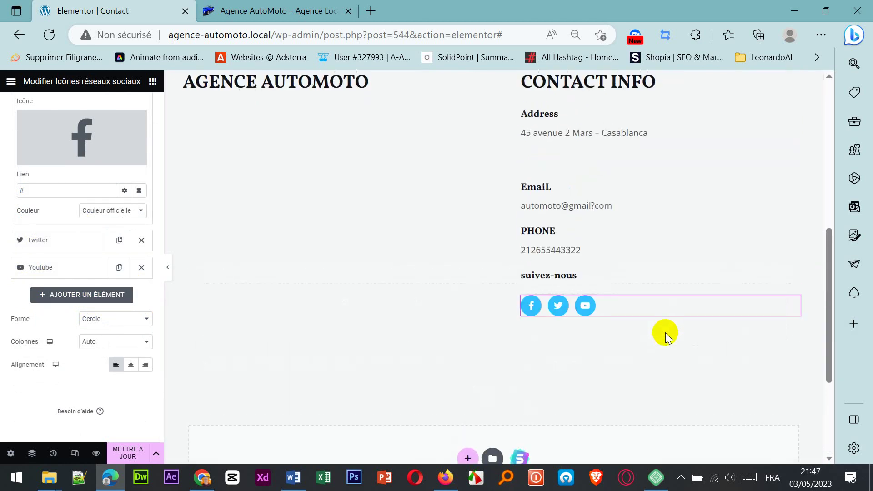
{"action": "scroll", "coordinate": [668, 337], "scroll_direction": "down", "scroll_amount": 10}
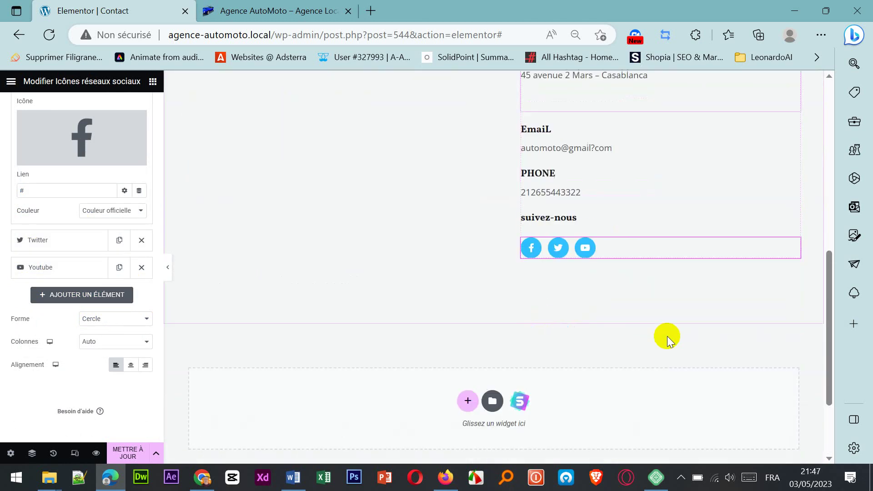
{"action": "scroll", "coordinate": [686, 203], "scroll_direction": "up", "scroll_amount": 10}
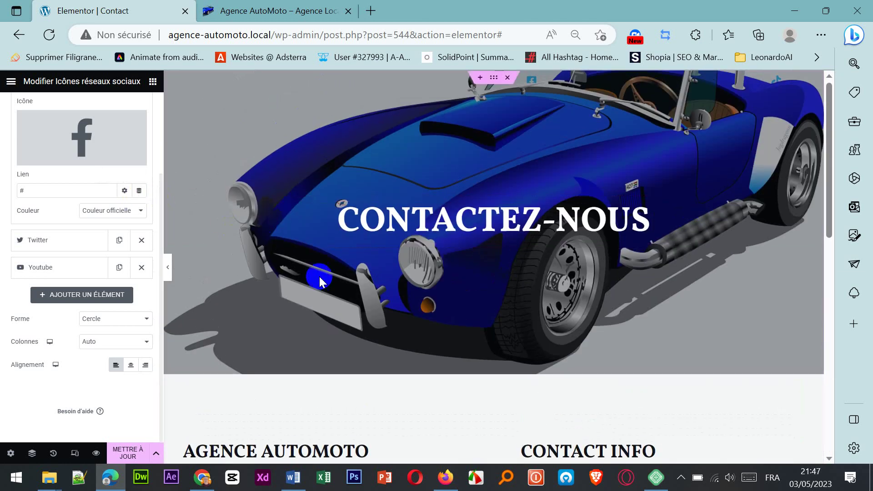
{"action": "scroll", "coordinate": [462, 279], "scroll_direction": "down", "scroll_amount": 10}
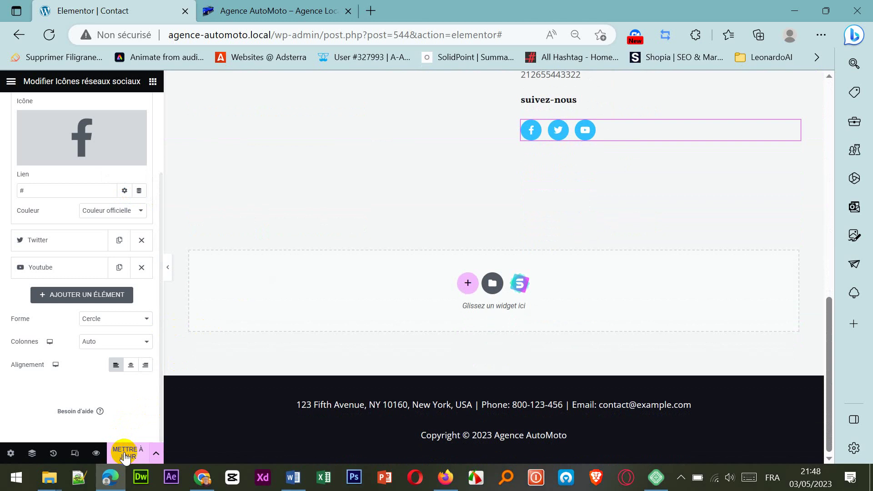
{"action": "left_click", "coordinate": [129, 455]}
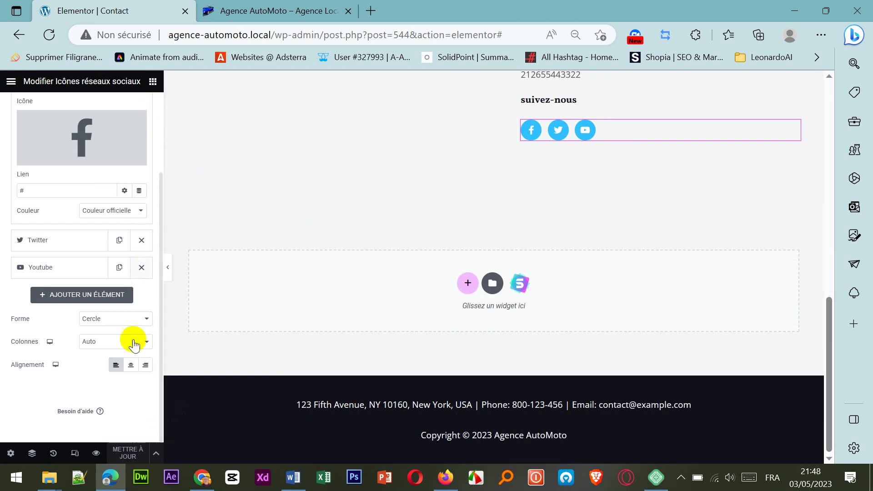
Step: Leave Elementor, compare the live site with the Contact edit tab, and return to Pages
{"action": "left_click", "coordinate": [19, 37]}
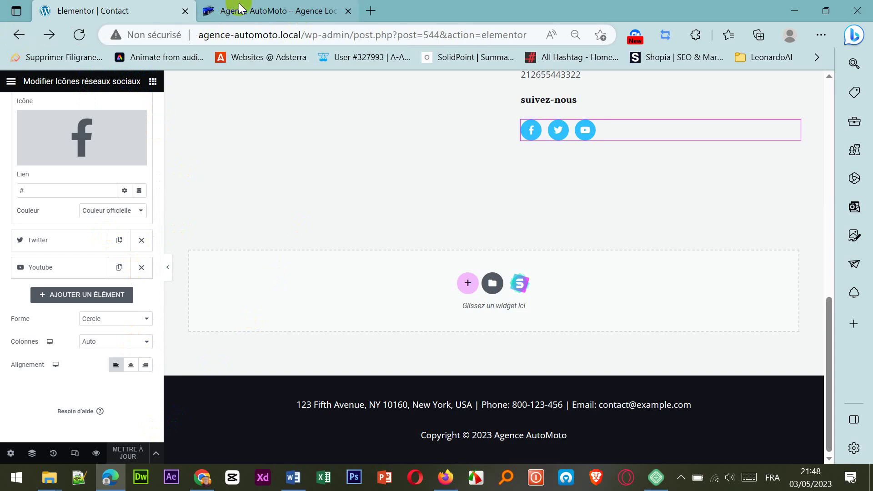
{"action": "left_click", "coordinate": [19, 36]}
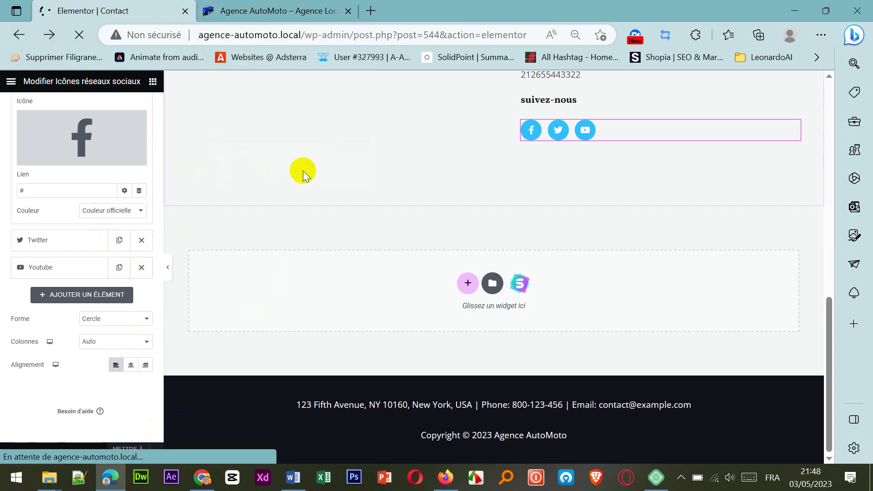
{"action": "left_click", "coordinate": [306, 12]}
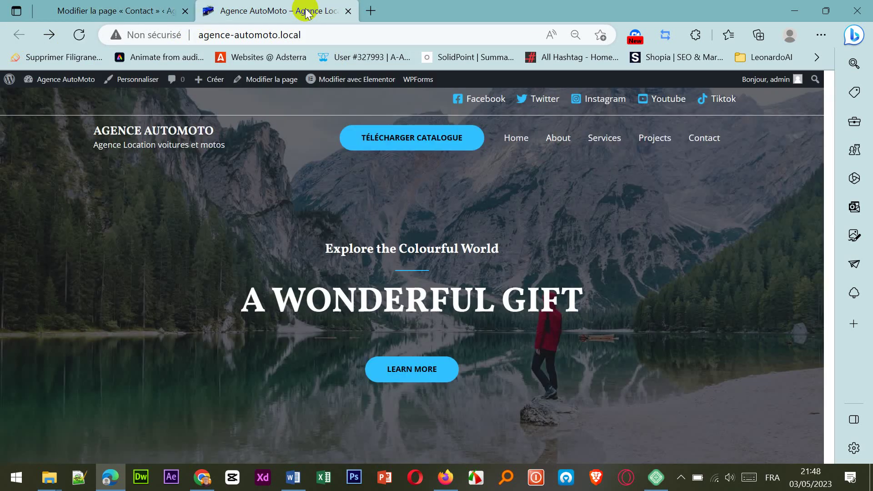
{"action": "left_click", "coordinate": [99, 9]}
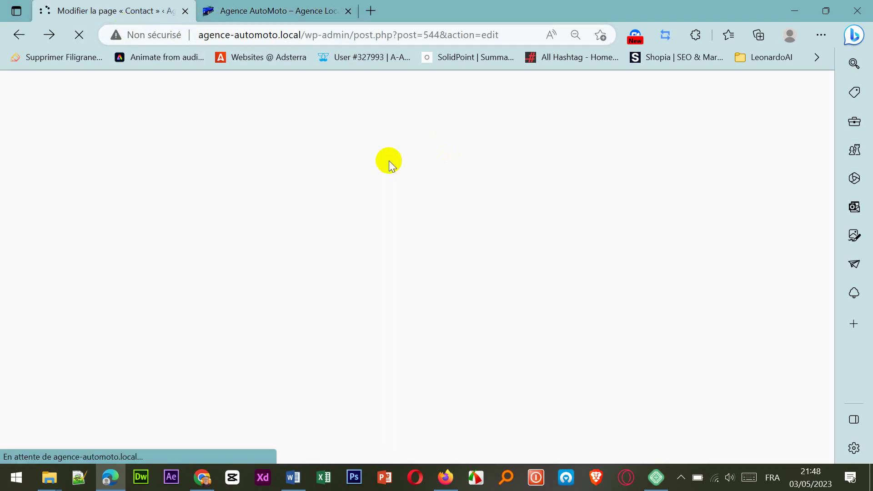
{"action": "left_click", "coordinate": [272, 13]}
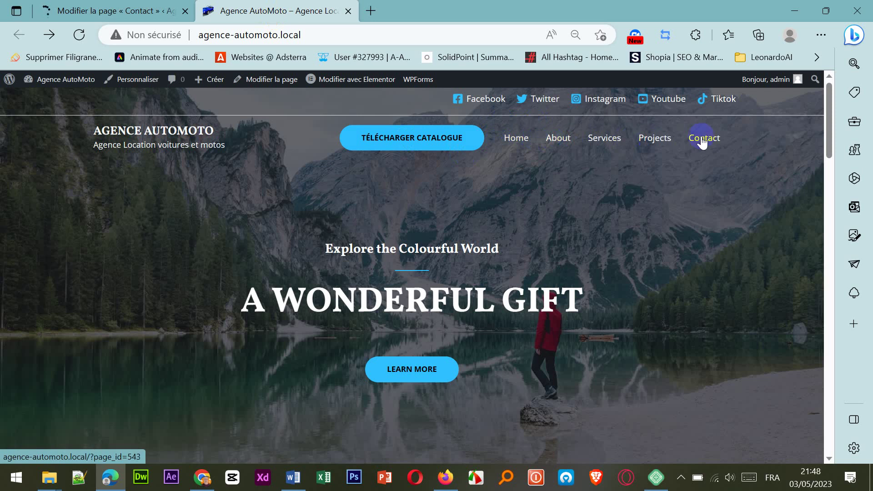
{"action": "left_click", "coordinate": [134, 11]}
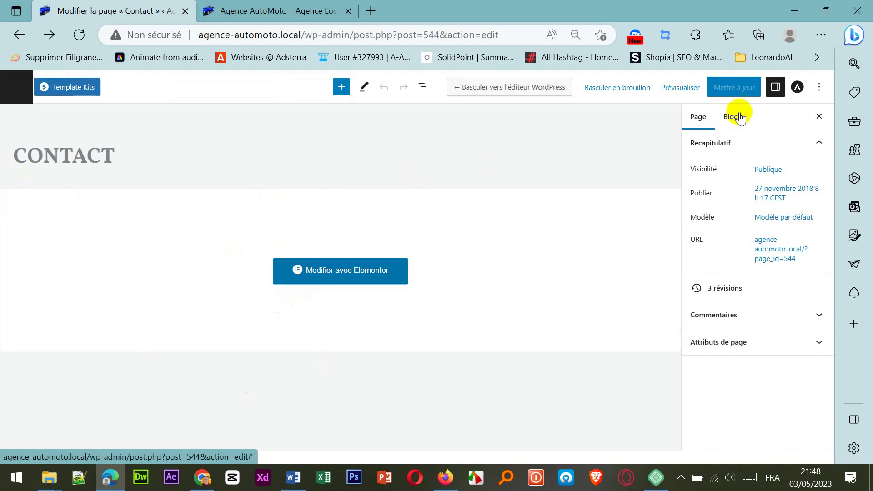
{"action": "left_click", "coordinate": [18, 91]}
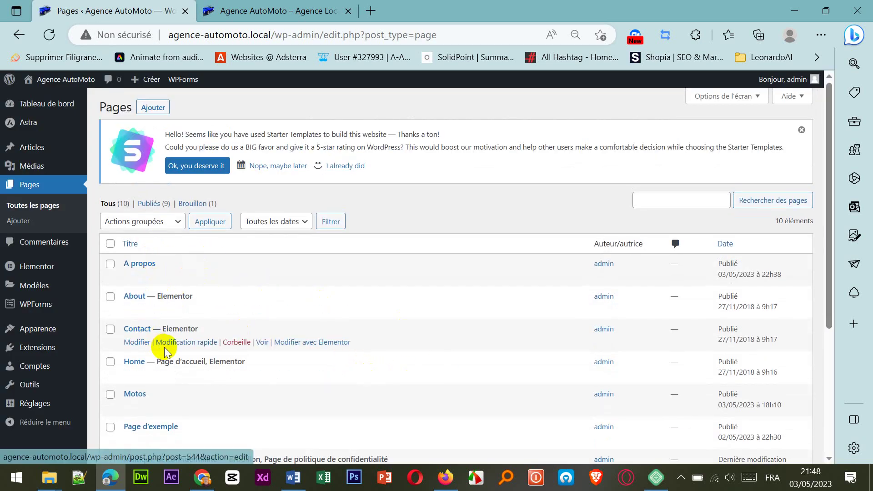
Step: Scroll the Pages list and glance at the live site's homepage
{"action": "scroll", "coordinate": [166, 348], "scroll_direction": "down", "scroll_amount": 1}
{"action": "scroll", "coordinate": [171, 306], "scroll_direction": "down", "scroll_amount": 1}
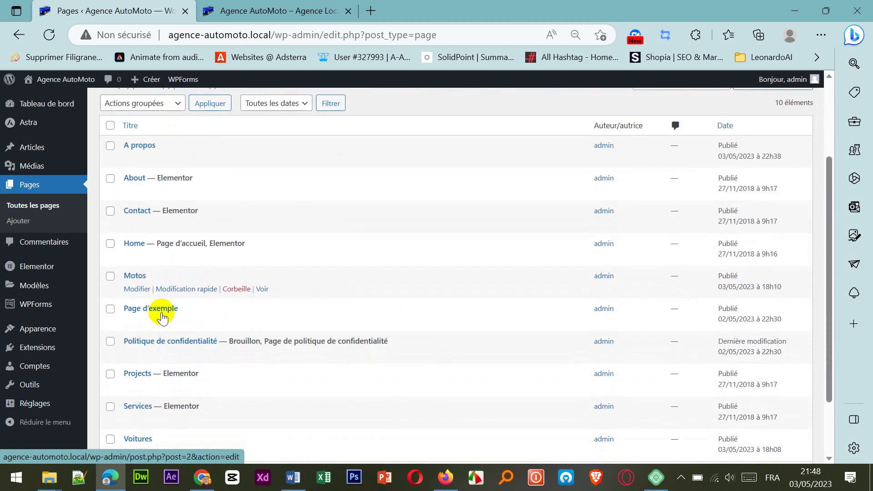
{"action": "scroll", "coordinate": [167, 325], "scroll_direction": "down", "scroll_amount": 2}
{"action": "scroll", "coordinate": [173, 336], "scroll_direction": "up", "scroll_amount": 4}
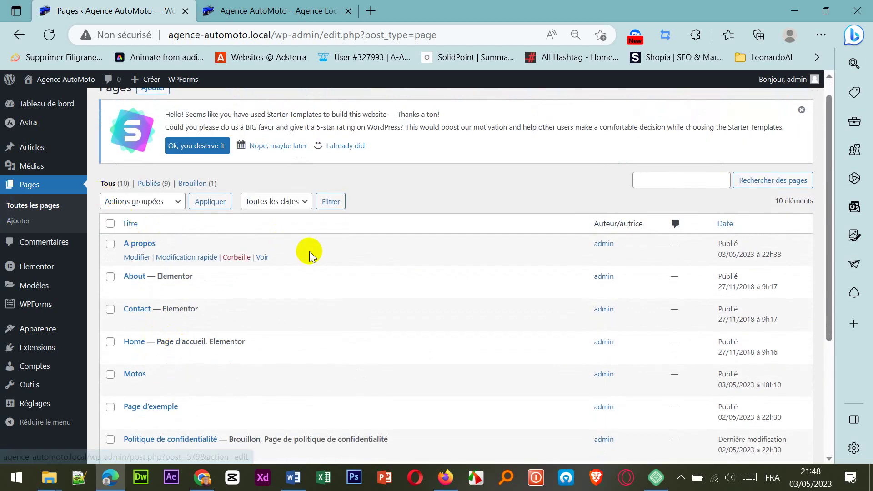
{"action": "scroll", "coordinate": [309, 255], "scroll_direction": "up", "scroll_amount": 1}
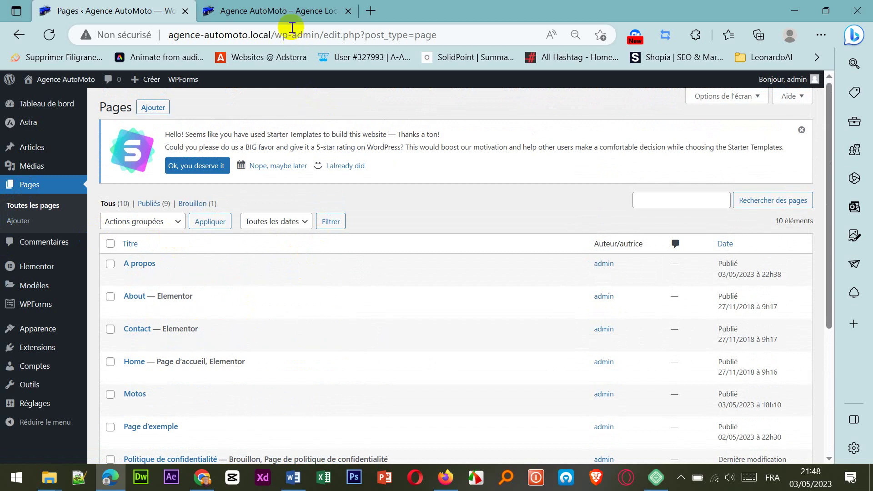
{"action": "left_click", "coordinate": [286, 11]}
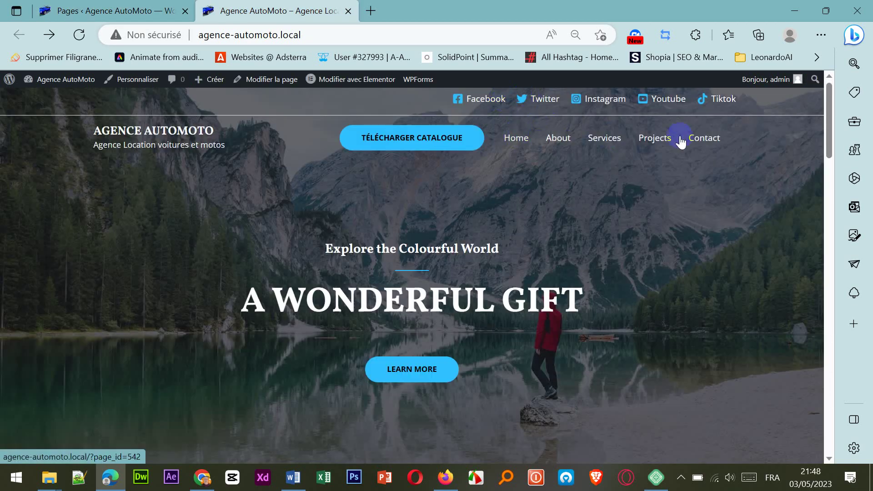
{"action": "left_click", "coordinate": [127, 12]}
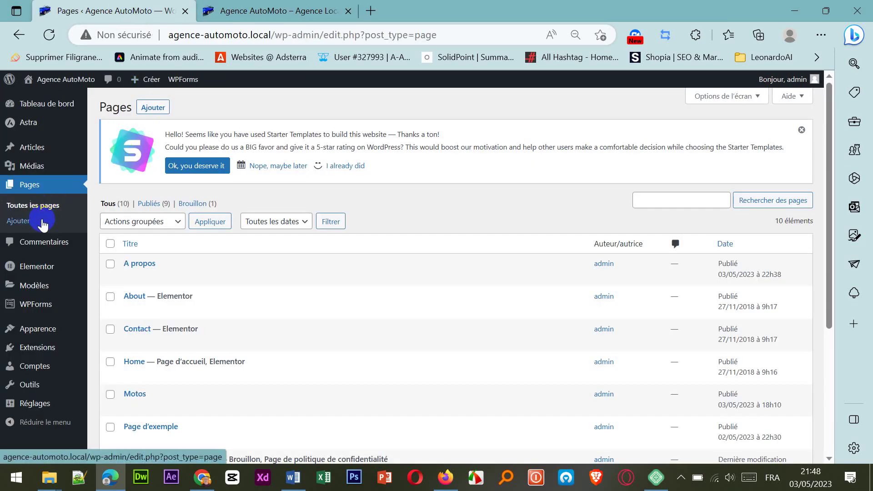
Step: Open the Menus editor from the Apparence submenu
{"action": "mouse_move", "coordinate": [46, 331]}
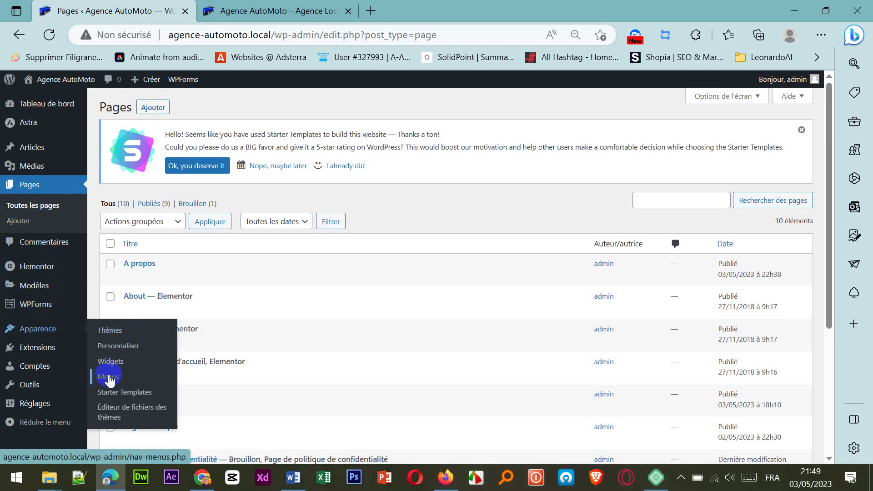
{"action": "mouse_move", "coordinate": [29, 353]}
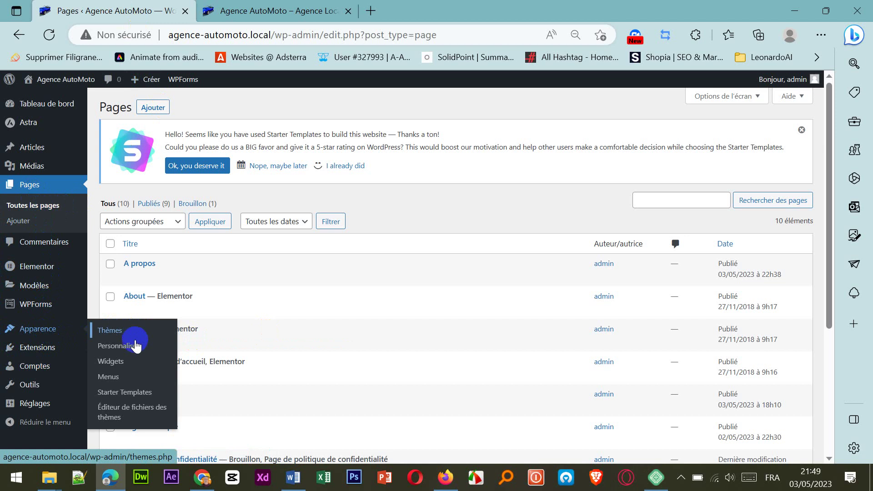
{"action": "left_click", "coordinate": [103, 373]}
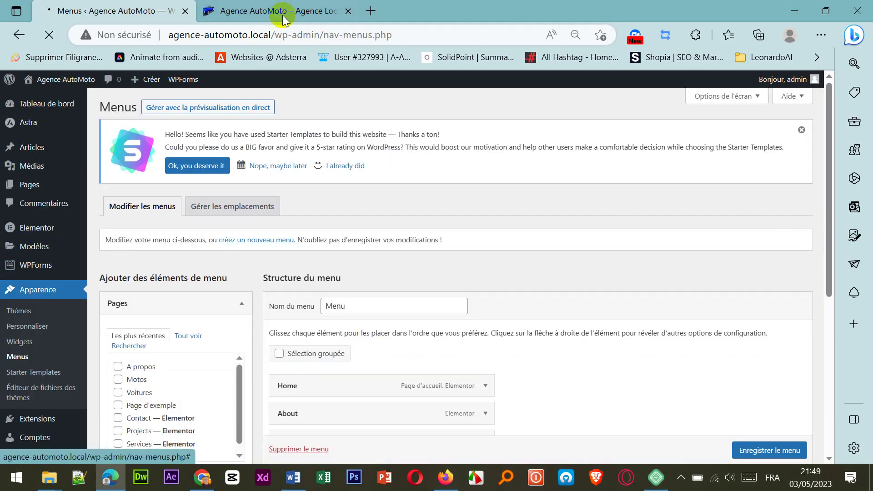
Step: Check the live site's current header menu against the menu editor
{"action": "left_click", "coordinate": [273, 11]}
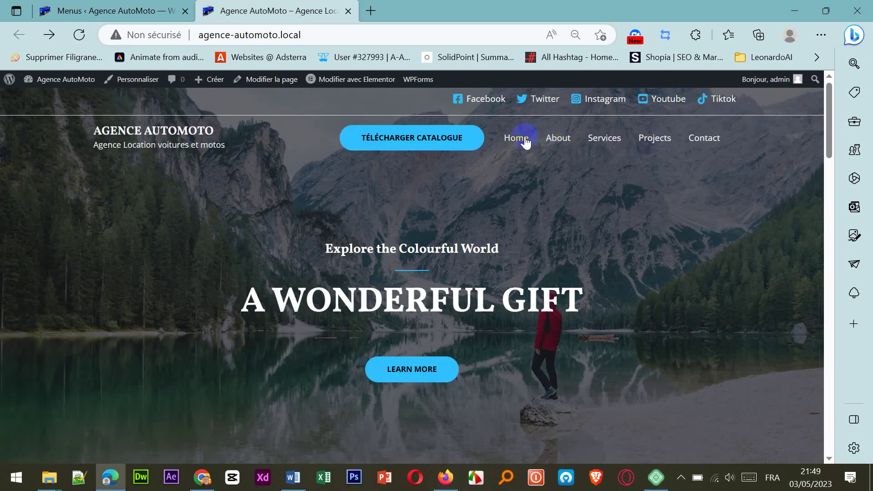
{"action": "left_click", "coordinate": [121, 9]}
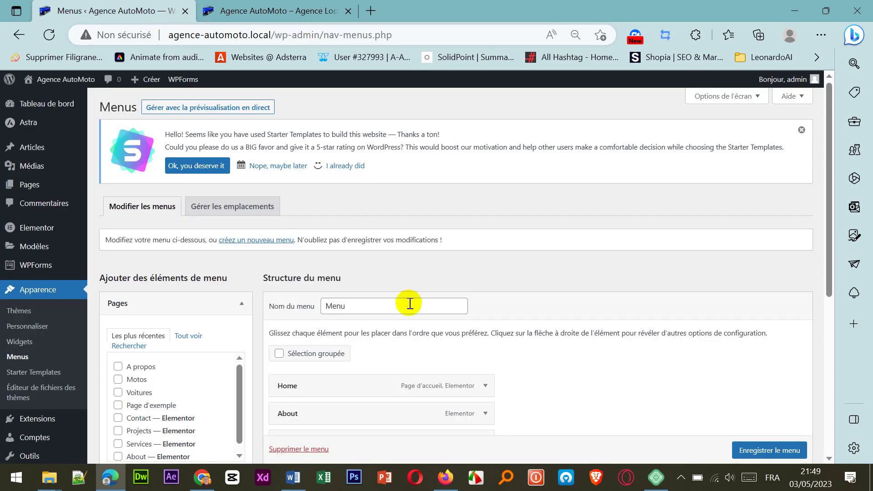
{"action": "scroll", "coordinate": [410, 303], "scroll_direction": "down", "scroll_amount": 4}
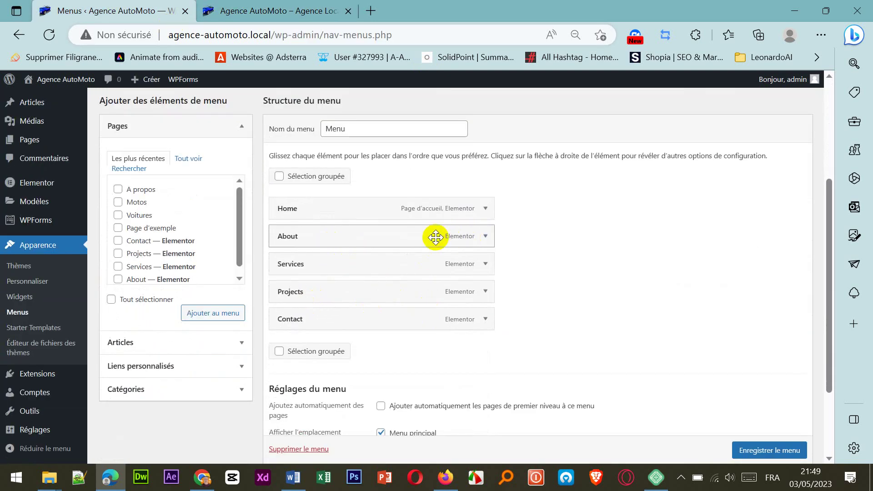
Step: Remove About, Services and Projects from the menu
{"action": "left_click", "coordinate": [486, 237]}
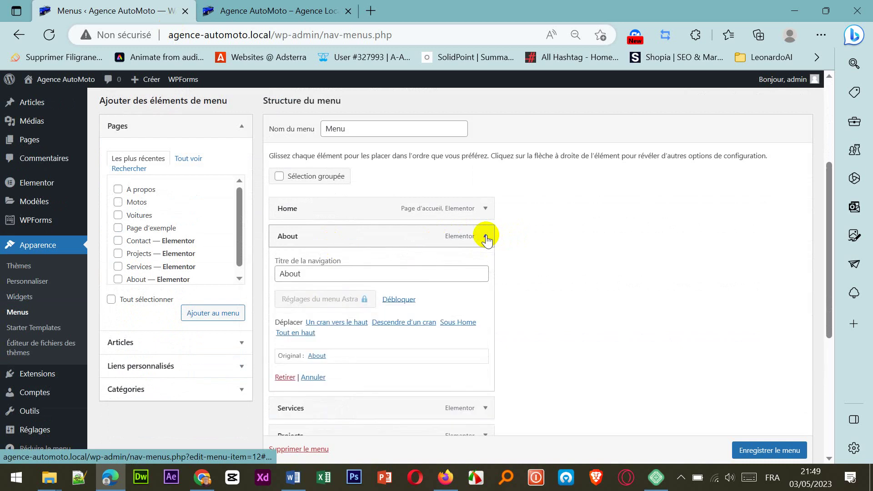
{"action": "left_click", "coordinate": [286, 377]}
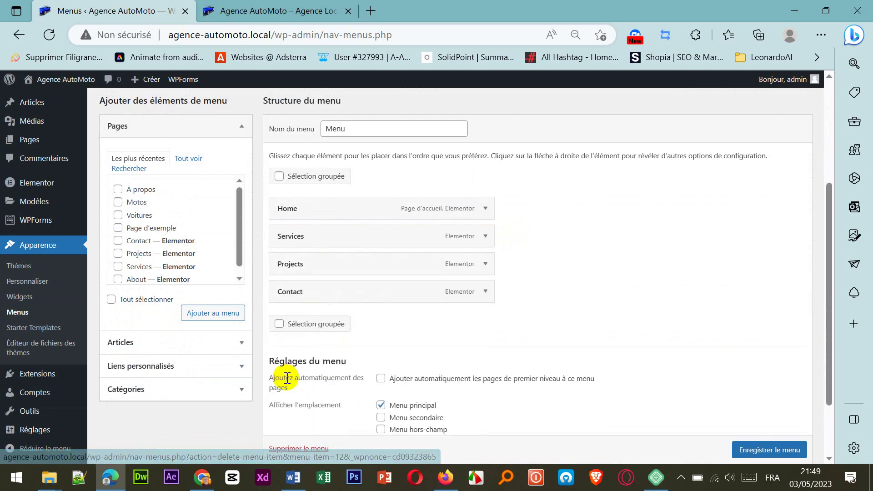
{"action": "left_click", "coordinate": [485, 236]}
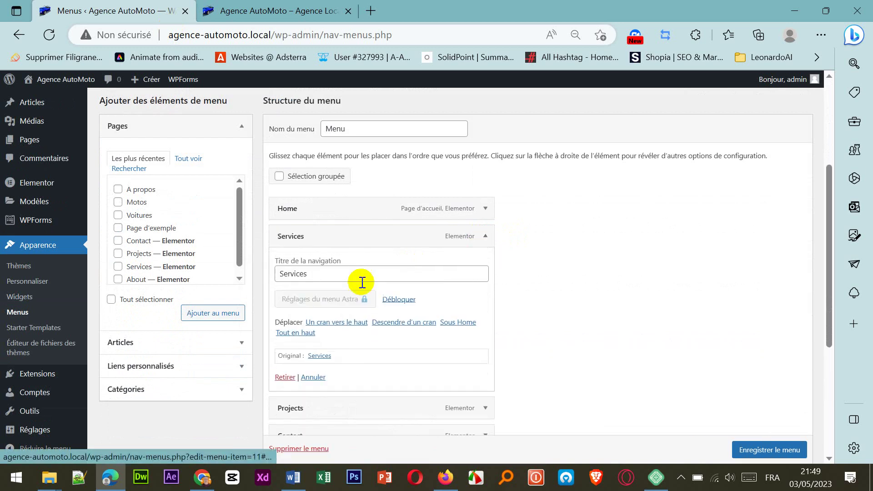
{"action": "left_click", "coordinate": [283, 379]}
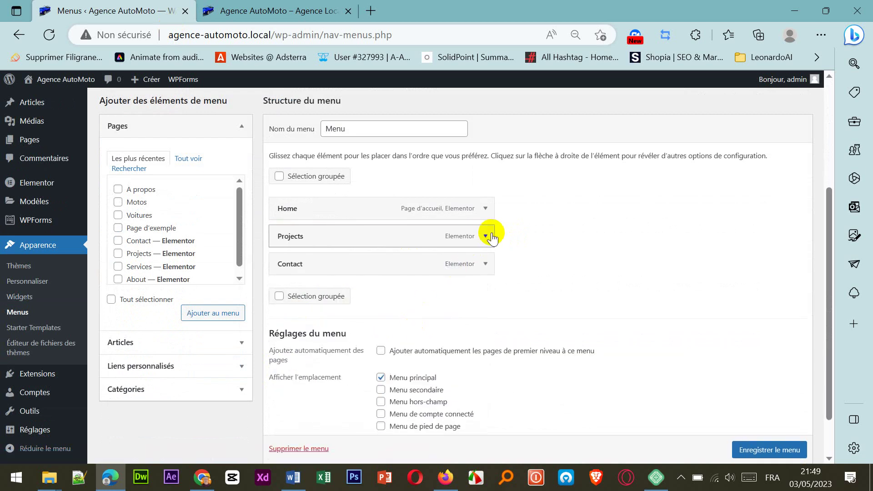
{"action": "left_click", "coordinate": [485, 236]}
{"action": "left_click", "coordinate": [285, 379]}
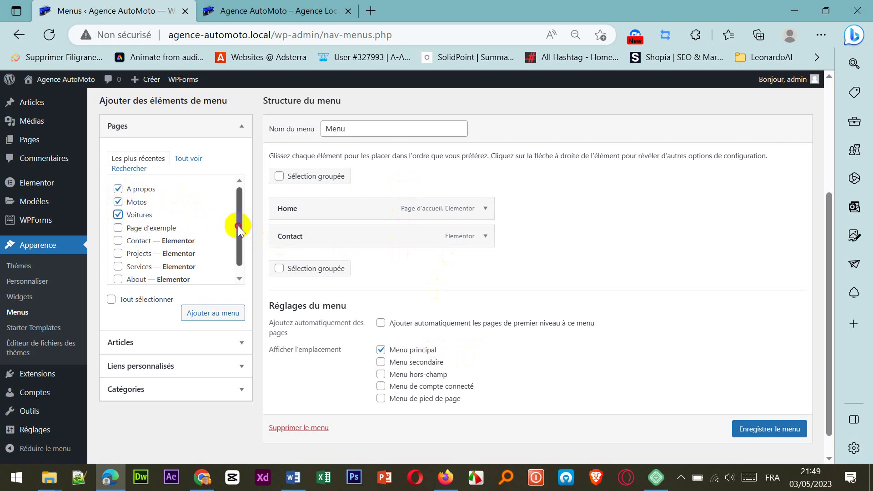
Step: Add the ticked pages, order the menu Home, Motos, Voitures, A propos, Contact, and save
{"action": "left_click_drag", "start_coordinate": [241, 222], "coordinate": [240, 228]}
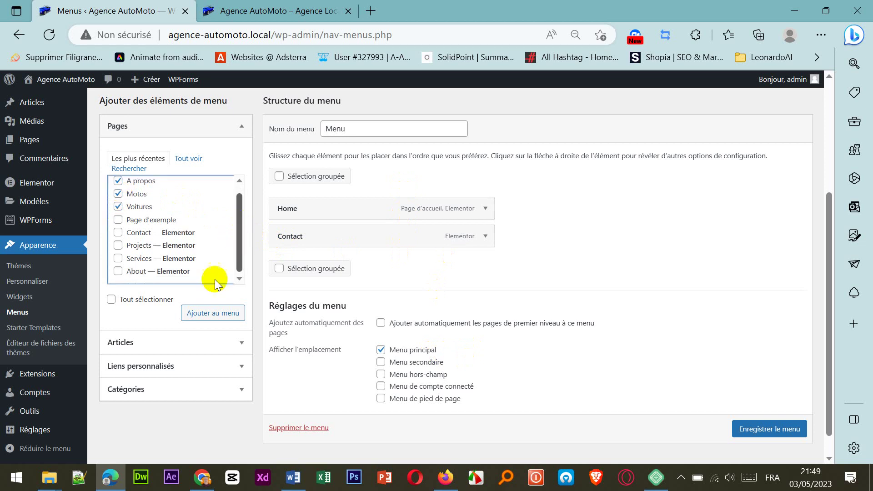
{"action": "left_click", "coordinate": [204, 314]}
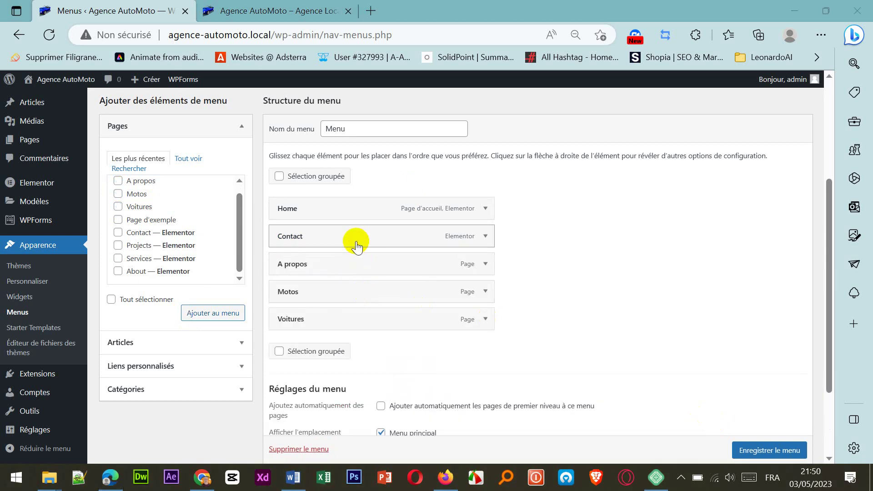
{"action": "left_click_drag", "start_coordinate": [356, 242], "coordinate": [357, 314]}
{"action": "left_click_drag", "start_coordinate": [336, 243], "coordinate": [338, 298]}
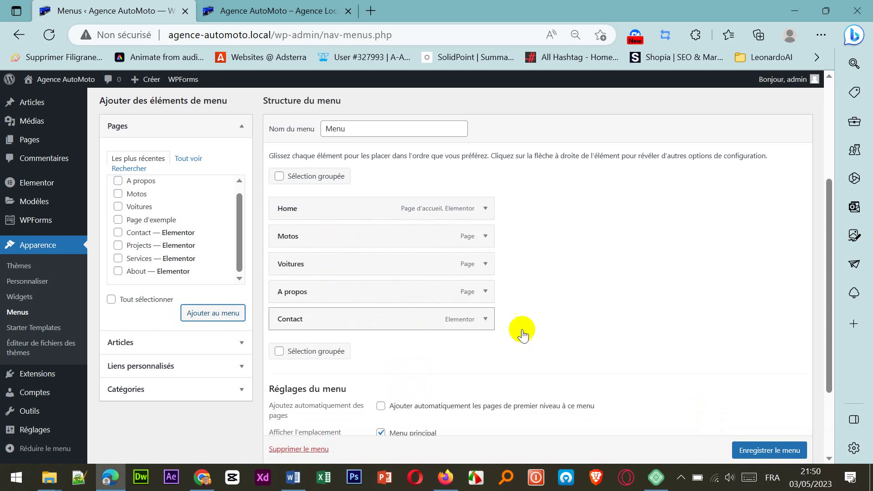
{"action": "scroll", "coordinate": [508, 262], "scroll_direction": "down", "scroll_amount": 2}
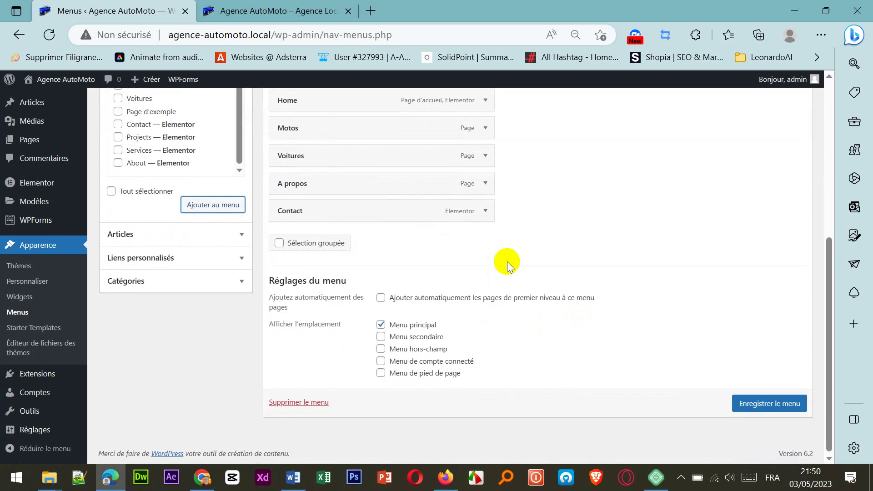
{"action": "left_click", "coordinate": [746, 403]}
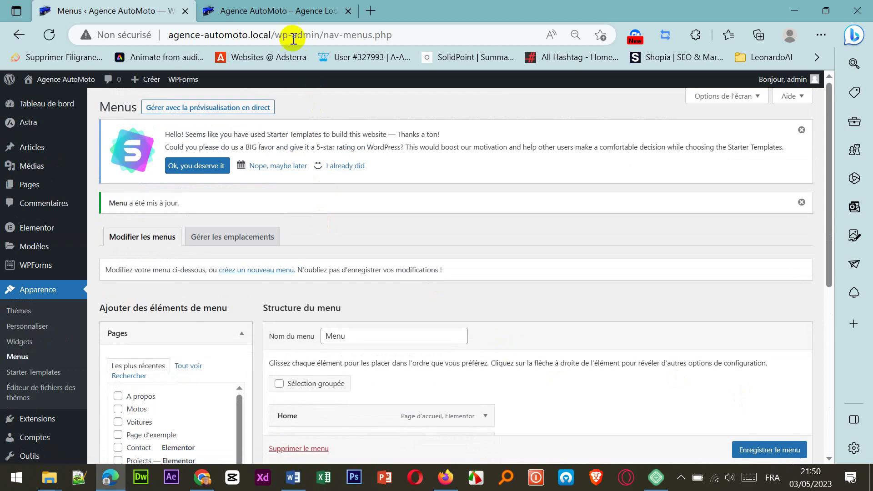
Step: Reload the live homepage and browse the Motos page from the new menu
{"action": "left_click", "coordinate": [275, 11]}
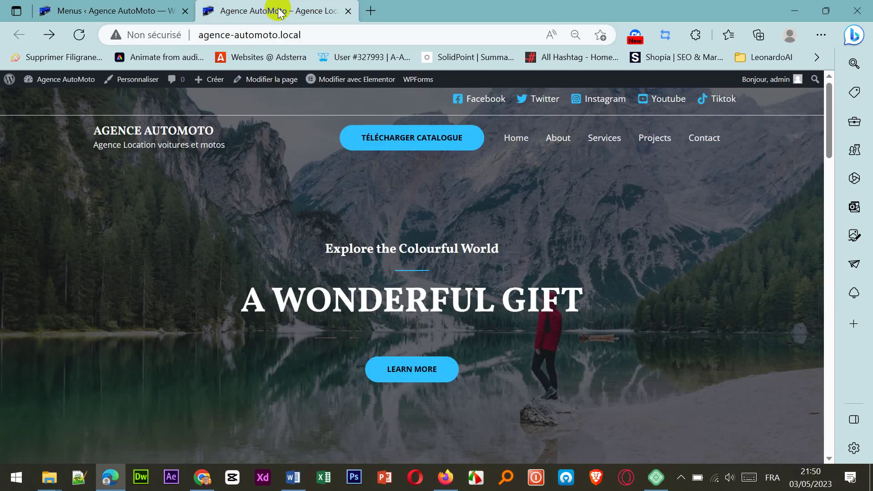
{"action": "left_click", "coordinate": [71, 40]}
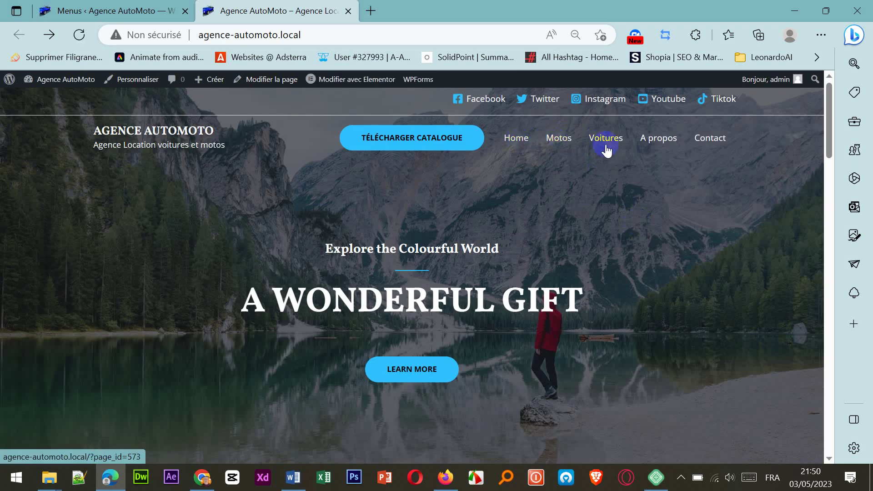
{"action": "left_click", "coordinate": [558, 144]}
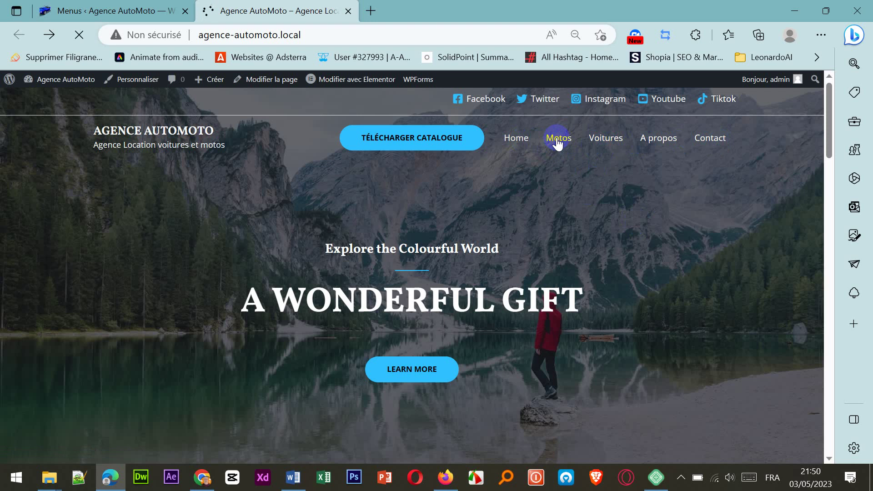
{"action": "scroll", "coordinate": [622, 246], "scroll_direction": "down", "scroll_amount": 3}
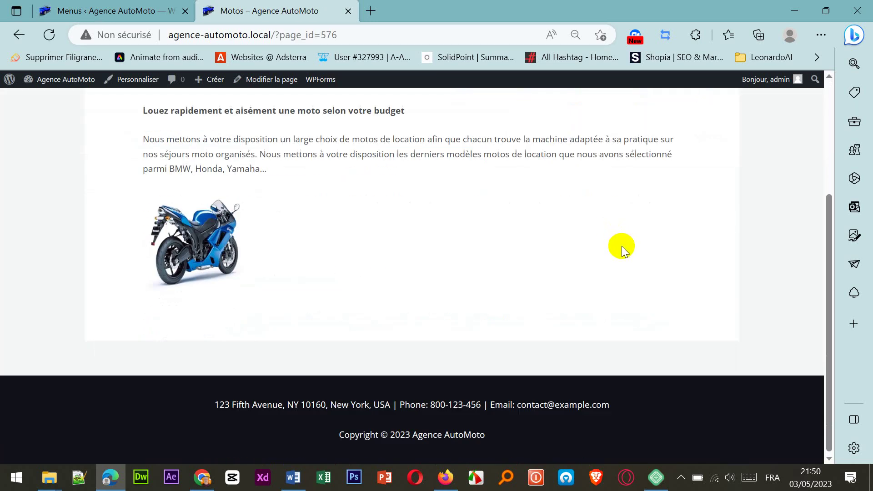
{"action": "scroll", "coordinate": [621, 247], "scroll_direction": "up", "scroll_amount": 3}
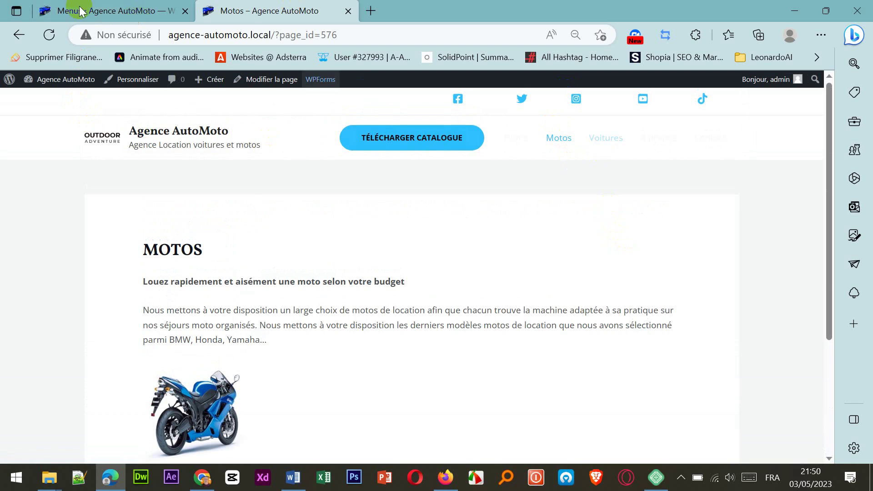
{"action": "left_click", "coordinate": [17, 35]}
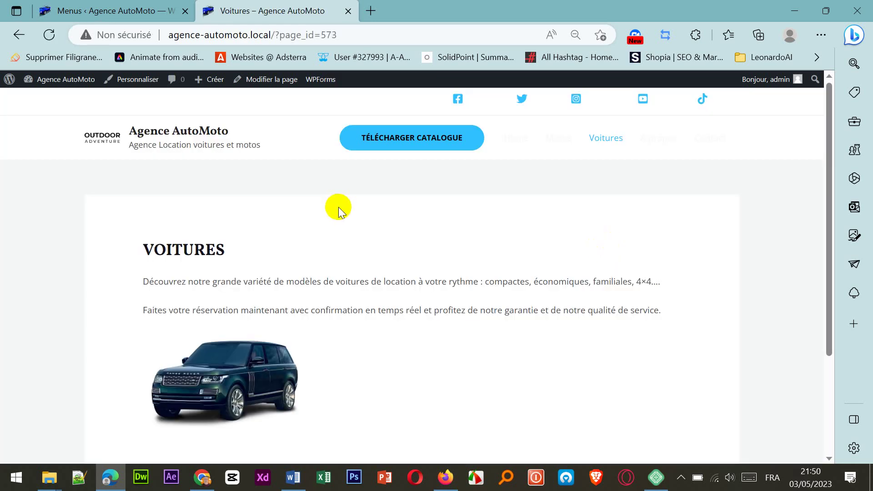
{"action": "scroll", "coordinate": [348, 218], "scroll_direction": "down", "scroll_amount": 3}
{"action": "scroll", "coordinate": [348, 218], "scroll_direction": "up", "scroll_amount": 3}
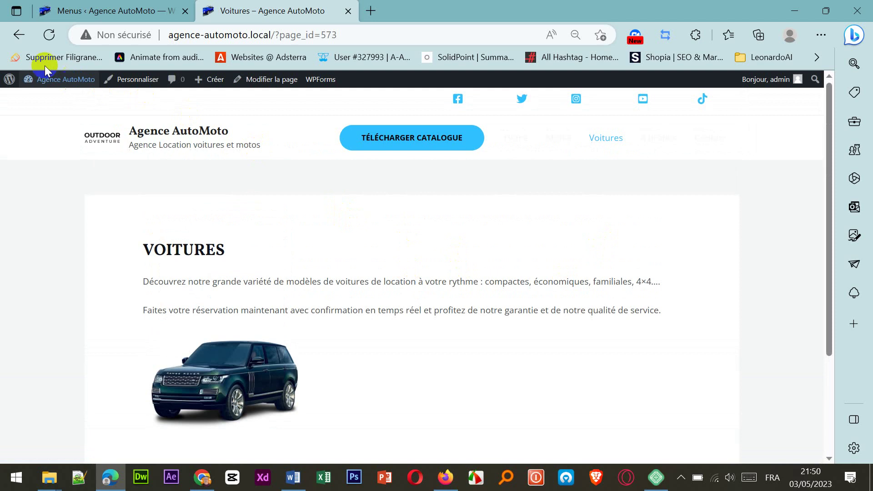
{"action": "left_click", "coordinate": [19, 35]}
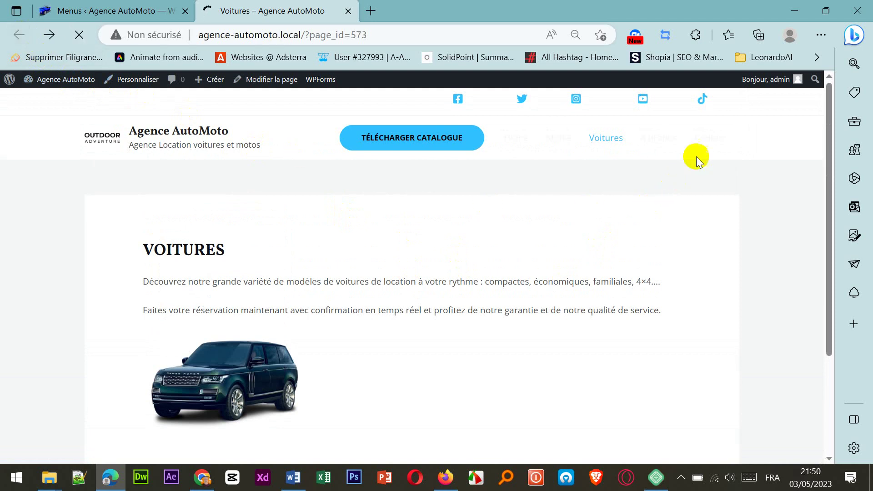
Step: Visit the A propos and Contact pages, then return to Home
{"action": "left_click", "coordinate": [662, 142]}
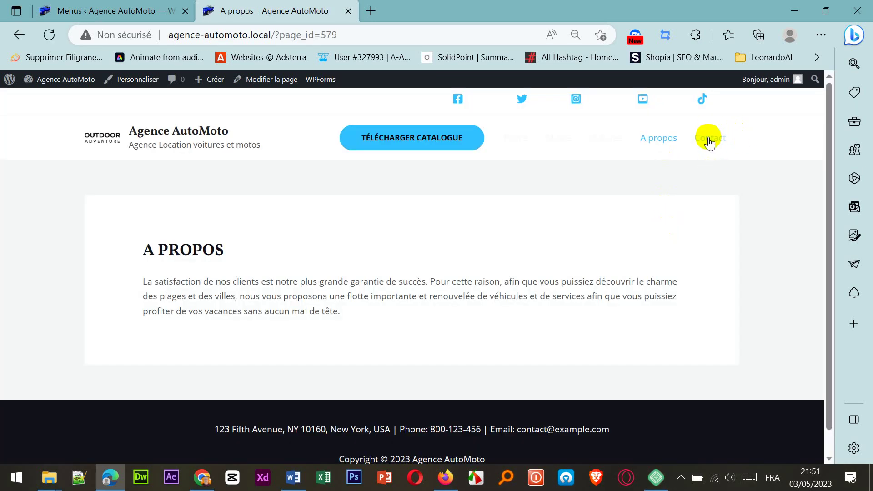
{"action": "left_click", "coordinate": [711, 147]}
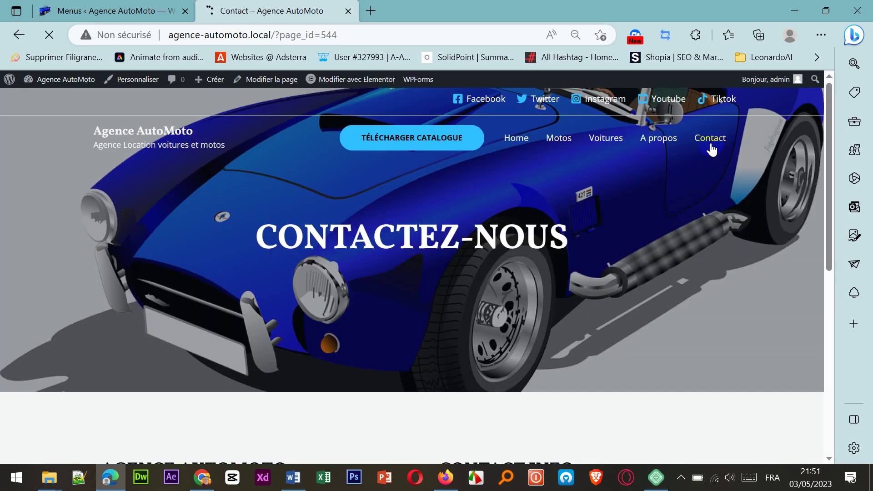
{"action": "scroll", "coordinate": [700, 274], "scroll_direction": "down", "scroll_amount": 7}
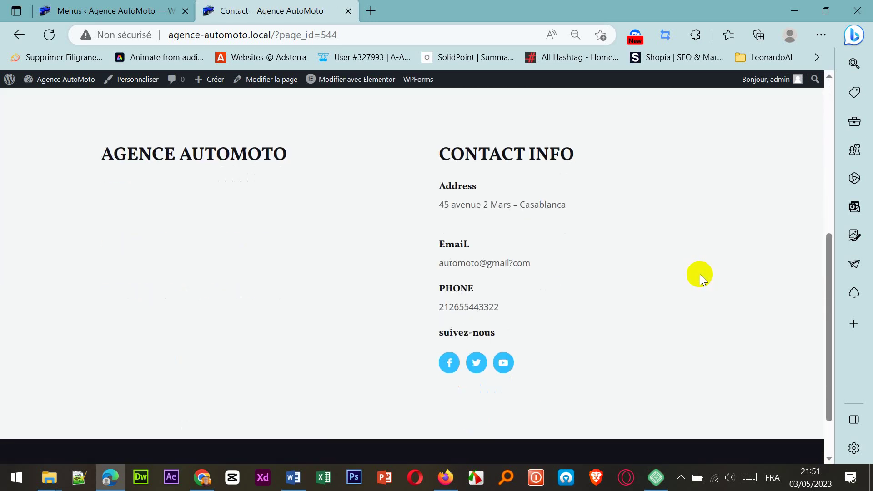
{"action": "scroll", "coordinate": [700, 274], "scroll_direction": "up", "scroll_amount": 7}
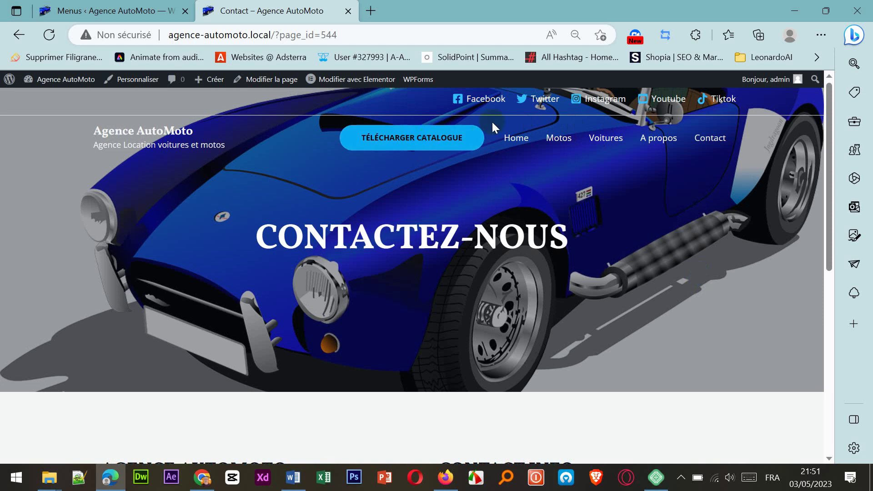
{"action": "left_click", "coordinate": [509, 139]}
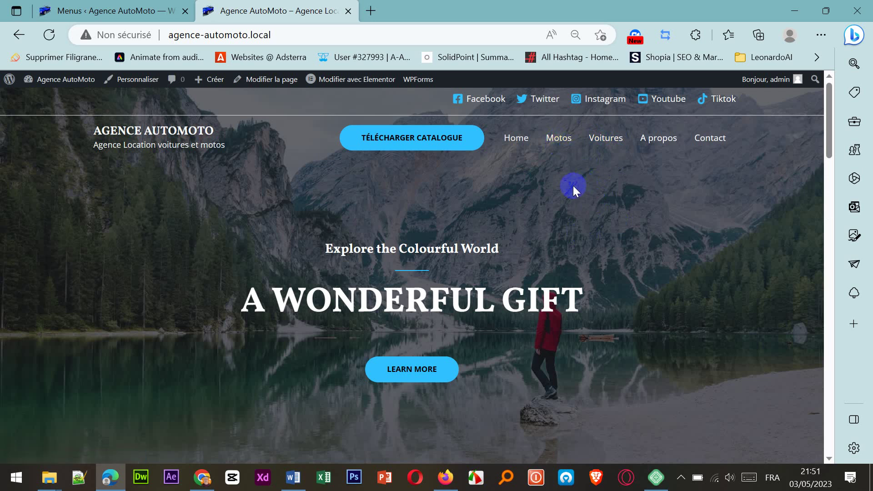
Step: Open the Motos folder in the Données Explorer window, then minimize that window
{"action": "left_click", "coordinate": [49, 477]}
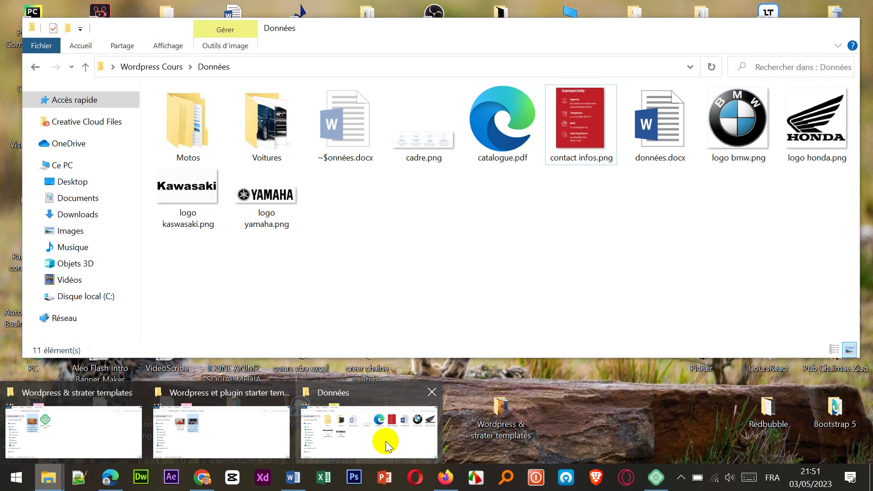
{"action": "left_click", "coordinate": [386, 445]}
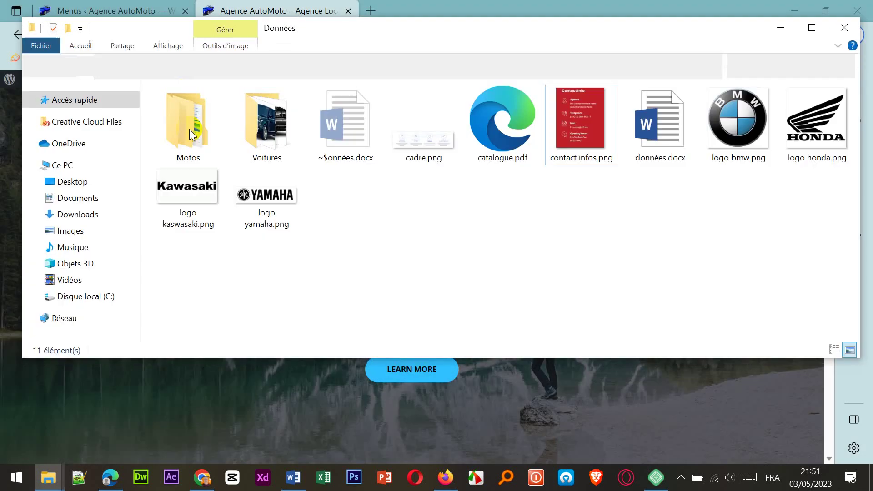
{"action": "left_click", "coordinate": [192, 145]}
{"action": "double_click", "coordinate": [192, 144]}
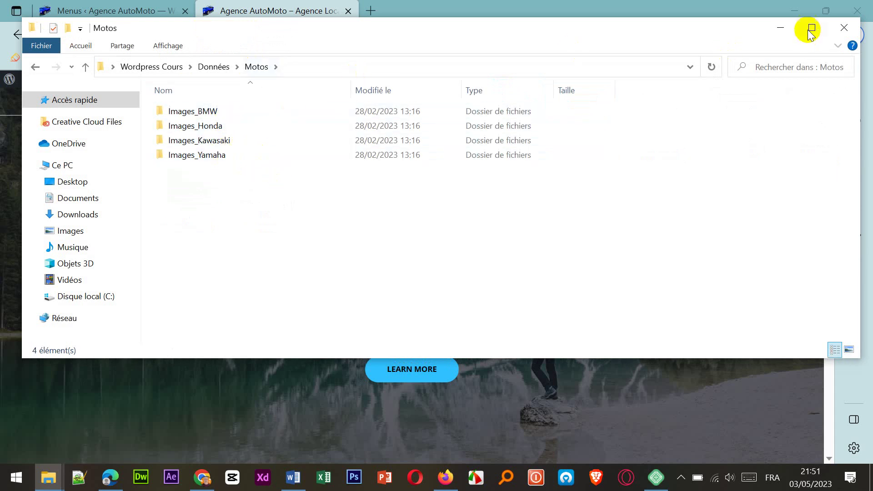
{"action": "left_click", "coordinate": [781, 29]}
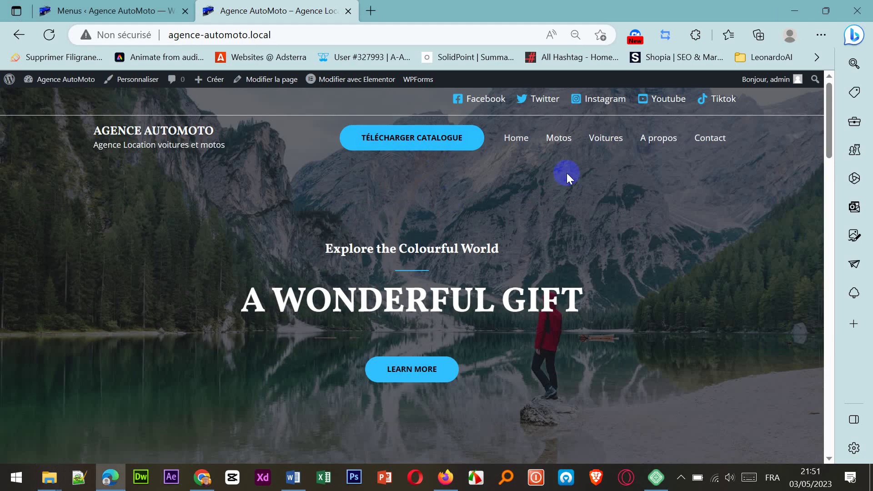
Step: Start a new page from Pages > Ajouter in the WordPress admin
{"action": "left_click", "coordinate": [130, 10]}
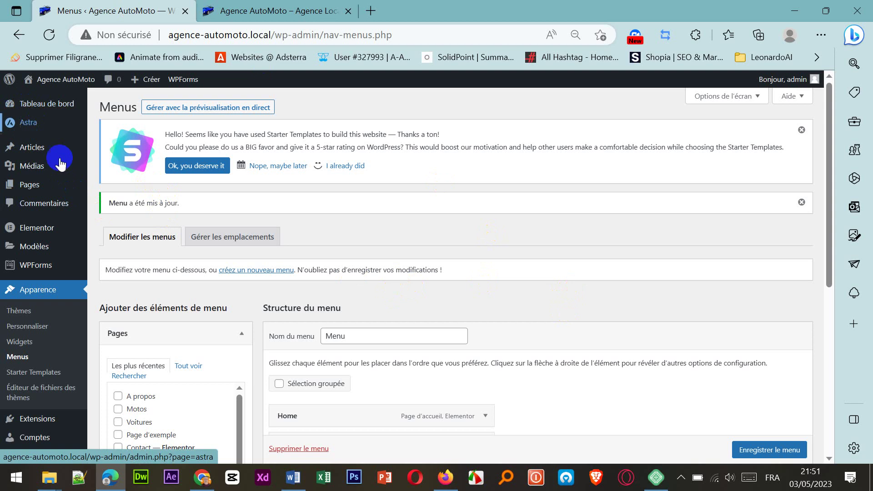
{"action": "mouse_move", "coordinate": [41, 198]}
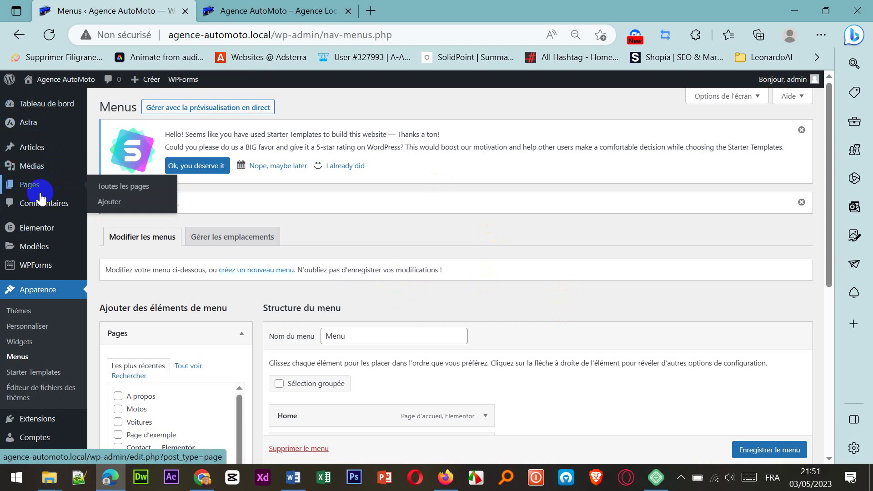
{"action": "left_click", "coordinate": [116, 201]}
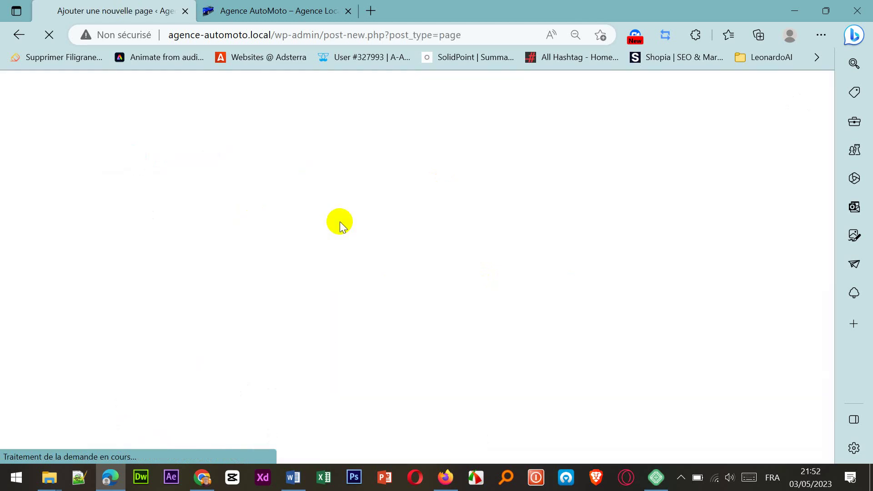
Step: Bring the Motos folder window forward, then minimize it again
{"action": "left_click", "coordinate": [49, 478]}
{"action": "left_click", "coordinate": [342, 446]}
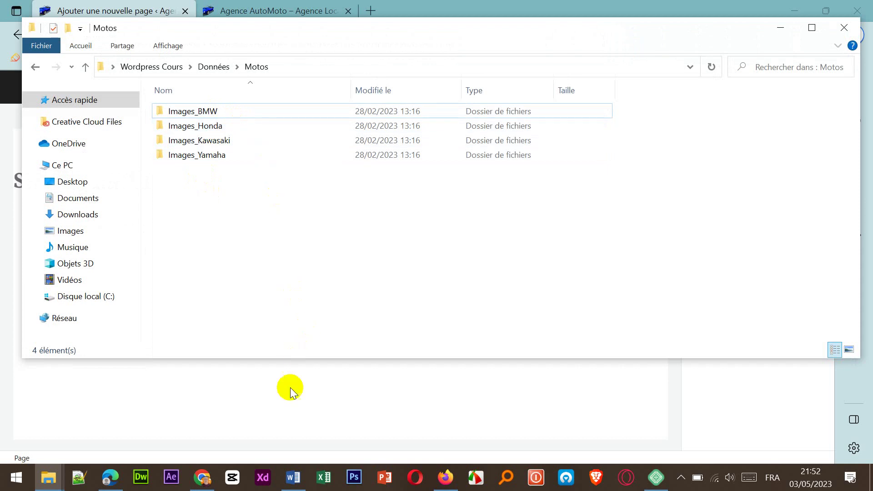
{"action": "left_click", "coordinate": [778, 26]}
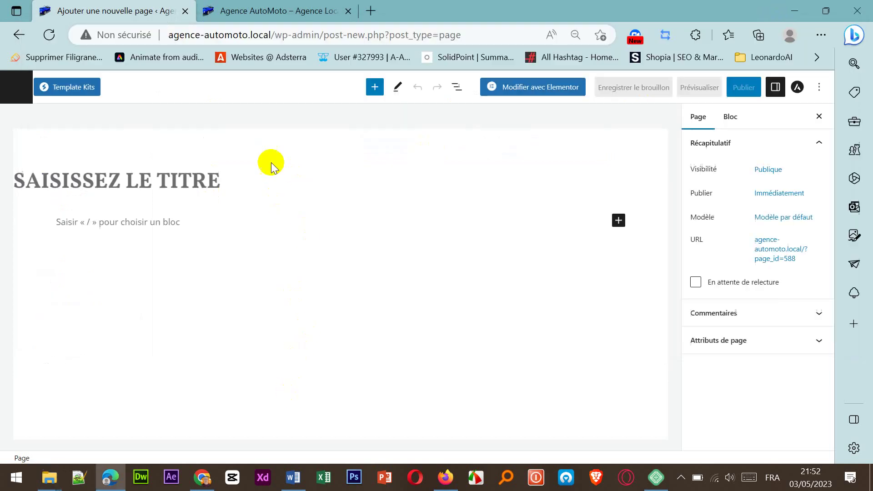
Step: Title the new page 'MOTO BMW' and move into the empty block below
{"action": "left_click", "coordinate": [190, 183]}
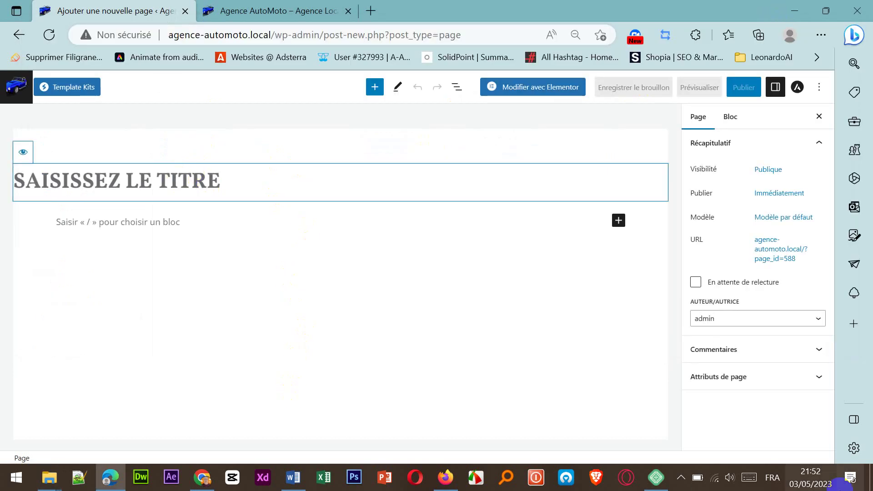
{"action": "type", "text": "MOTO B"}
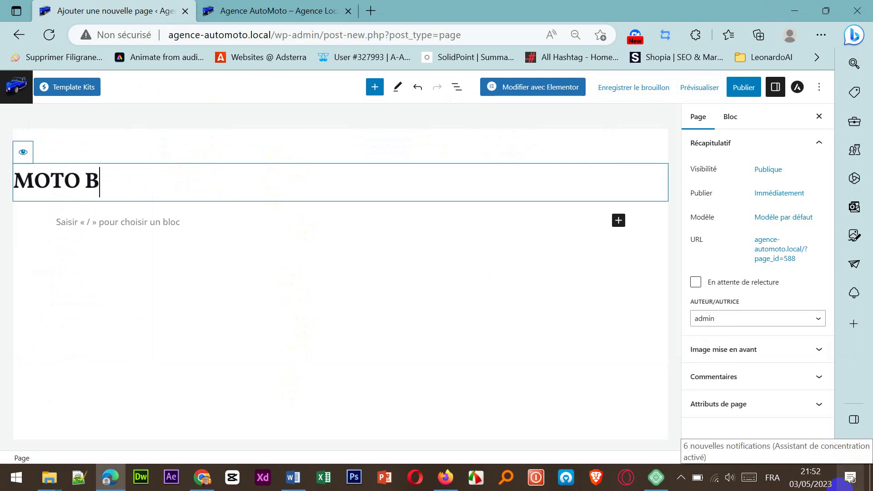
{"action": "type", "text": "MW"}
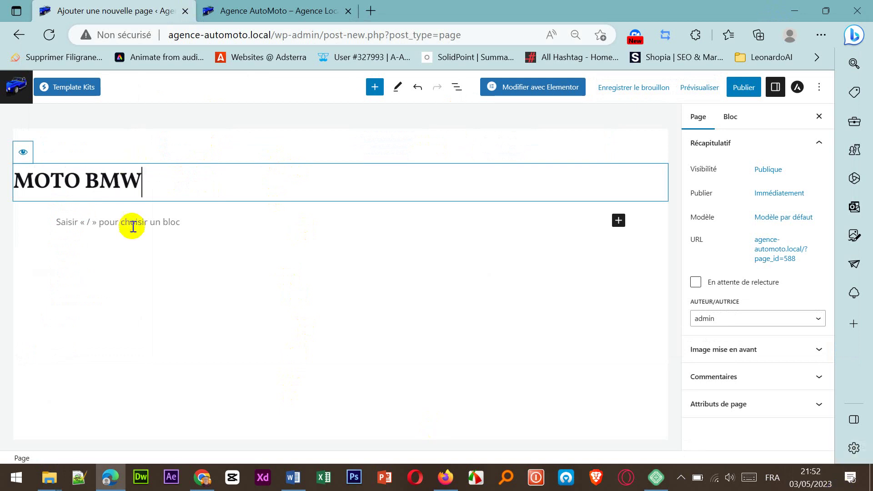
{"action": "left_click", "coordinate": [137, 234]}
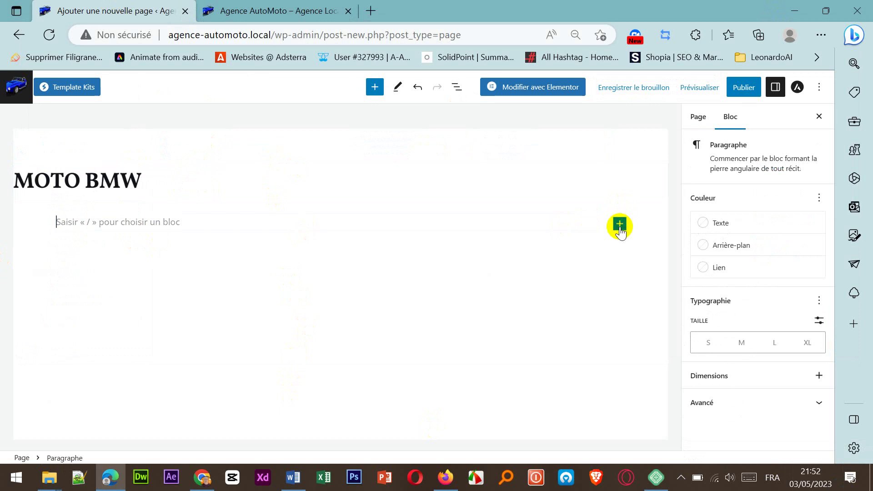
Step: Insert a Galerie block and choose to upload images from the computer
{"action": "left_click", "coordinate": [620, 224]}
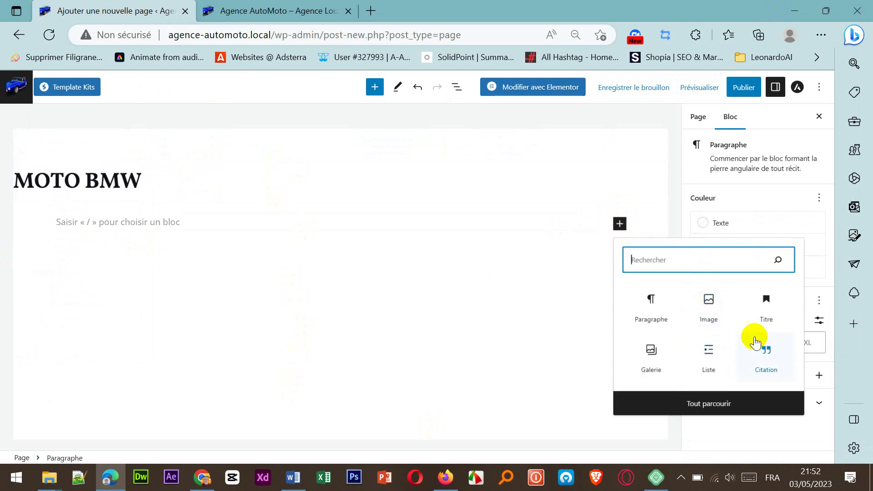
{"action": "left_click", "coordinate": [656, 359]}
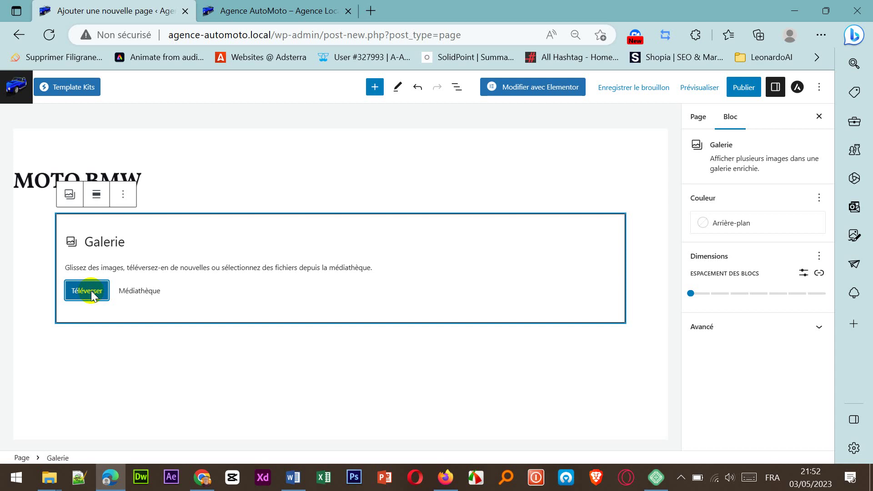
{"action": "left_click", "coordinate": [91, 293]}
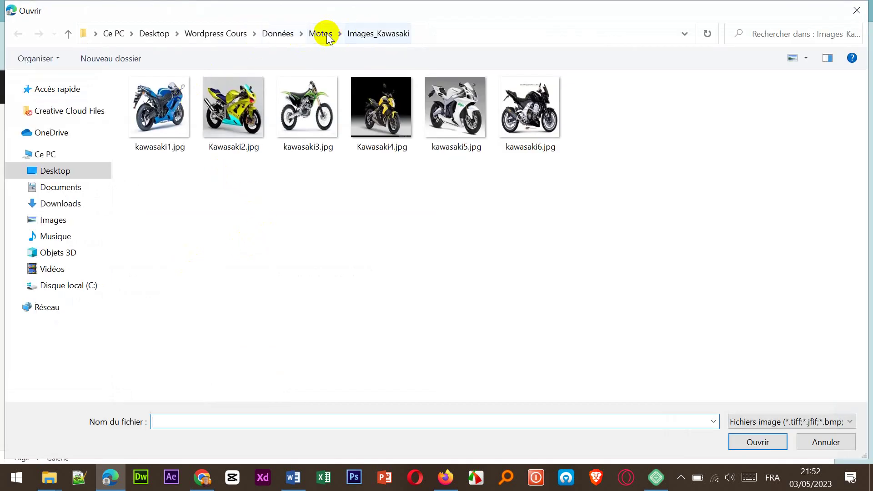
Step: Upload all nine images from Motos > Images_BMW into the gallery and publish the page
{"action": "left_click", "coordinate": [321, 33]}
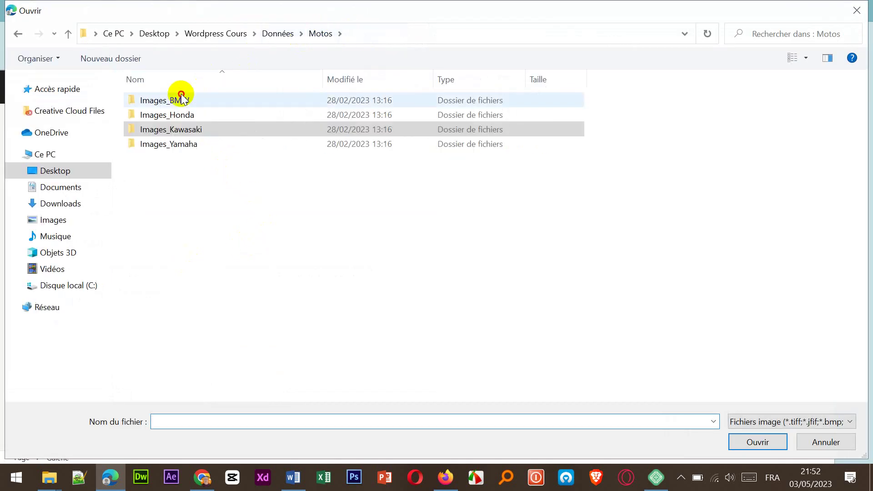
{"action": "left_click", "coordinate": [182, 98]}
{"action": "double_click", "coordinate": [183, 100]}
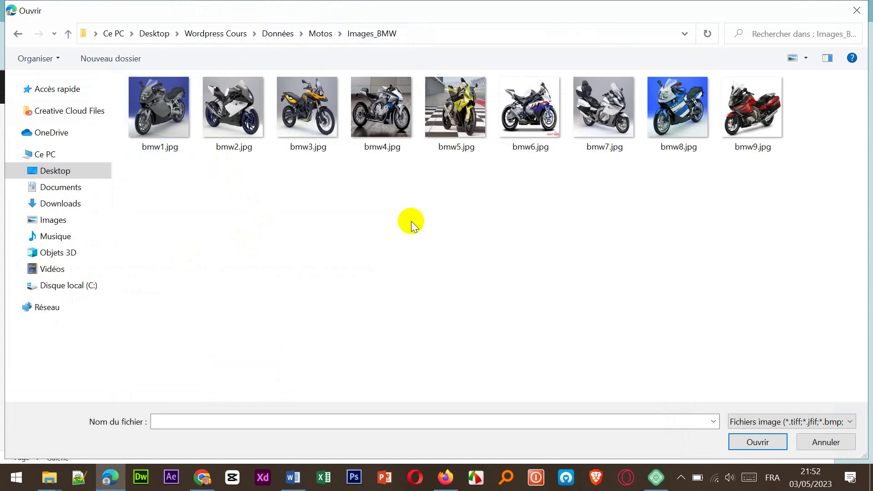
{"action": "key", "text": "ctrl+a"}
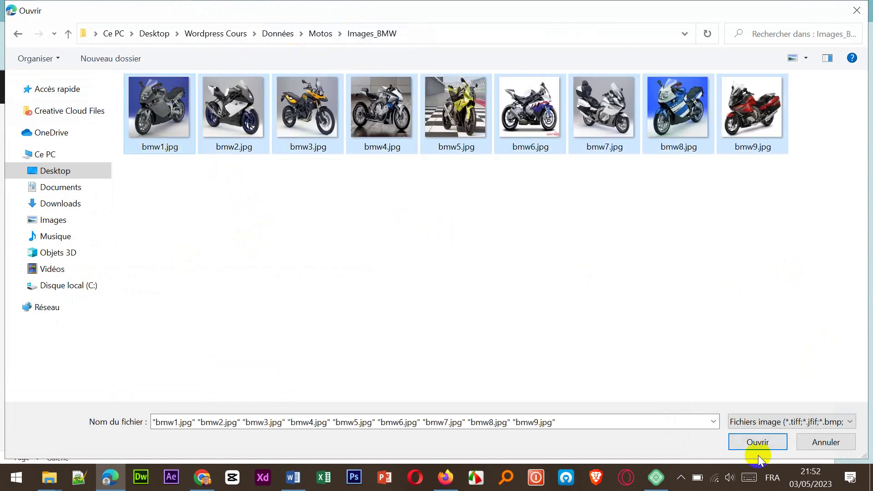
{"action": "left_click", "coordinate": [753, 441]}
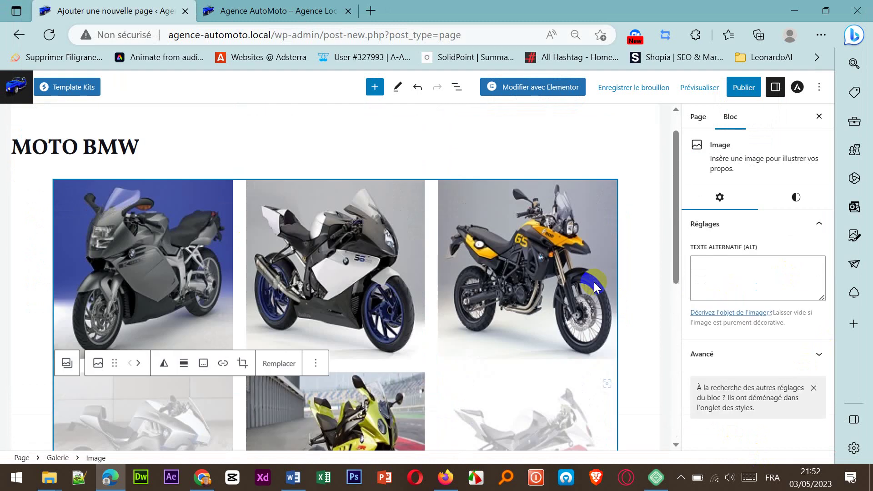
{"action": "left_click", "coordinate": [744, 87]}
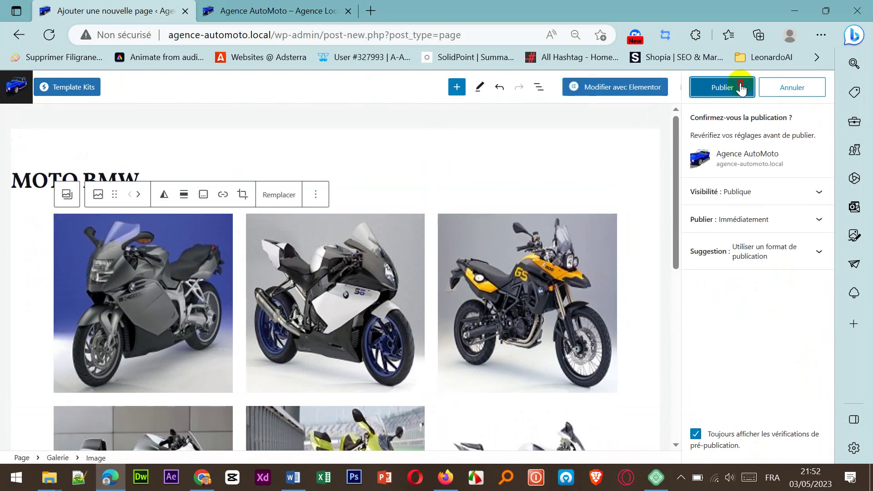
{"action": "left_click", "coordinate": [741, 88]}
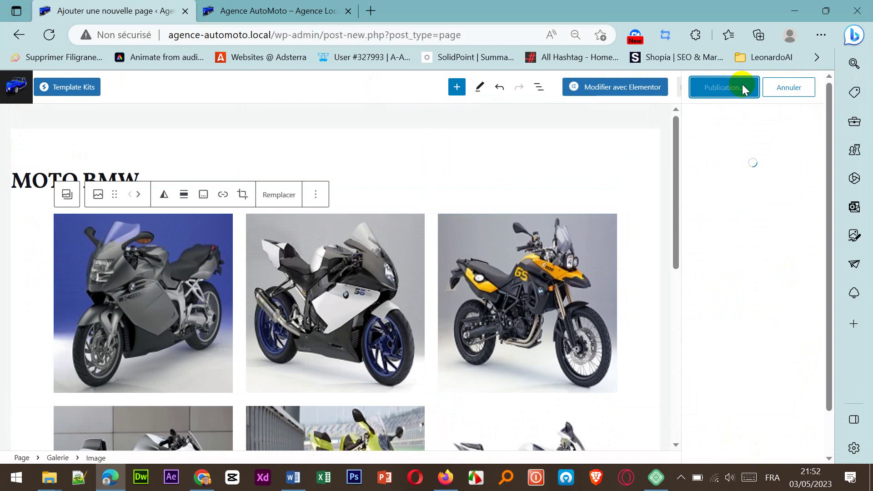
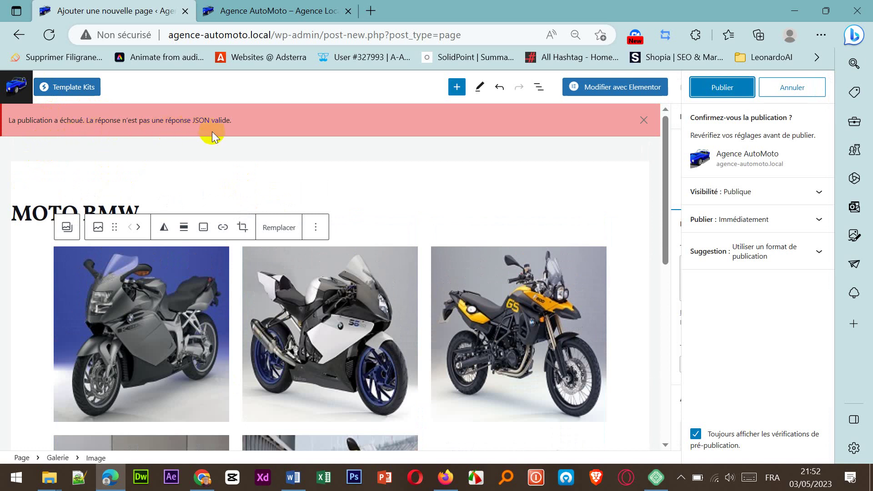
Step: Dismiss the publishing error and publish the Moto BMW page again
{"action": "left_click", "coordinate": [644, 120]}
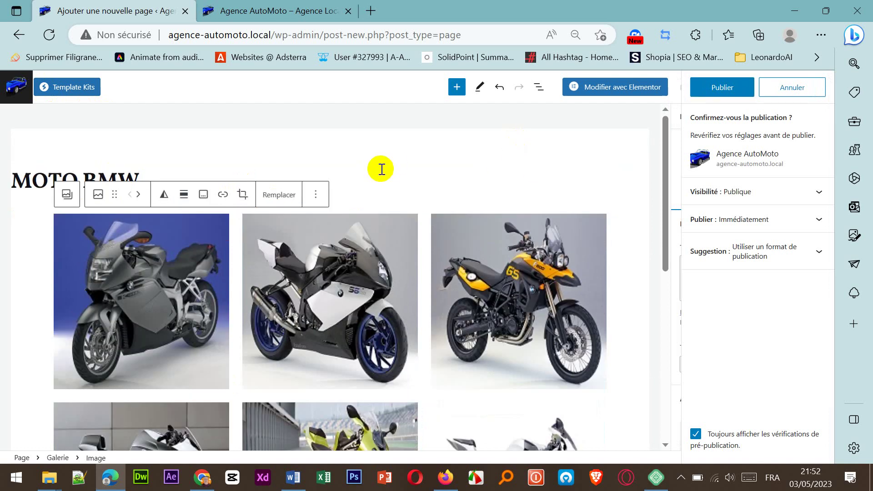
{"action": "scroll", "coordinate": [382, 168], "scroll_direction": "down", "scroll_amount": 3}
{"action": "left_click", "coordinate": [736, 89]}
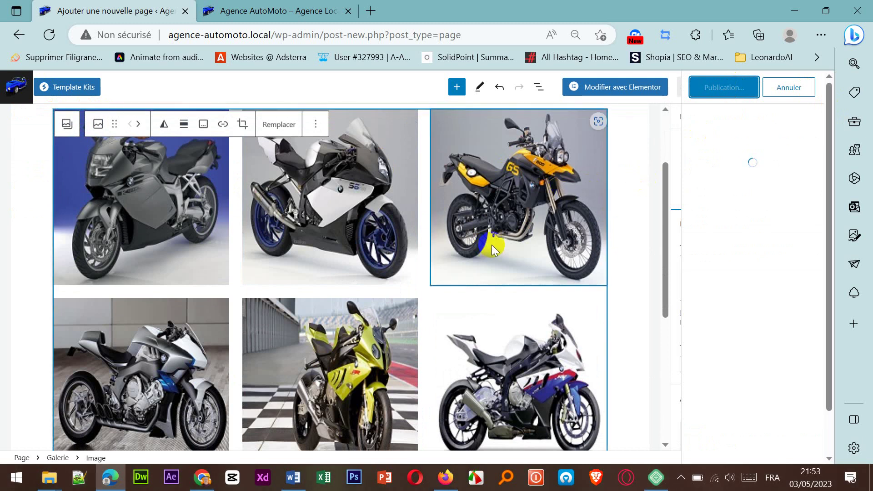
{"action": "scroll", "coordinate": [454, 227], "scroll_direction": "up", "scroll_amount": 2}
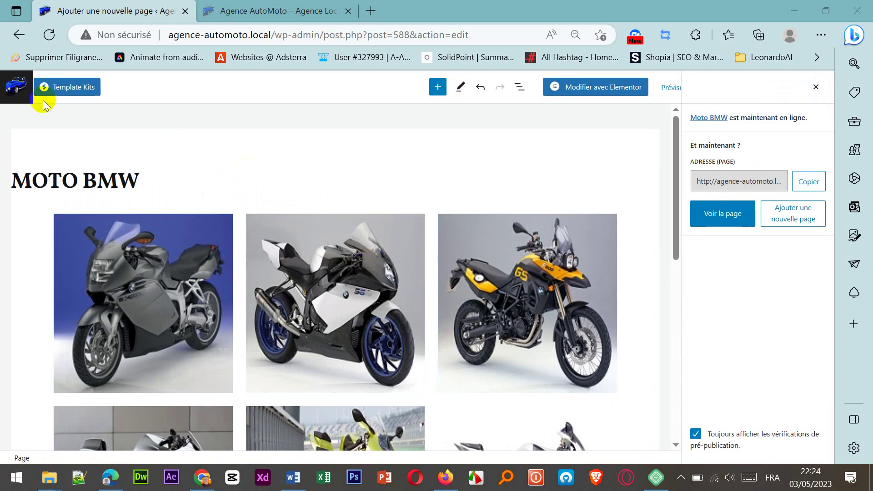
Step: Return to the Pages list and bring up the Motos image folder window
{"action": "left_click", "coordinate": [17, 94]}
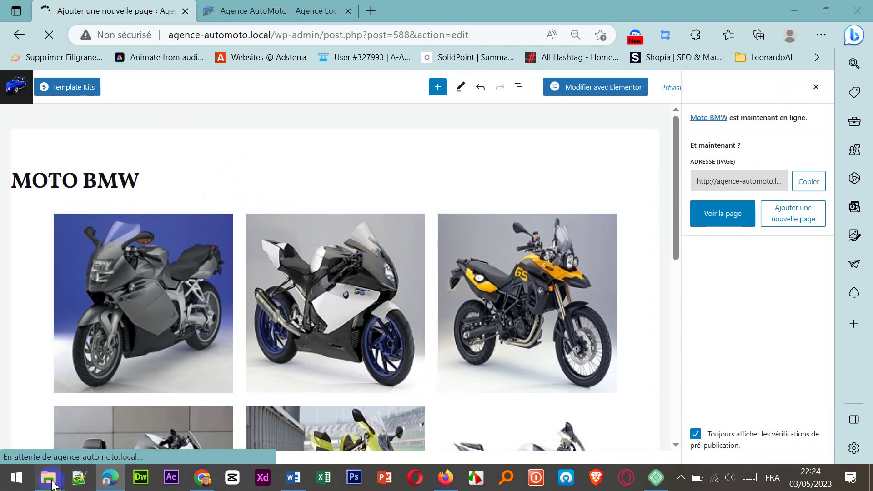
{"action": "mouse_move", "coordinate": [50, 480]}
{"action": "left_click", "coordinate": [359, 435]}
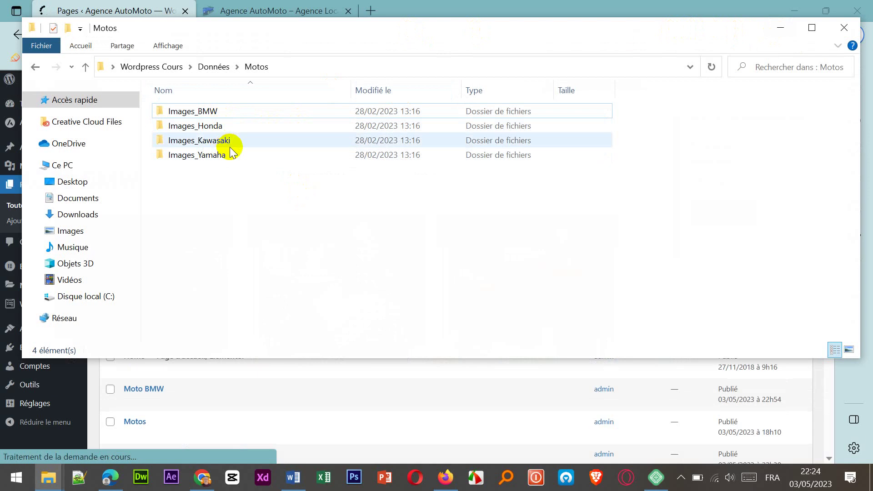
Step: Hide the Motos folder and start a new page titled 'MOTO HONDA'
{"action": "left_click", "coordinate": [780, 28]}
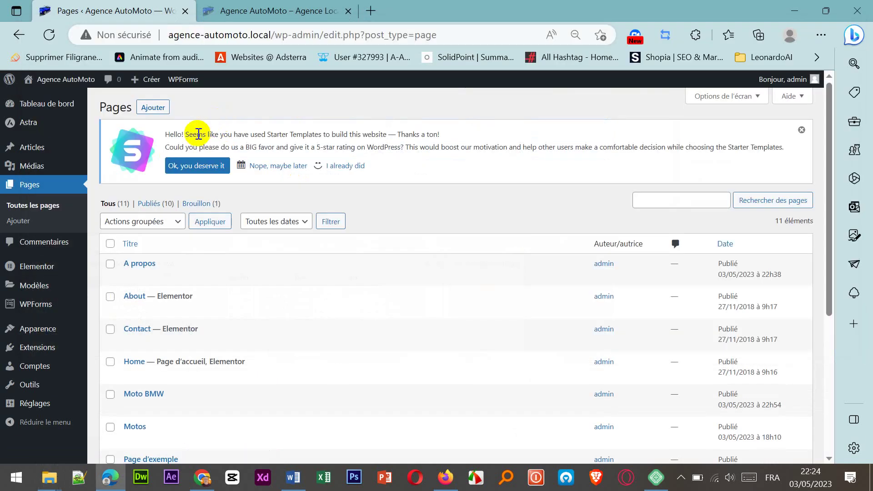
{"action": "left_click", "coordinate": [156, 109]}
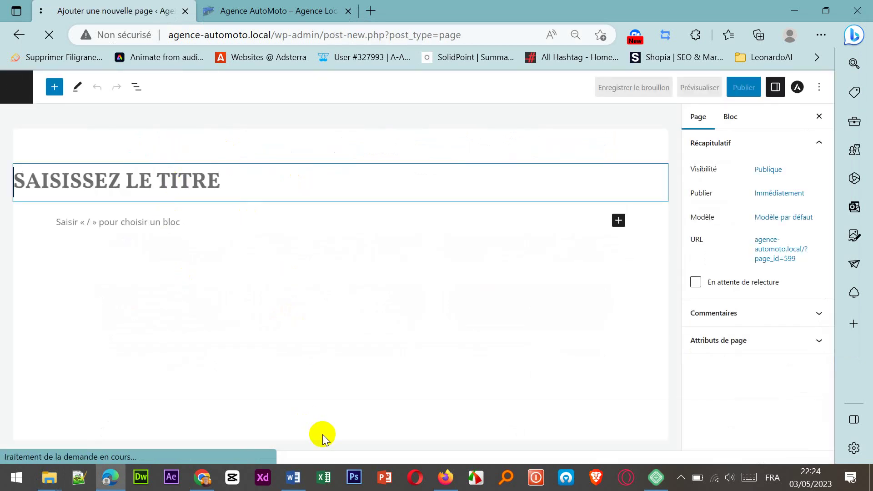
{"action": "type", "text": "MOTO "}
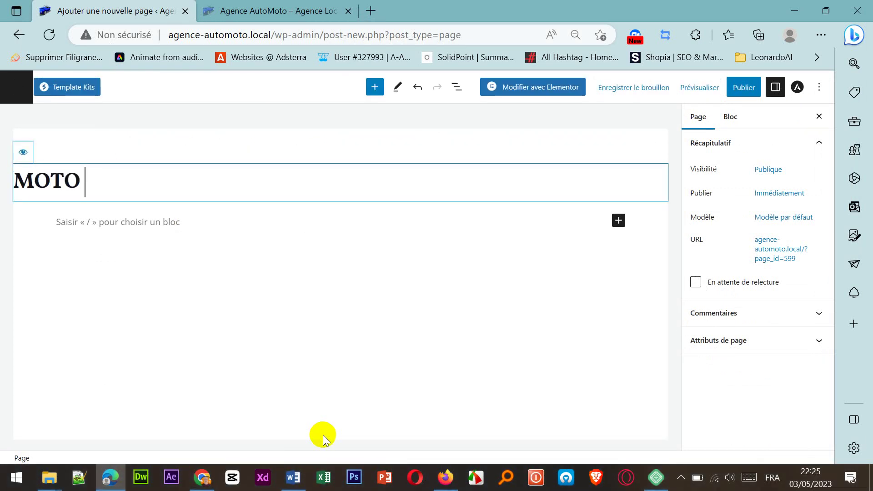
{"action": "type", "text": "HONDA"}
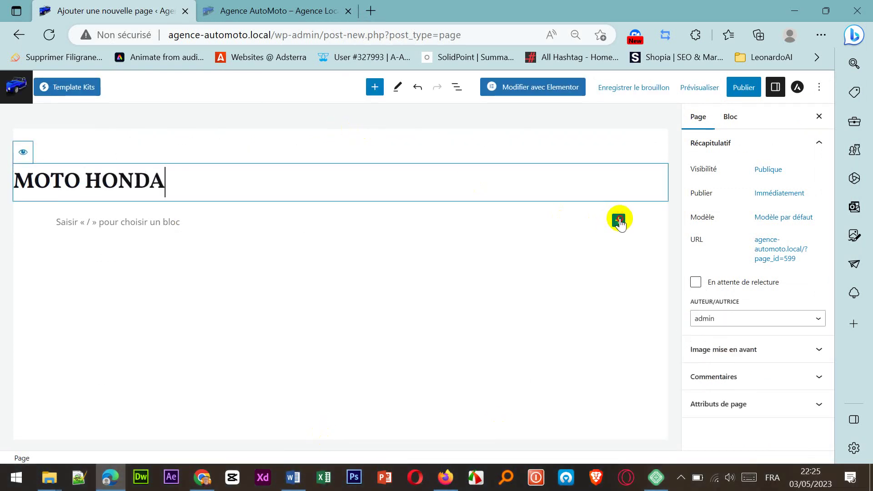
Step: Insert a Galerie block and choose to upload images from the computer
{"action": "left_click", "coordinate": [619, 221]}
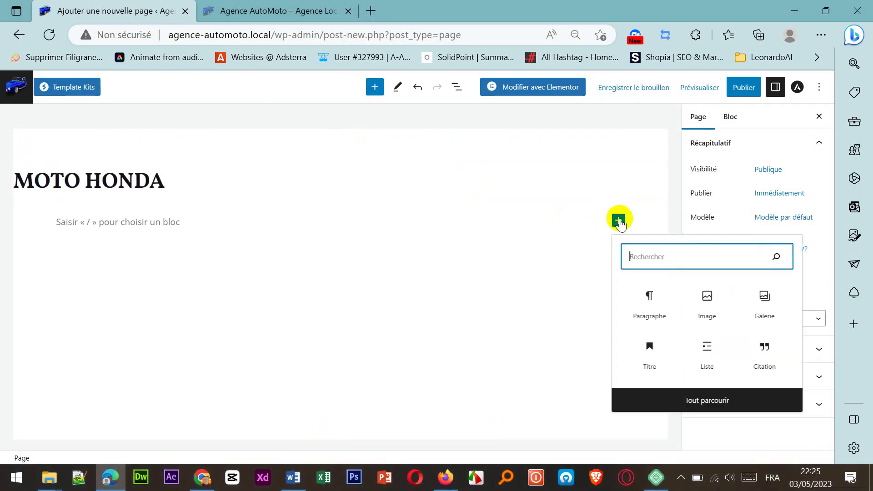
{"action": "left_click", "coordinate": [769, 318]}
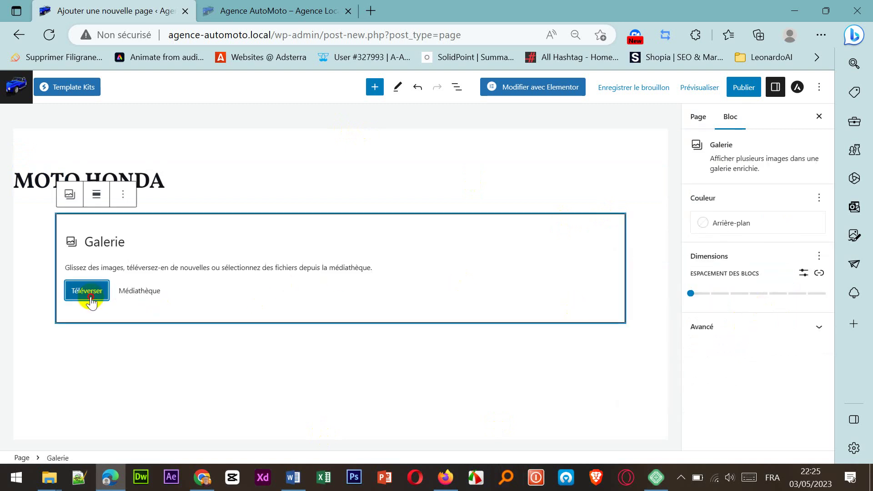
{"action": "left_click", "coordinate": [91, 296]}
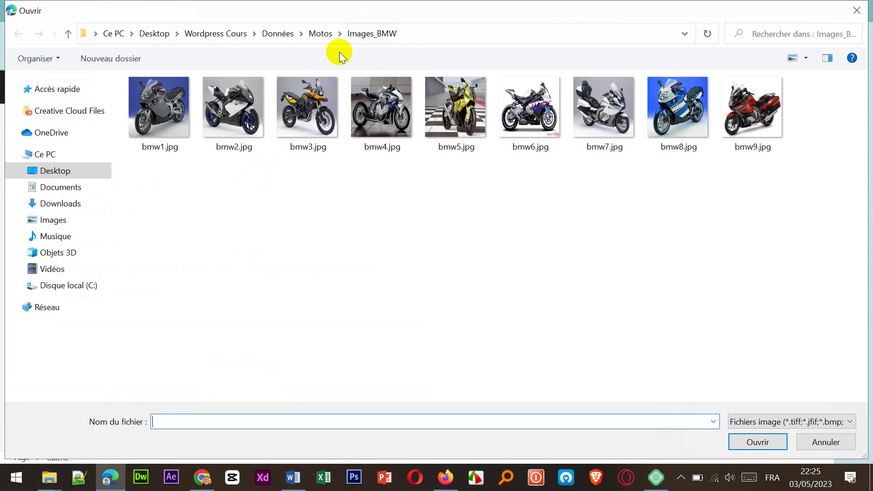
Step: Upload all six images from Motos > Images_Honda into the gallery
{"action": "left_click", "coordinate": [320, 34]}
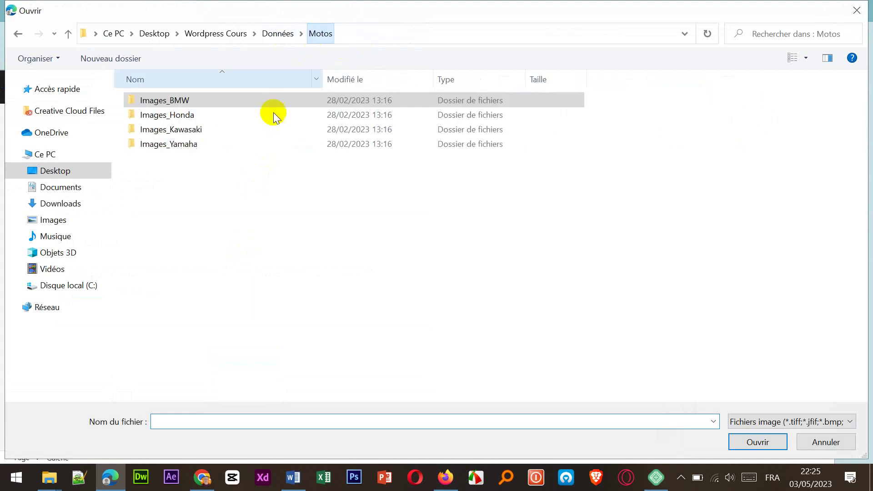
{"action": "left_click", "coordinate": [193, 118]}
{"action": "double_click", "coordinate": [193, 118]}
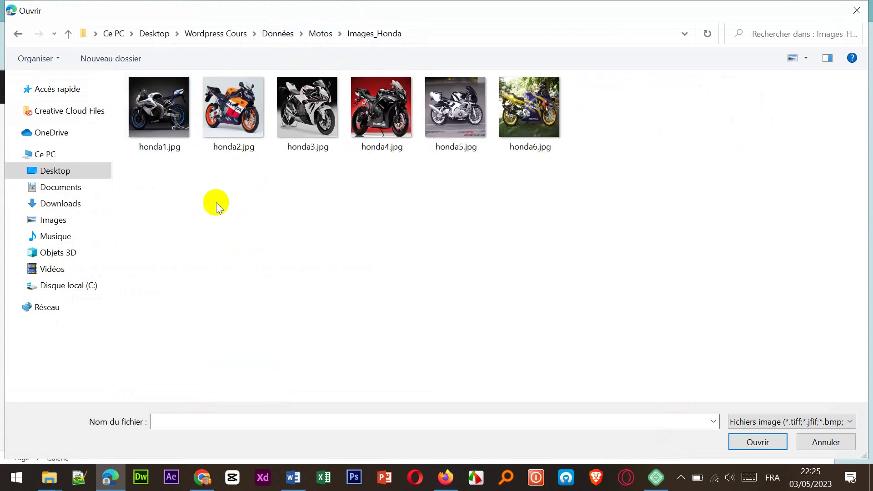
{"action": "left_click", "coordinate": [131, 132]}
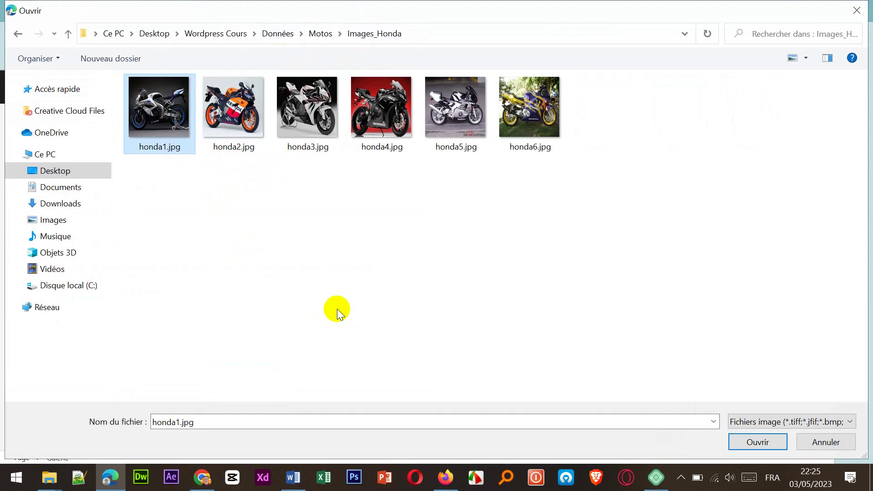
{"action": "key", "text": "ctrl+a"}
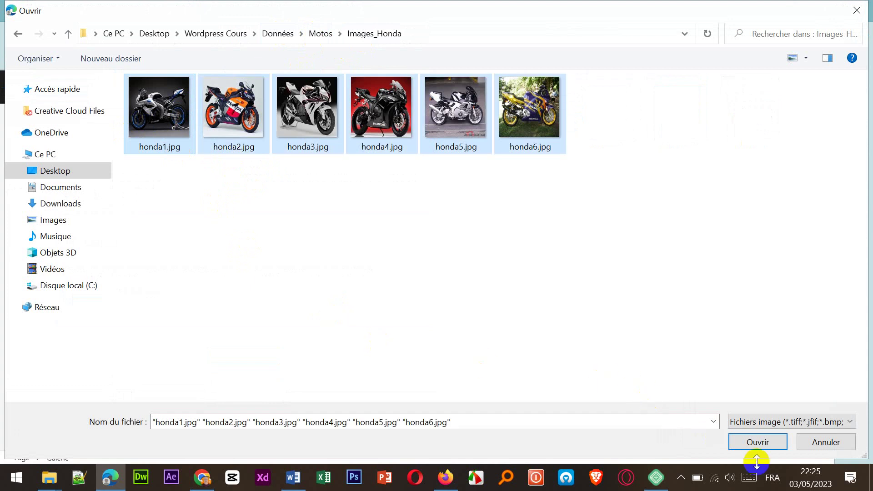
{"action": "left_click", "coordinate": [758, 442]}
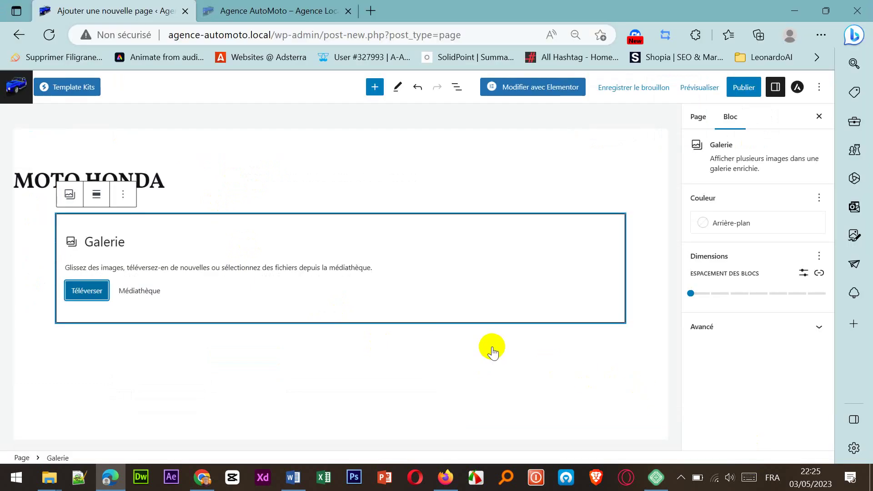
Step: Publish the MOTO HONDA page, confirming in the pre-publish panel
{"action": "scroll", "coordinate": [498, 345], "scroll_direction": "down", "scroll_amount": 2}
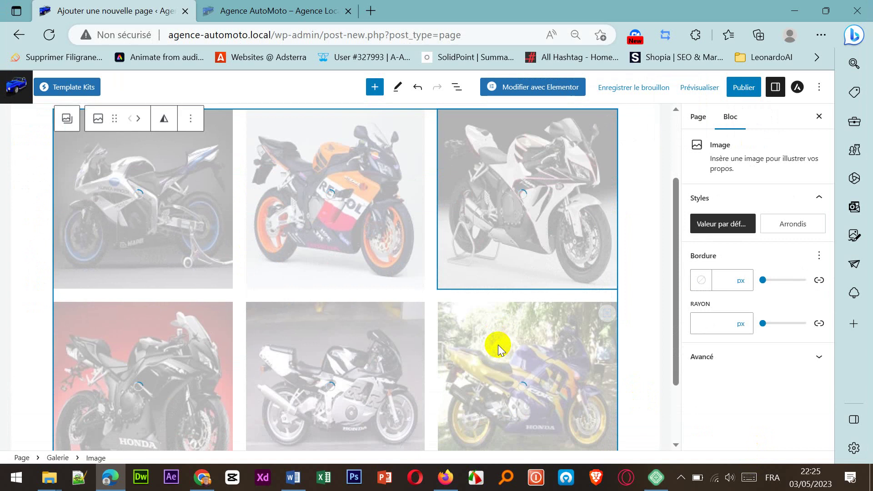
{"action": "scroll", "coordinate": [498, 345], "scroll_direction": "down", "scroll_amount": 2}
{"action": "scroll", "coordinate": [498, 345], "scroll_direction": "up", "scroll_amount": 4}
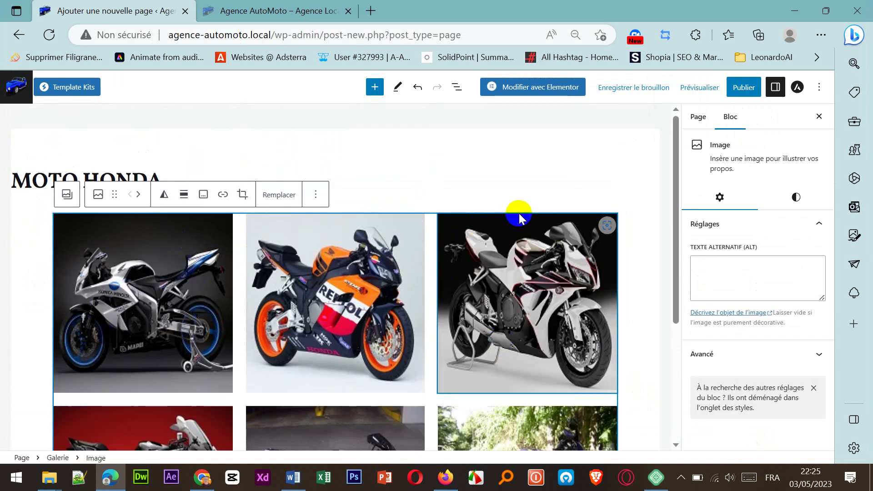
{"action": "scroll", "coordinate": [525, 219], "scroll_direction": "down", "scroll_amount": 4}
{"action": "scroll", "coordinate": [526, 219], "scroll_direction": "up", "scroll_amount": 4}
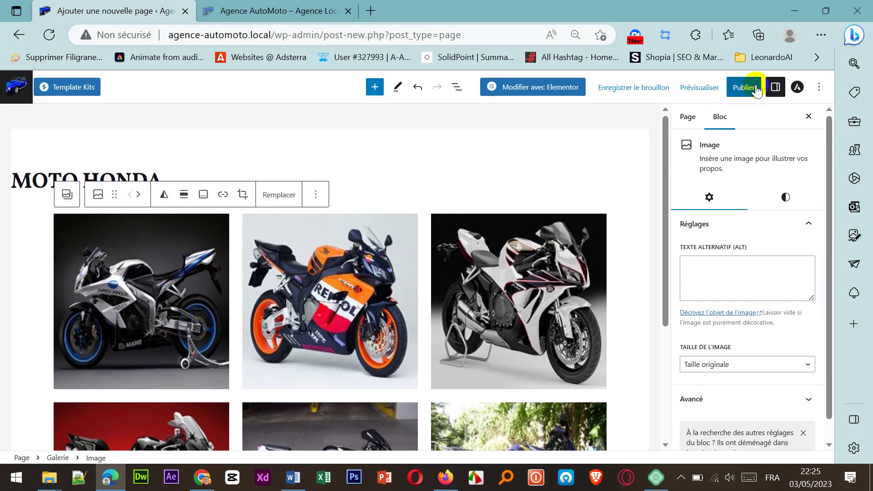
{"action": "left_click", "coordinate": [746, 88]}
{"action": "left_click", "coordinate": [730, 87]}
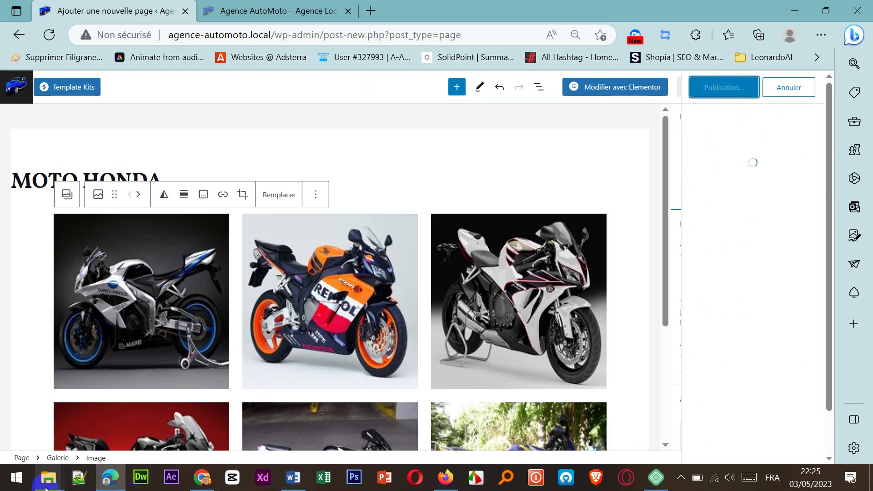
Step: Go back to the site's Pages list
{"action": "mouse_move", "coordinate": [47, 480]}
{"action": "mouse_move", "coordinate": [368, 442]}
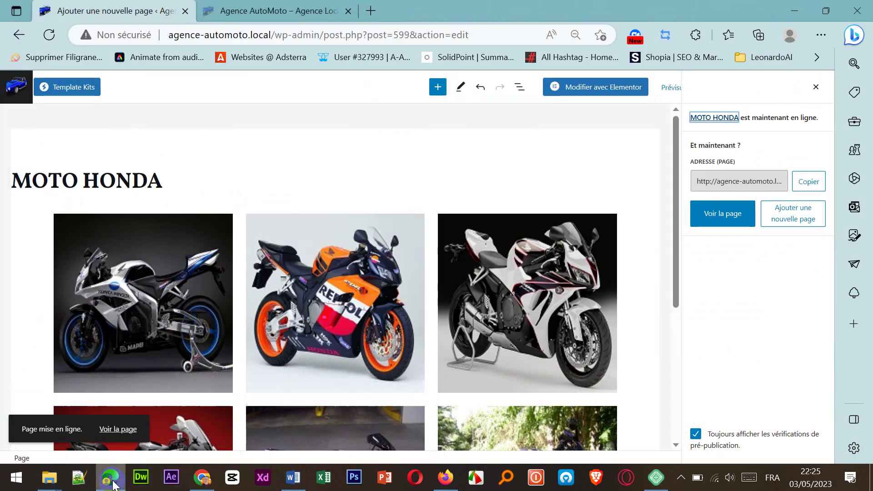
{"action": "left_click", "coordinate": [13, 93]}
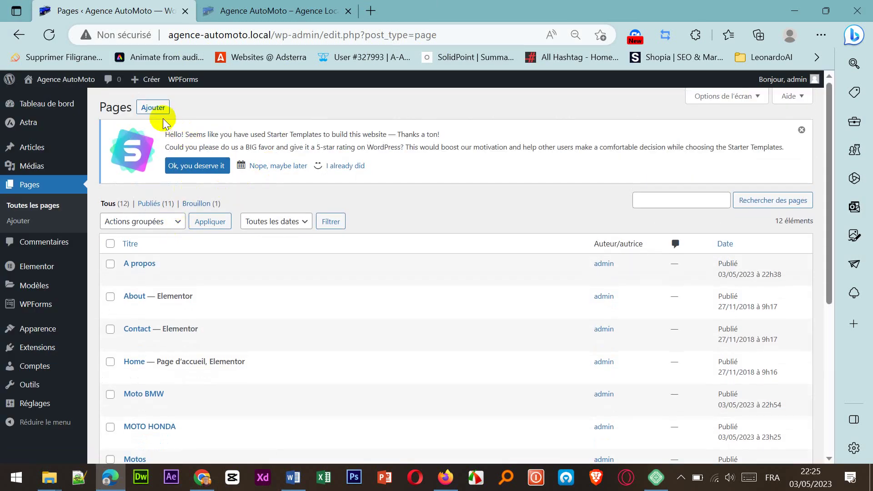
Step: Create a page titled 'MOTO KAWASAKI' with a Galerie block ready for computer upload
{"action": "left_click", "coordinate": [164, 111]}
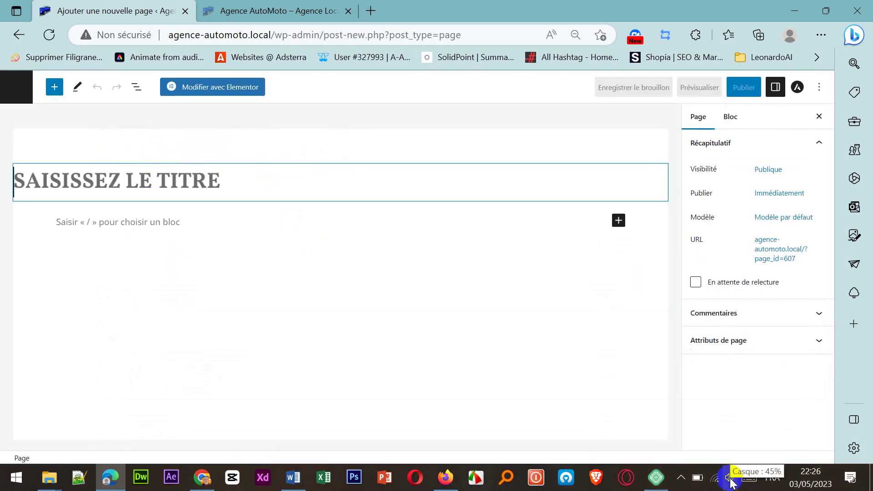
{"action": "type", "text": "MOTO"}
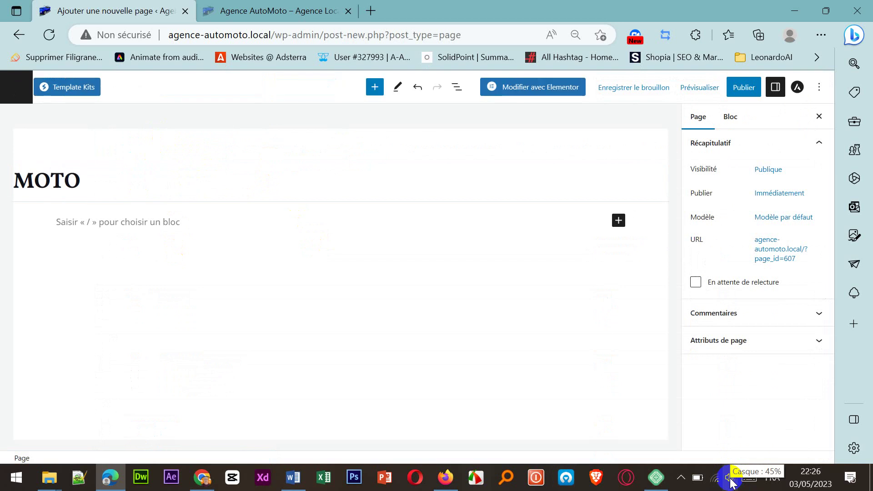
{"action": "type", "text": " KAWASAKI"}
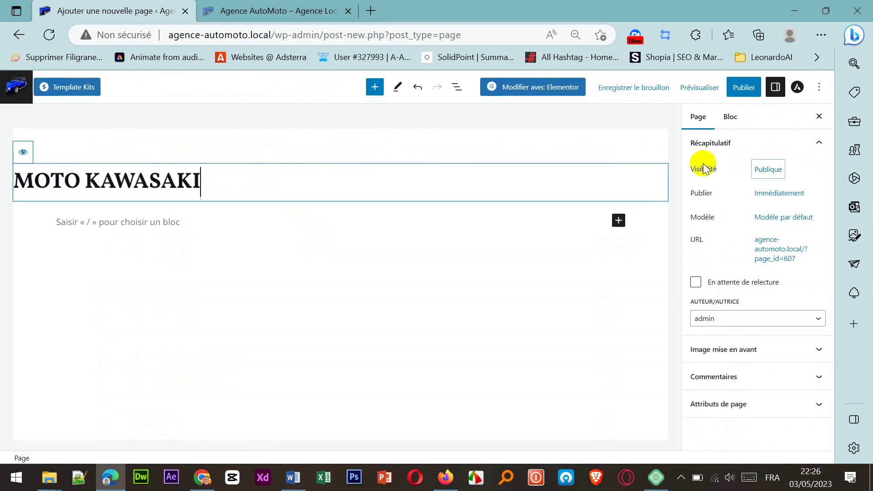
{"action": "left_click", "coordinate": [619, 227]}
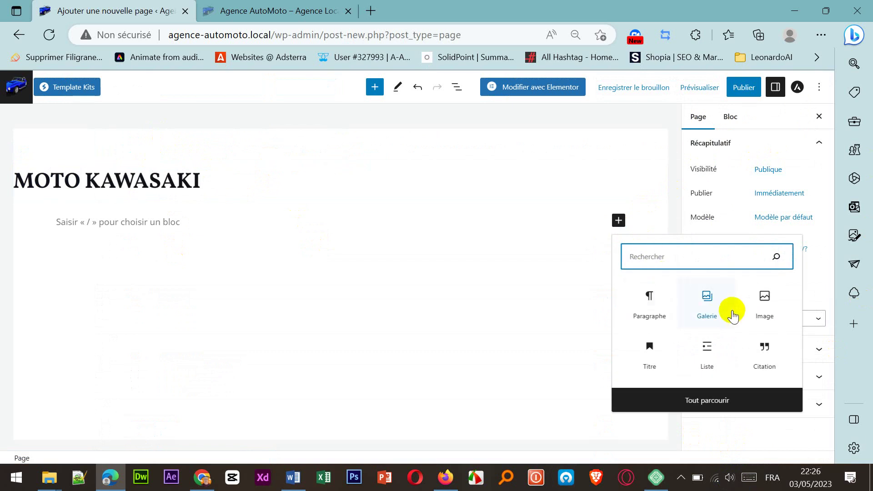
{"action": "left_click", "coordinate": [709, 304]}
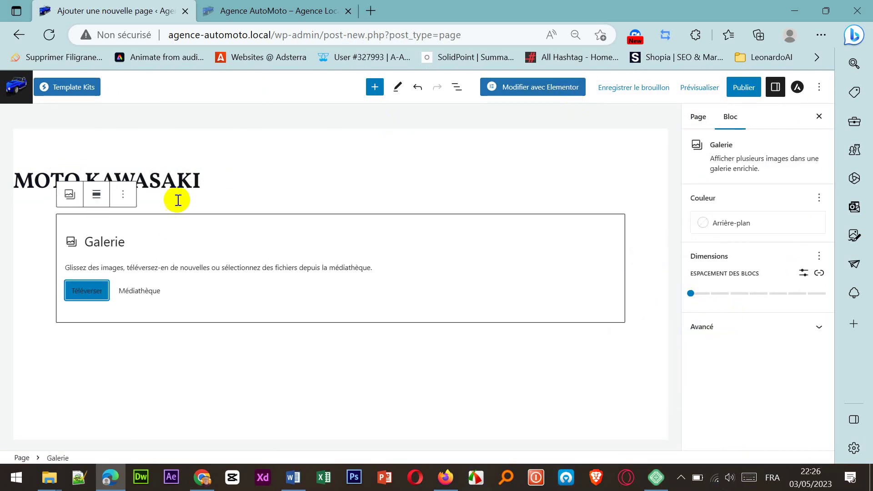
{"action": "left_click", "coordinate": [64, 283]}
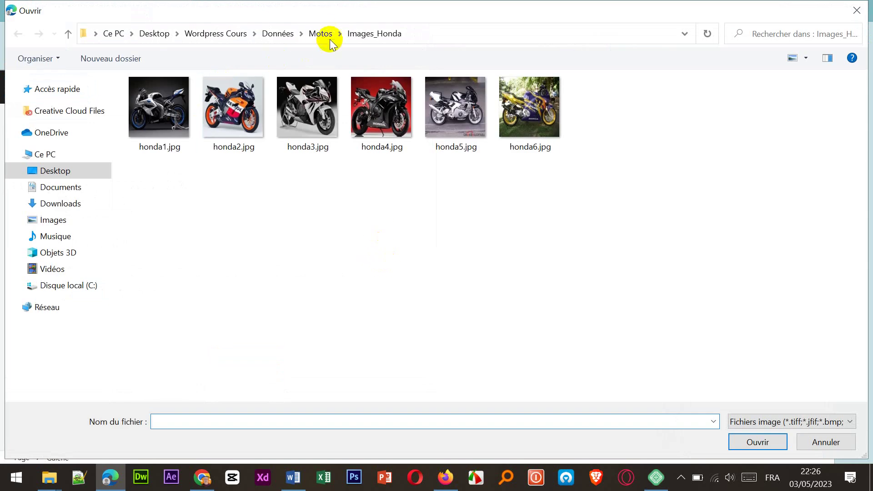
Step: Upload all six images from Motos > Images_Kawasaki into the gallery
{"action": "left_click", "coordinate": [321, 34]}
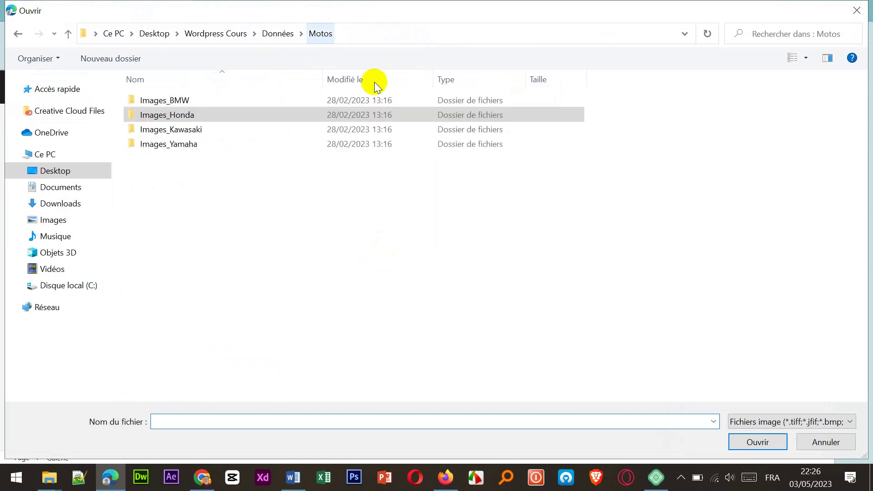
{"action": "left_click", "coordinate": [208, 129]}
{"action": "double_click", "coordinate": [208, 129]}
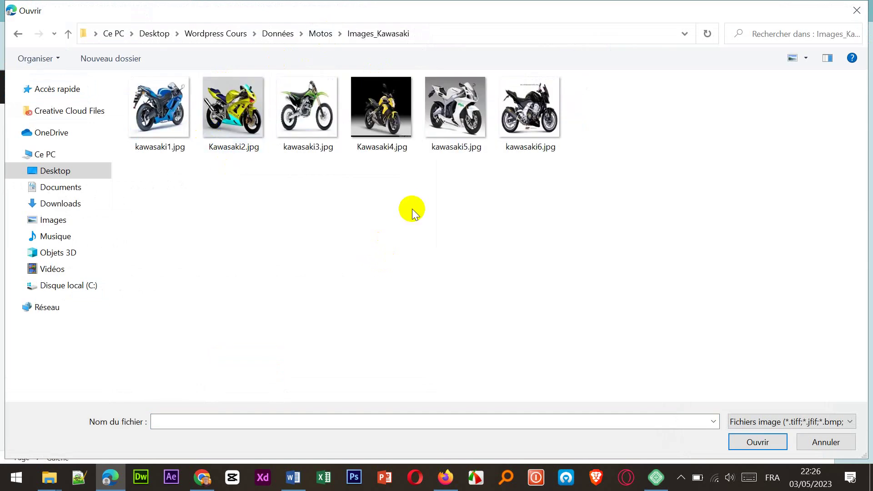
{"action": "key", "text": "ctrl+a"}
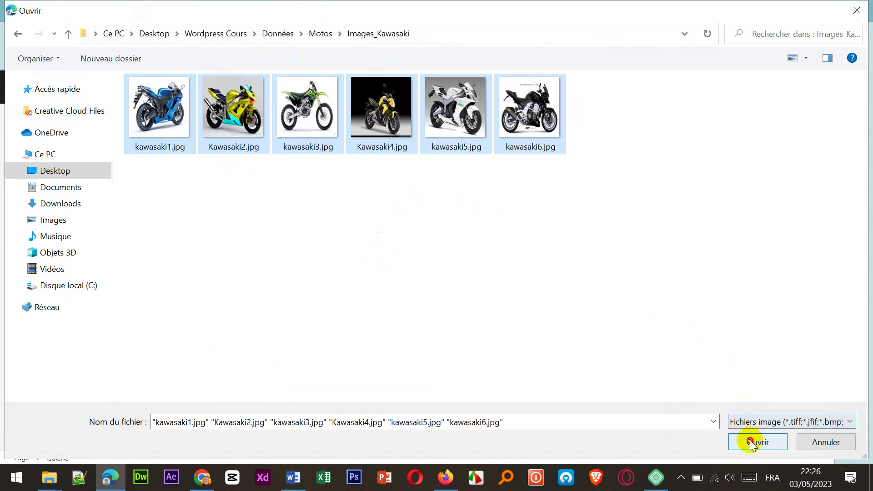
{"action": "left_click", "coordinate": [755, 442]}
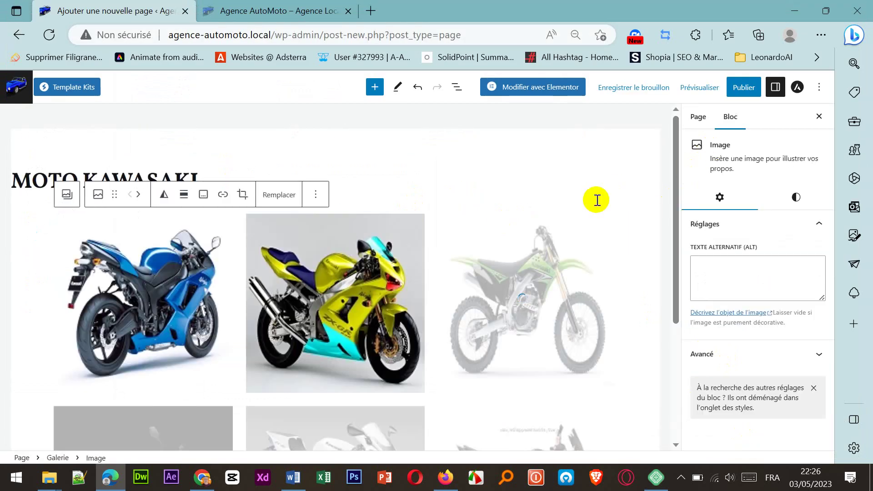
Step: Publish the MOTO KAWASAKI page, confirming in the pre-publish panel
{"action": "scroll", "coordinate": [432, 315], "scroll_direction": "down", "scroll_amount": 4}
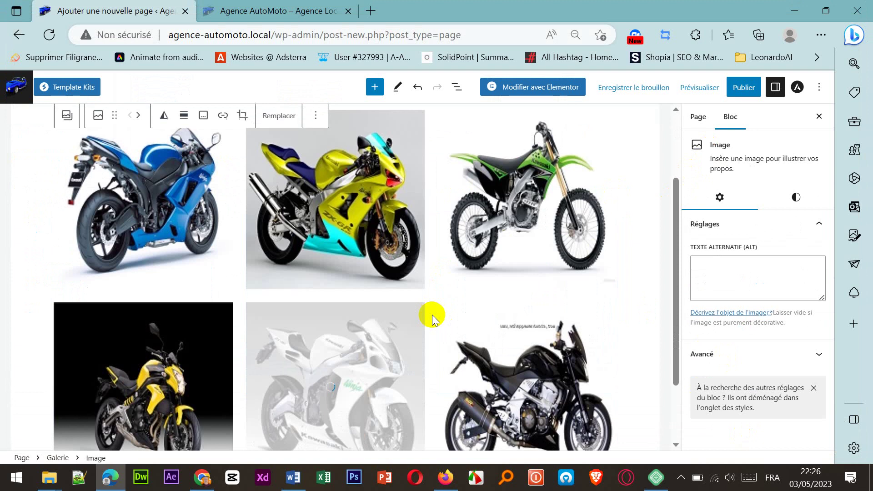
{"action": "scroll", "coordinate": [433, 315], "scroll_direction": "up", "scroll_amount": 3}
{"action": "scroll", "coordinate": [433, 315], "scroll_direction": "down", "scroll_amount": 3}
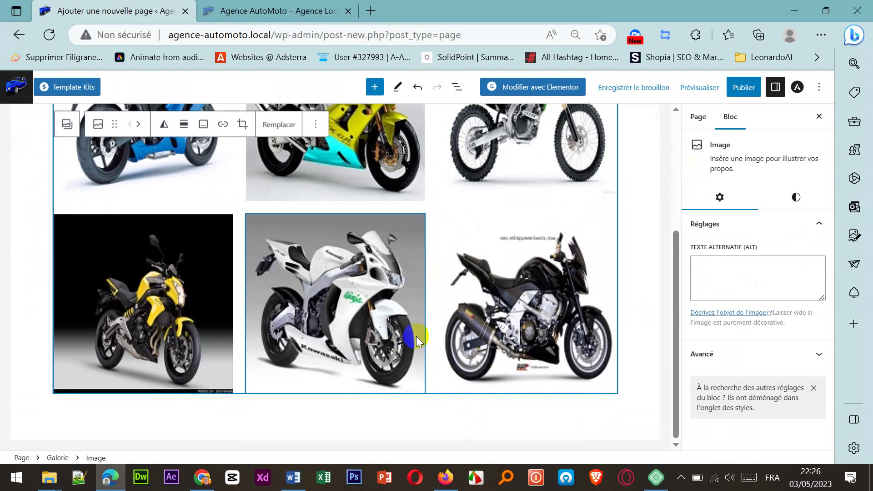
{"action": "scroll", "coordinate": [500, 301], "scroll_direction": "up", "scroll_amount": 5}
{"action": "left_click", "coordinate": [740, 89]}
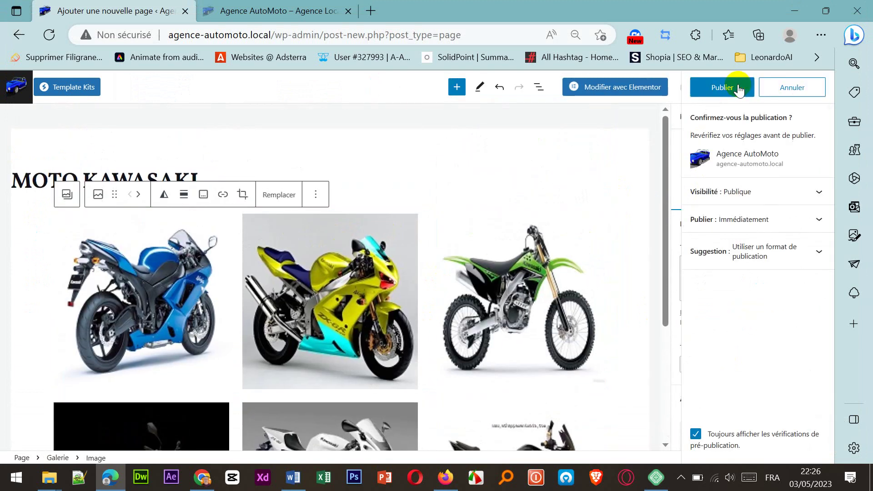
{"action": "left_click", "coordinate": [736, 86]}
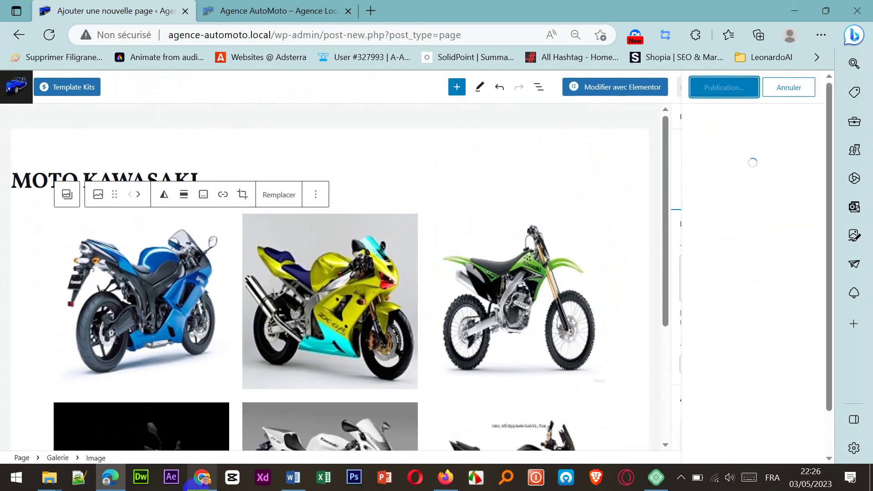
Step: Minimize the Motos folder window and go to the list of all pages
{"action": "mouse_move", "coordinate": [48, 477]}
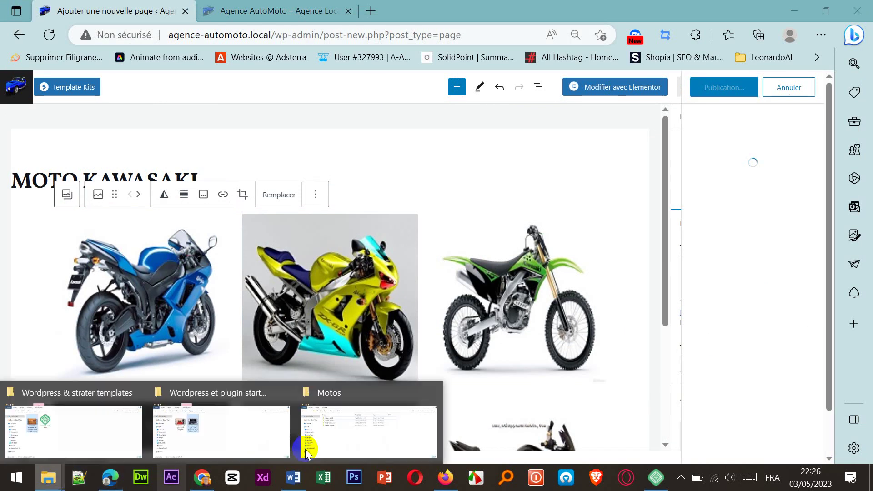
{"action": "left_click", "coordinate": [339, 445]}
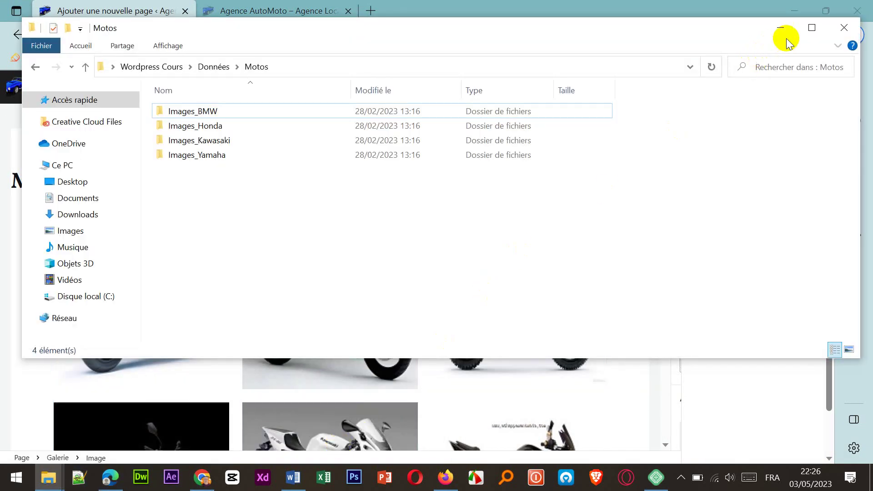
{"action": "left_click", "coordinate": [781, 28]}
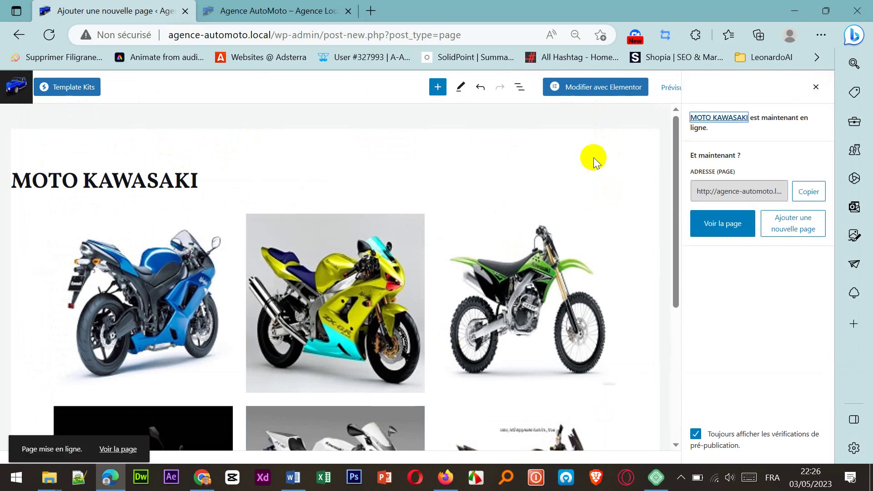
{"action": "left_click", "coordinate": [12, 90]}
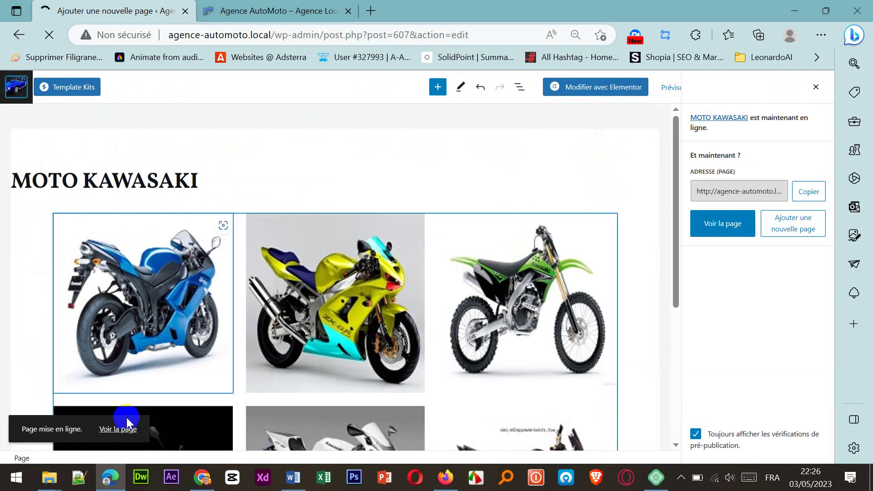
Step: Bring the Motos folder window forward and minimize it to reveal the Pages list
{"action": "mouse_move", "coordinate": [50, 478]}
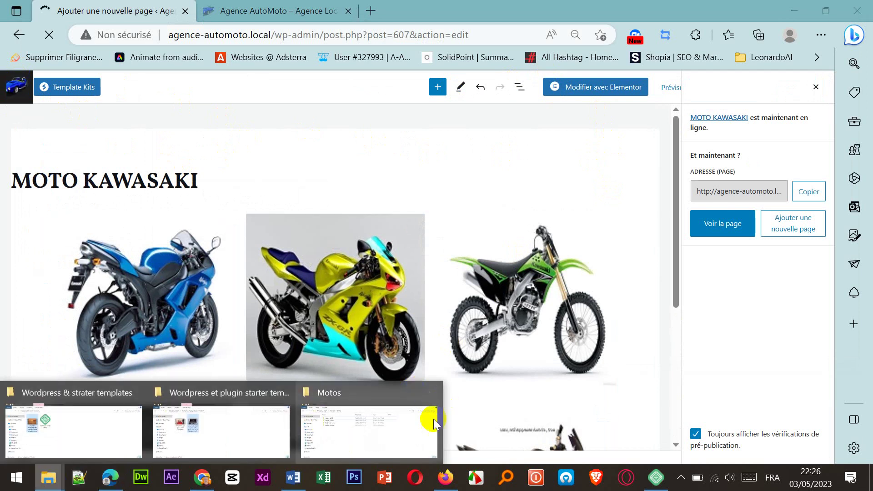
{"action": "left_click", "coordinate": [393, 425]}
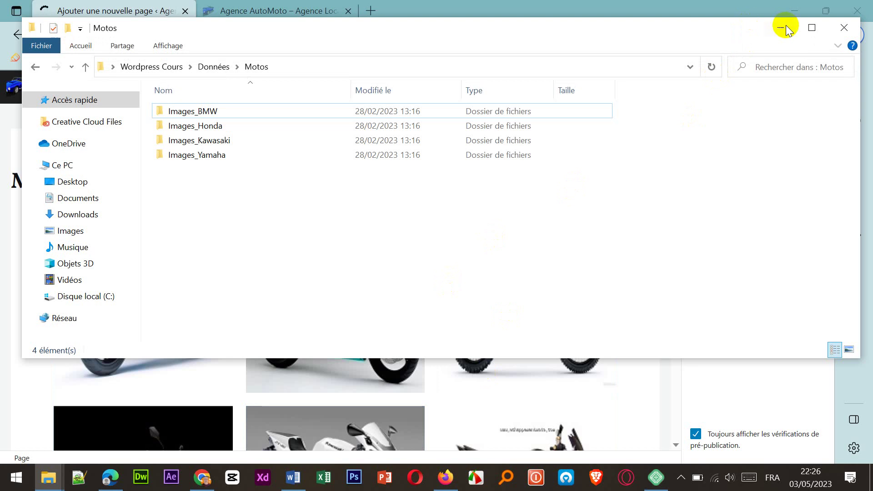
{"action": "left_click", "coordinate": [786, 27]}
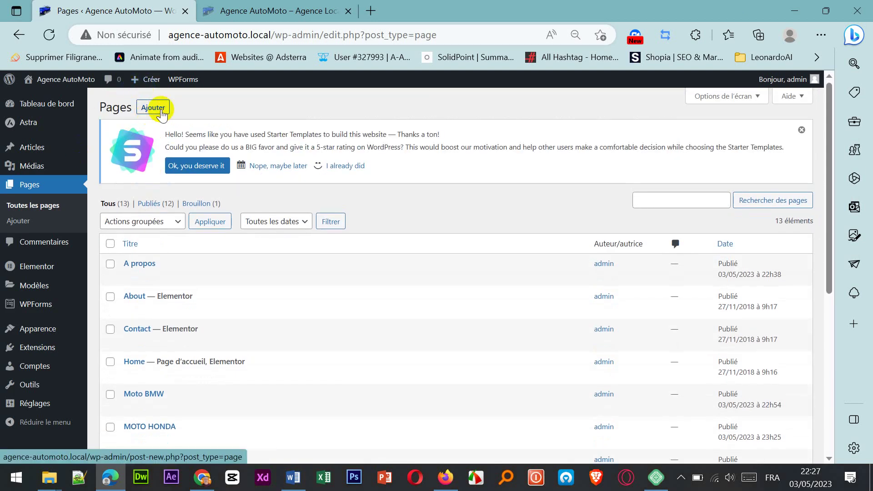
Step: Create a new page titled 'MOTO YAMAHA' and insert a Galerie block
{"action": "left_click", "coordinate": [160, 113]}
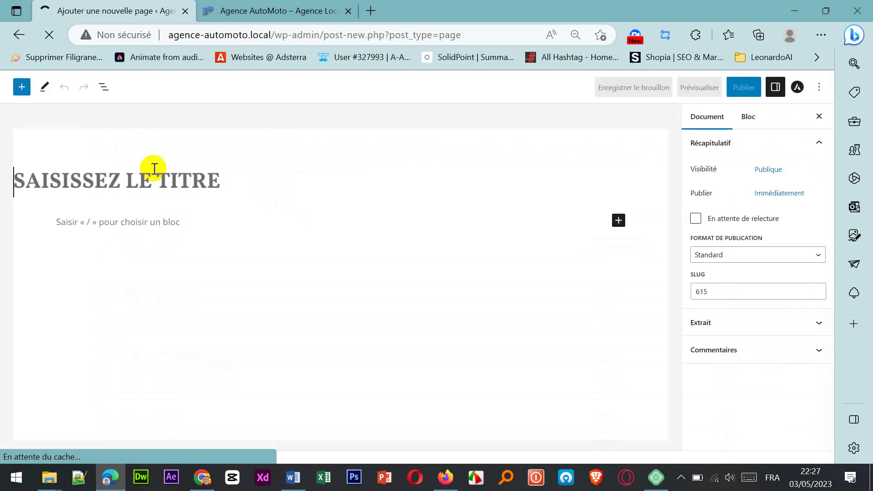
{"action": "type", "text": "M"}
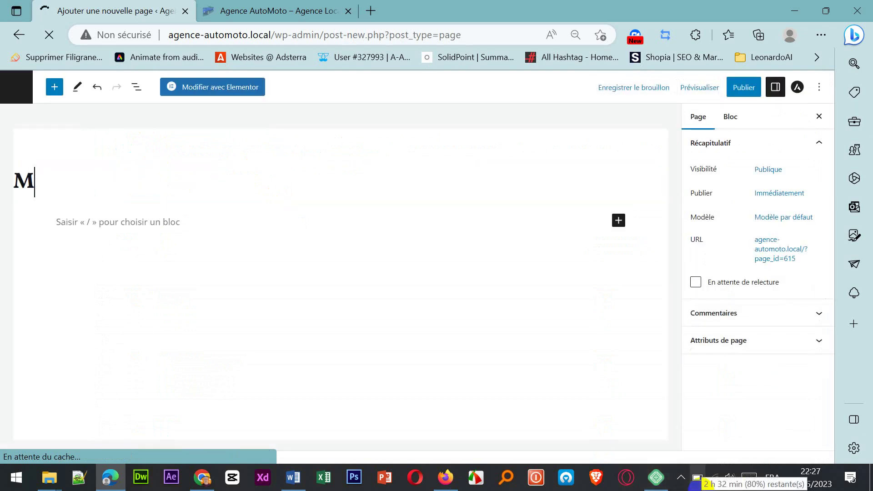
{"action": "type", "text": "OTO"}
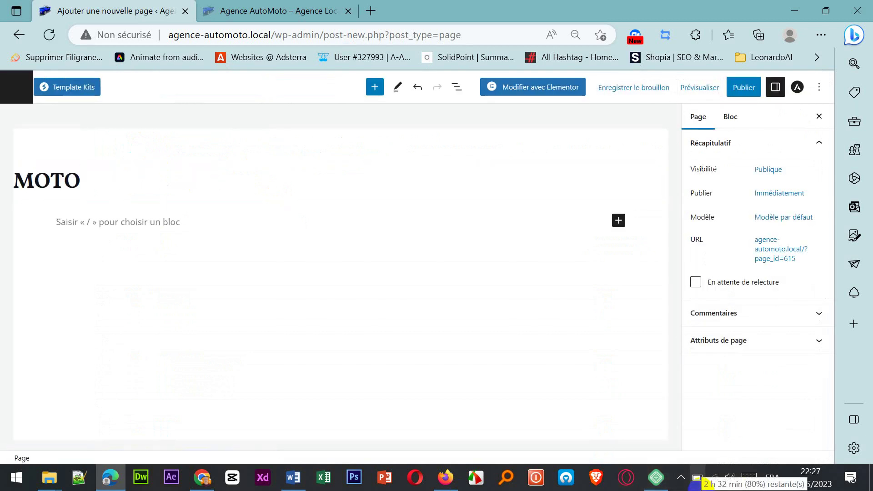
{"action": "type", "text": " YAMAHA"}
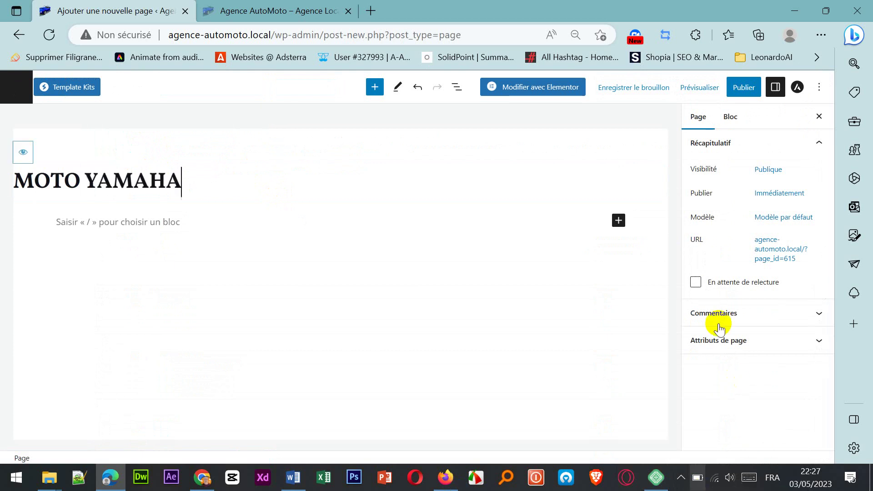
{"action": "left_click", "coordinate": [618, 222]}
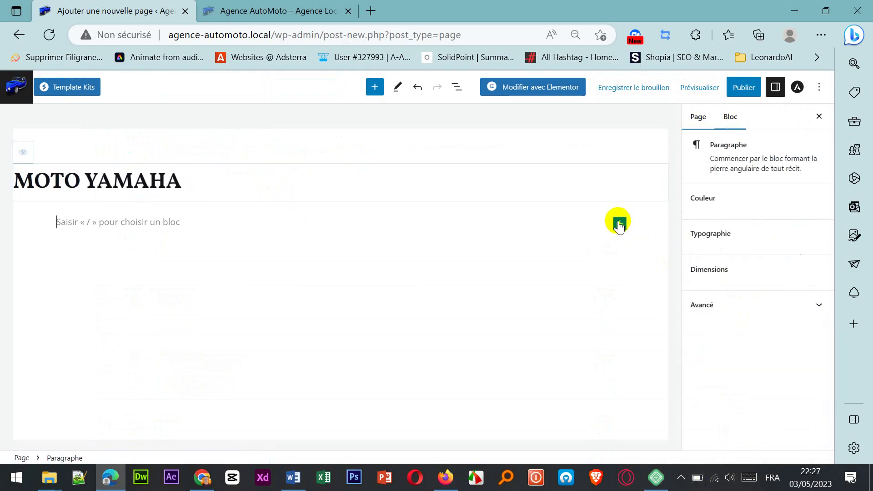
{"action": "left_click", "coordinate": [619, 222]}
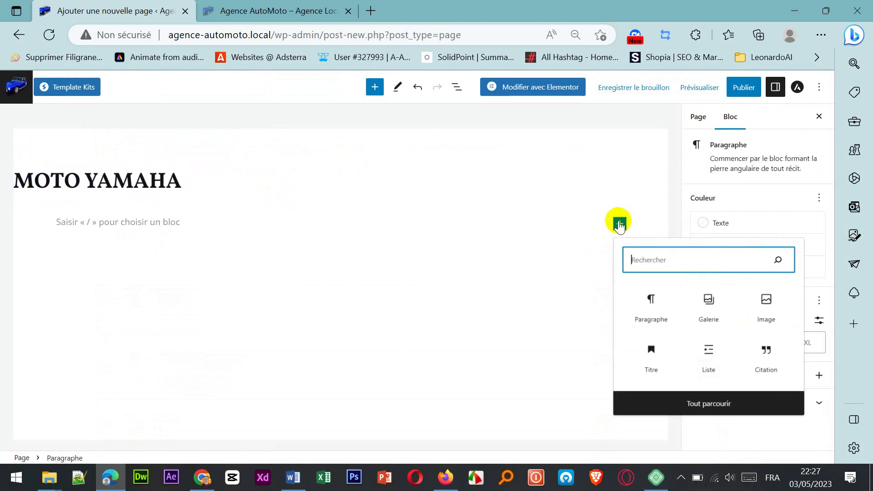
{"action": "left_click", "coordinate": [720, 310]}
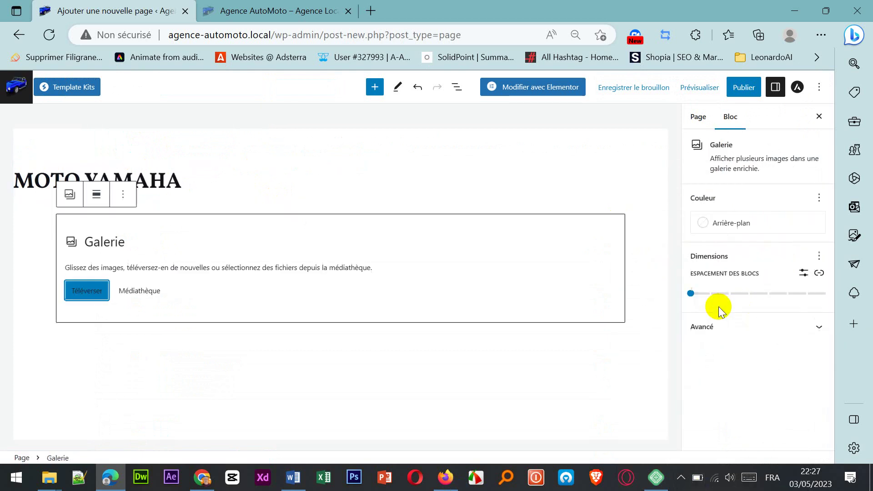
Step: Upload all six images from Motos > Images_Yamaha into the gallery
{"action": "left_click", "coordinate": [89, 286]}
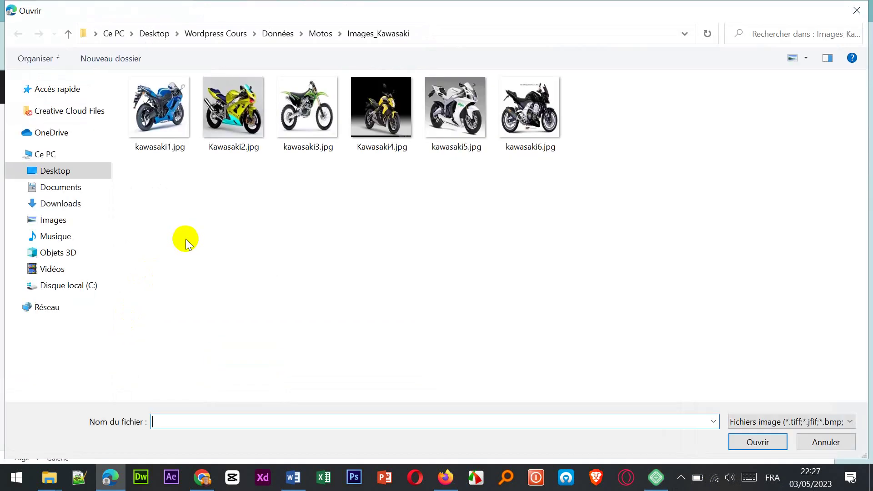
{"action": "left_click", "coordinate": [321, 33]}
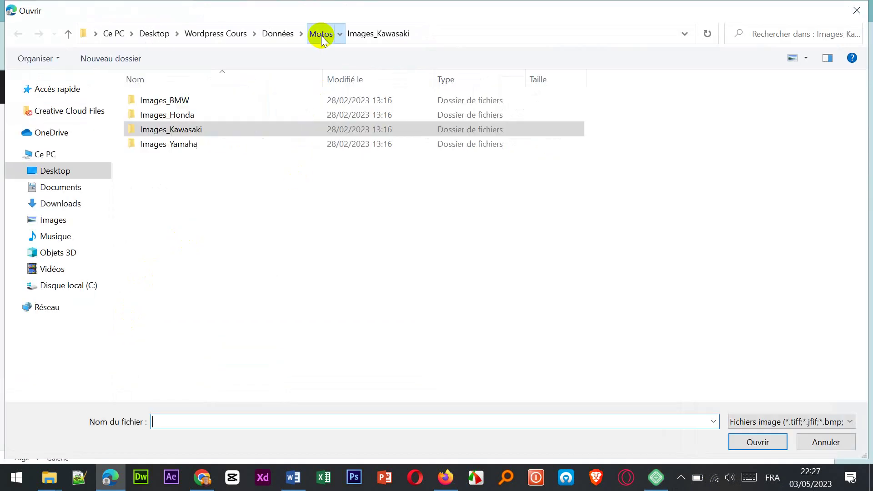
{"action": "double_click", "coordinate": [152, 145]}
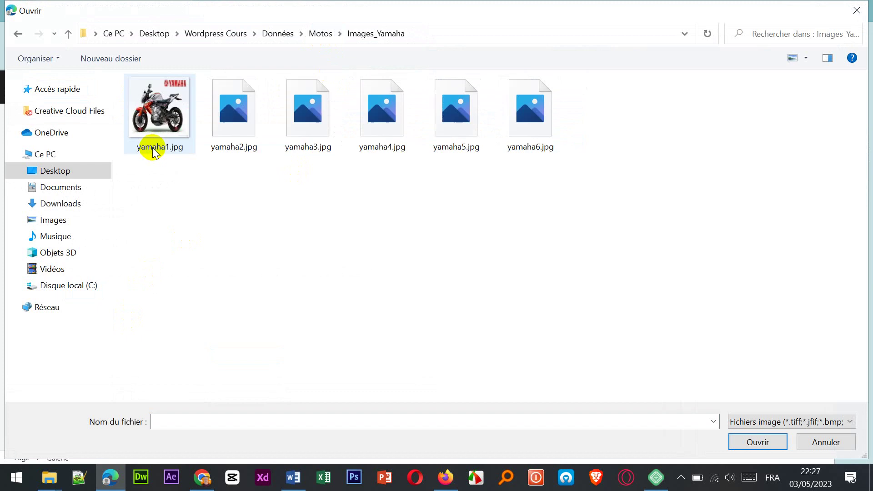
{"action": "left_click", "coordinate": [144, 128]}
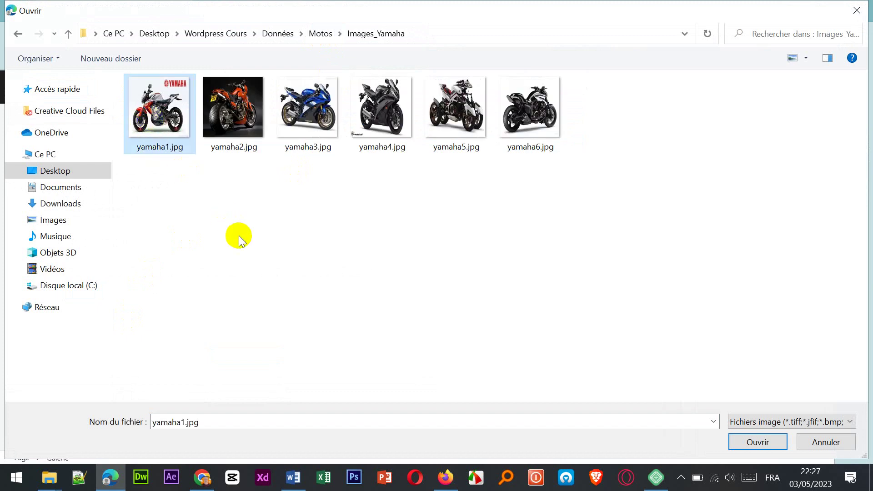
{"action": "key", "text": "ctrl+a"}
{"action": "left_click", "coordinate": [770, 446]}
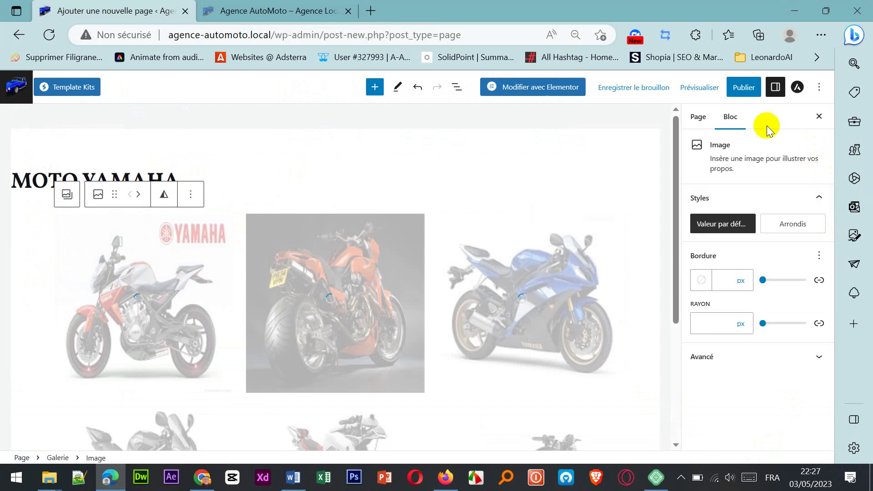
Step: Publish the MOTO YAMAHA page and view the live Agence AutoMoto site
{"action": "left_click", "coordinate": [744, 91]}
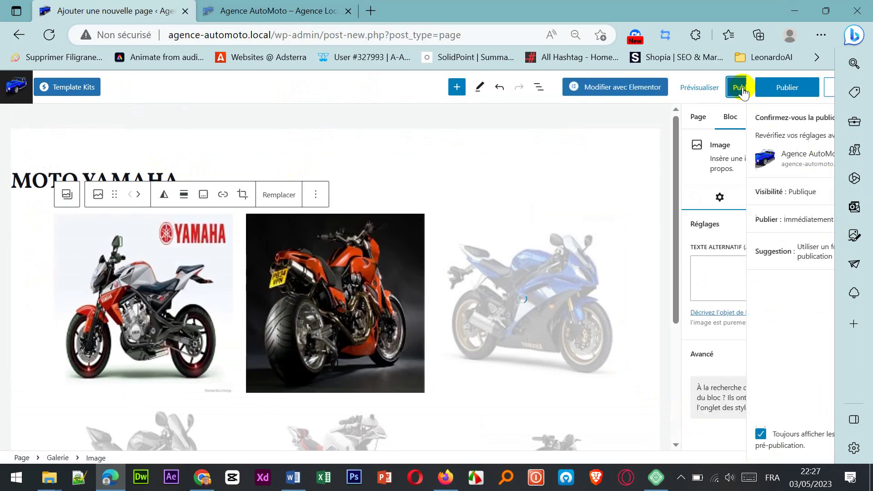
{"action": "left_click", "coordinate": [739, 87]}
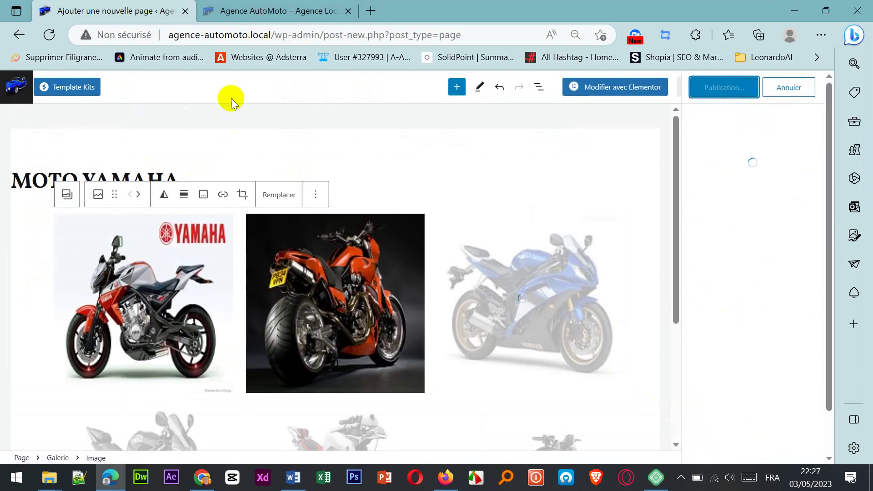
{"action": "left_click", "coordinate": [269, 12]}
Step: Compare the live site with the editor, ending back in the MOTO YAMAHA page editor
{"action": "left_click", "coordinate": [109, 8]}
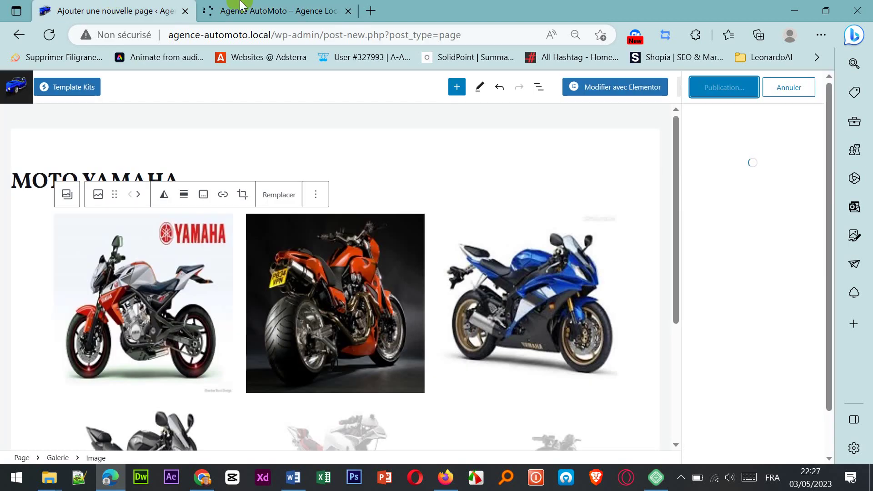
{"action": "left_click", "coordinate": [249, 10]}
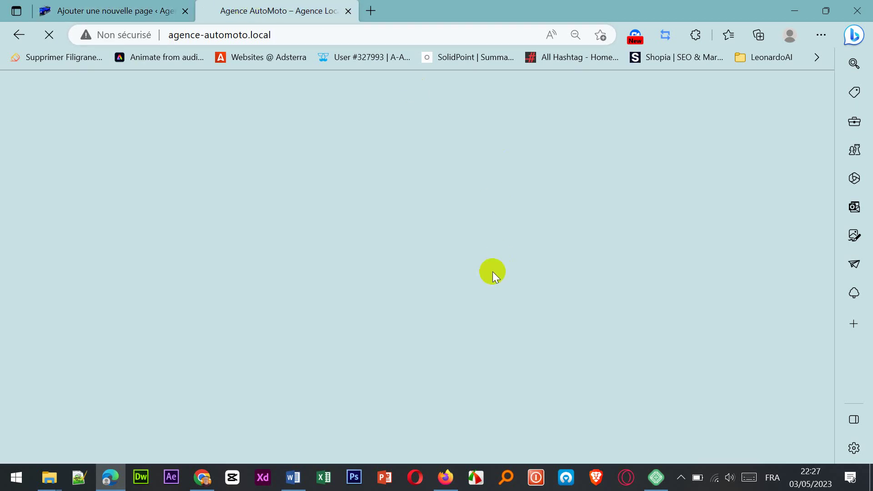
{"action": "left_click", "coordinate": [92, 9]}
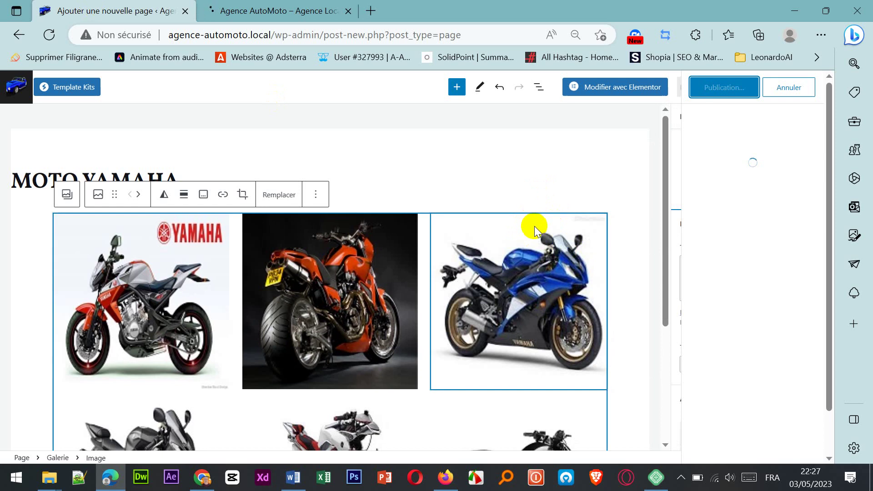
{"action": "left_click", "coordinate": [298, 10]}
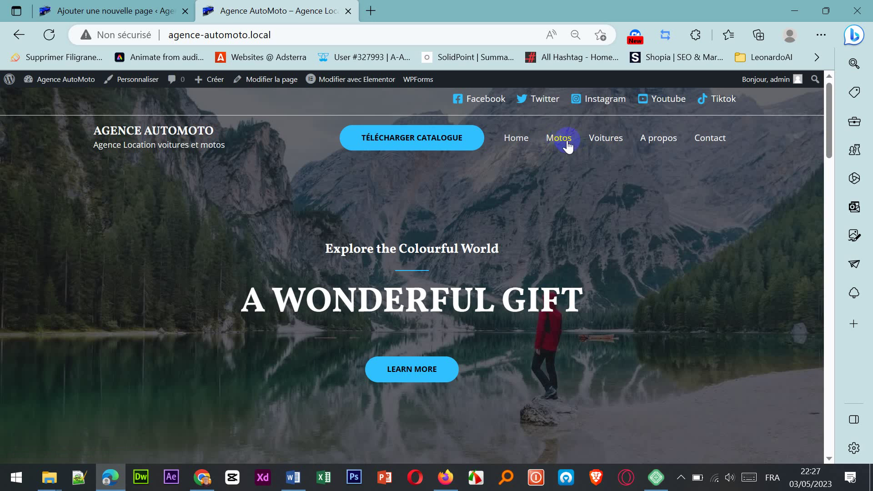
{"action": "left_click", "coordinate": [129, 11]}
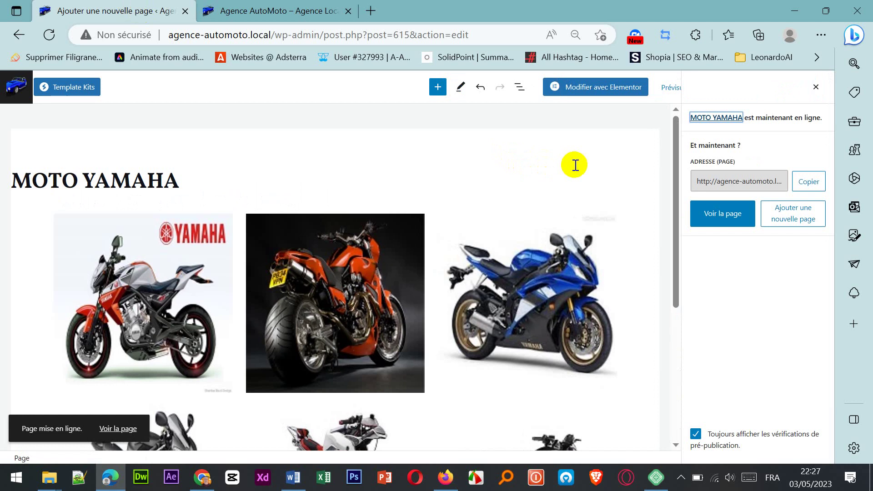
Step: Stay on the page, save MOTO YAMAHA with Mettre à jour, then go to the Pages list
{"action": "left_click", "coordinate": [15, 91]}
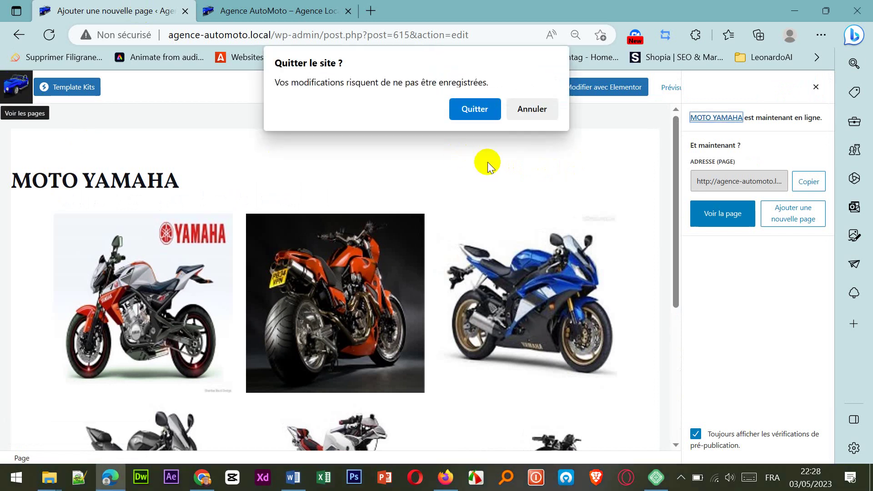
{"action": "left_click", "coordinate": [532, 110]}
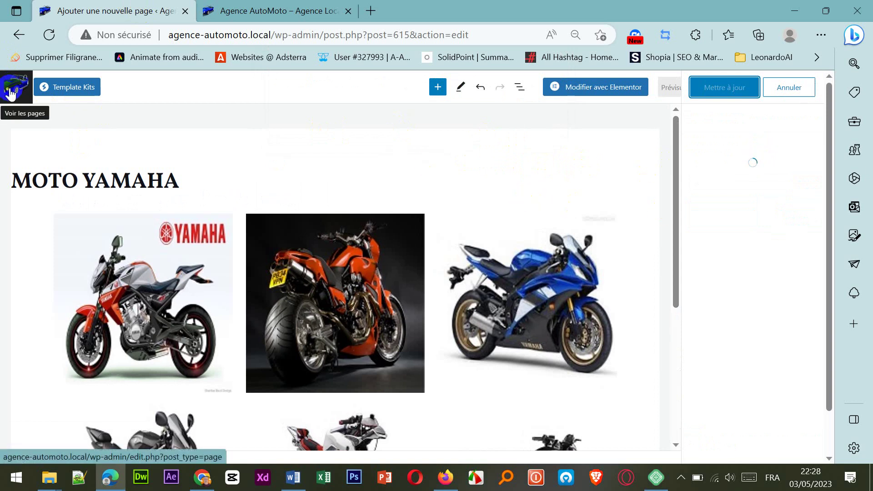
{"action": "left_click", "coordinate": [11, 94]}
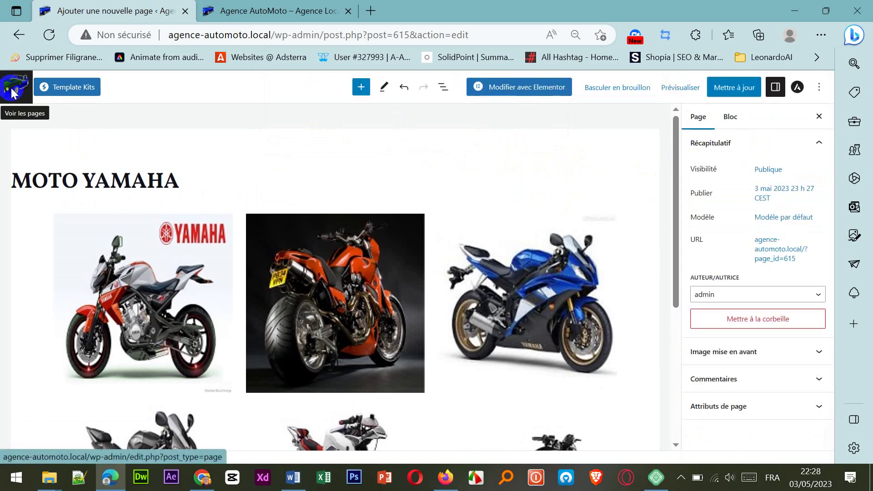
{"action": "left_click", "coordinate": [549, 141]}
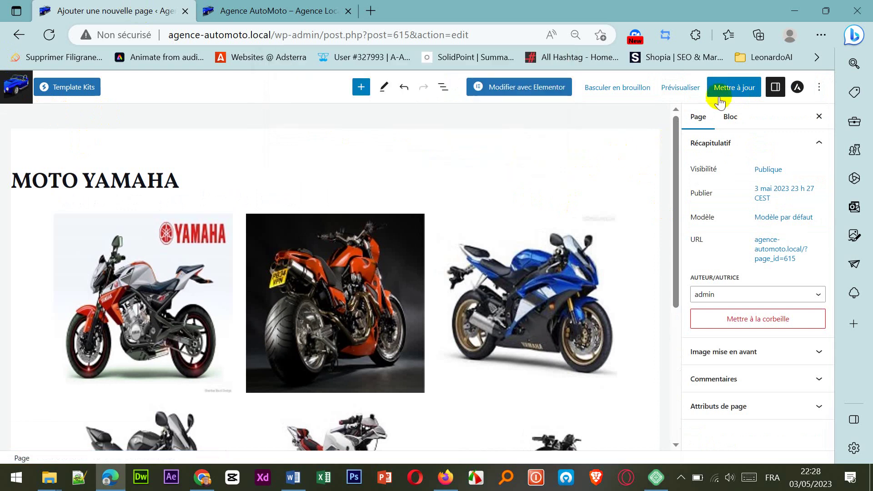
{"action": "left_click", "coordinate": [734, 88]}
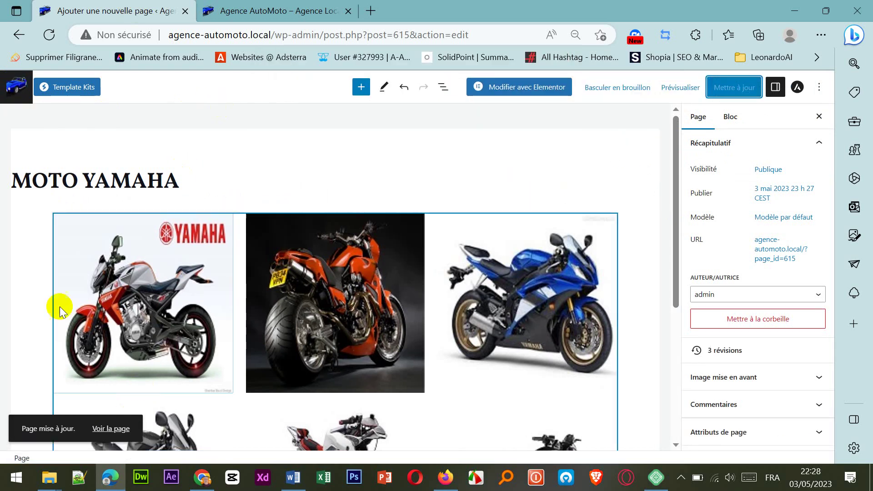
{"action": "left_click", "coordinate": [22, 93]}
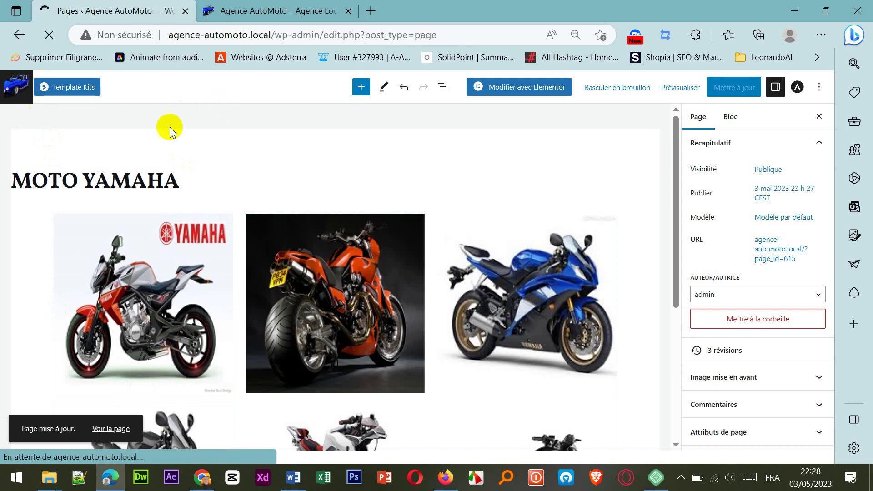
Step: Open Apparence > Menus to reach the structure with Home, Motos, Voitures, A propos, Contact
{"action": "scroll", "coordinate": [212, 290], "scroll_direction": "down", "scroll_amount": 4}
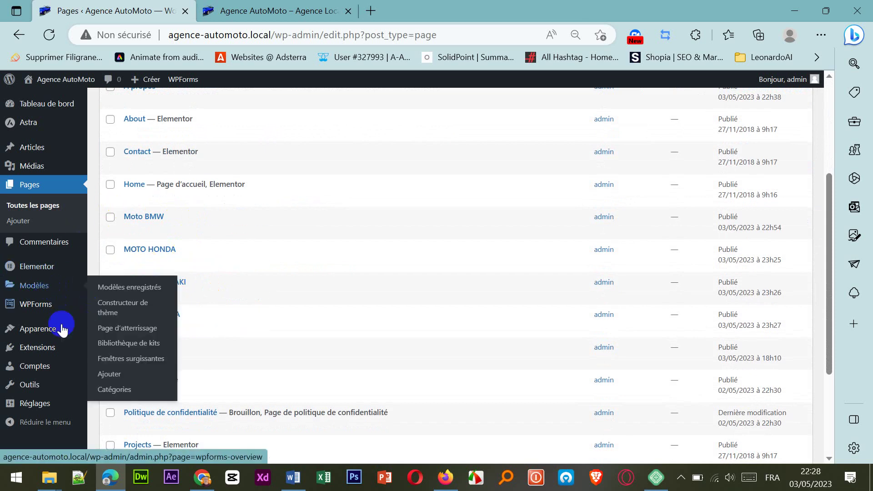
{"action": "mouse_move", "coordinate": [46, 332]}
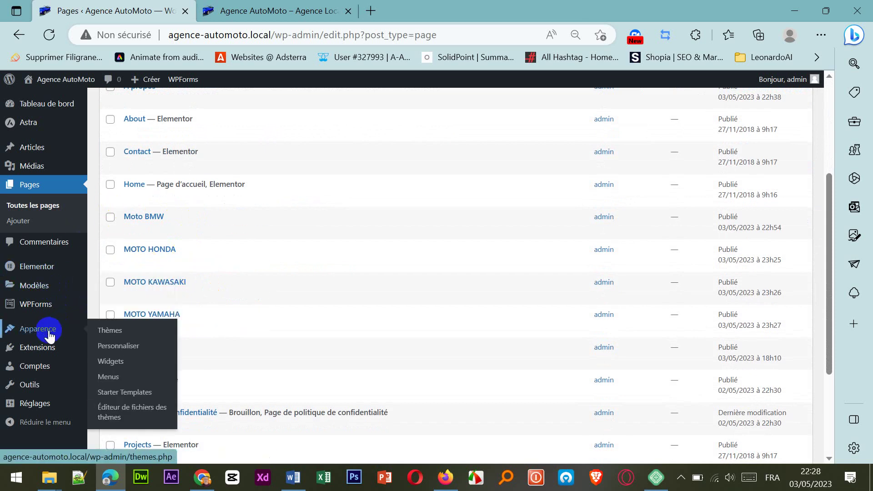
{"action": "left_click", "coordinate": [113, 385]}
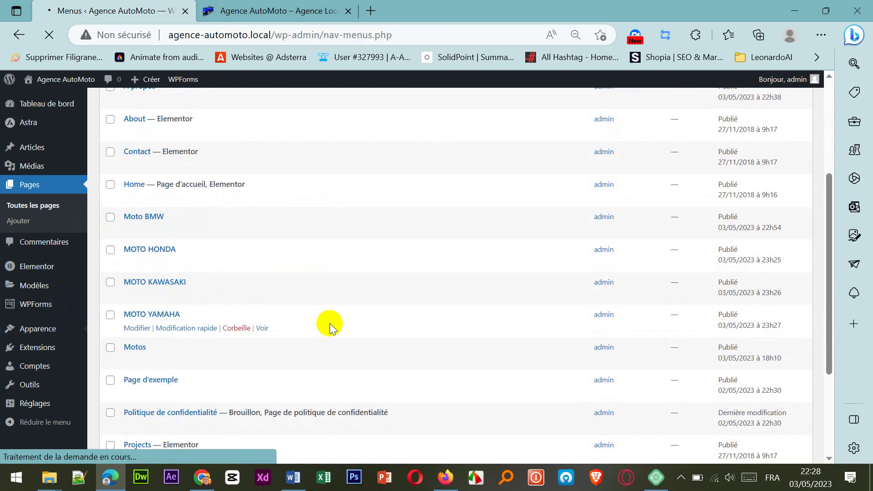
{"action": "scroll", "coordinate": [353, 336], "scroll_direction": "down", "scroll_amount": 4}
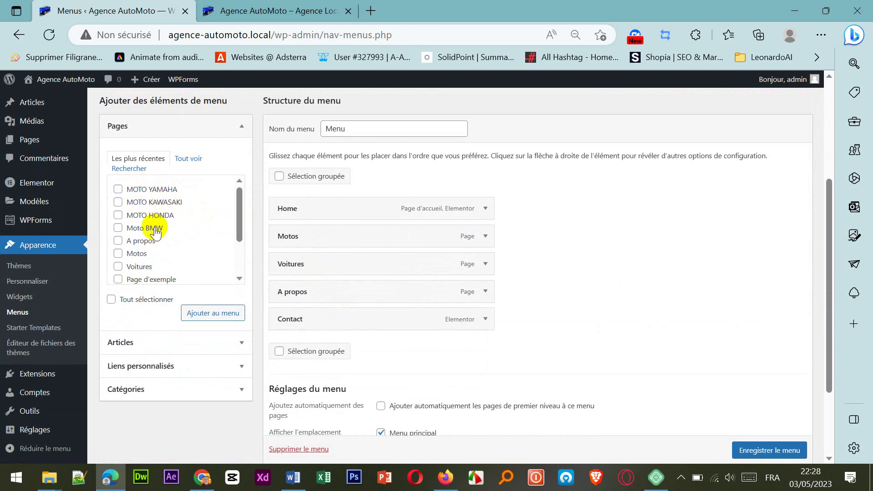
Step: Tick Moto BMW, MOTO HONDA, MOTO KAWASAKI and MOTO YAMAHA and add them to the menu
{"action": "left_click", "coordinate": [122, 231]}
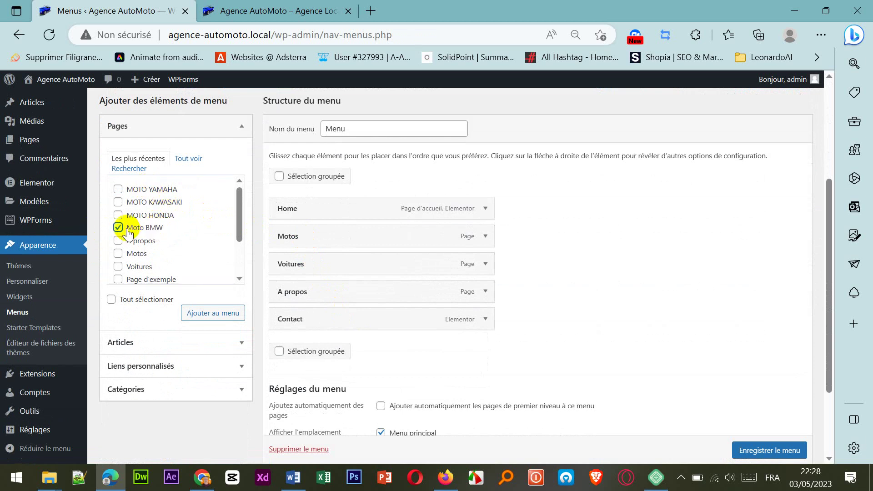
{"action": "left_click_drag", "start_coordinate": [137, 228], "coordinate": [250, 230]}
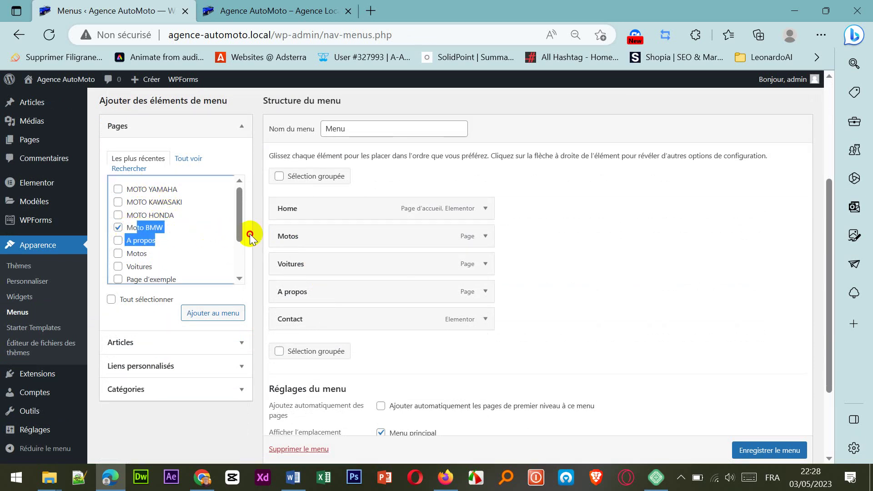
{"action": "left_click", "coordinate": [118, 202]}
{"action": "left_click", "coordinate": [119, 189]}
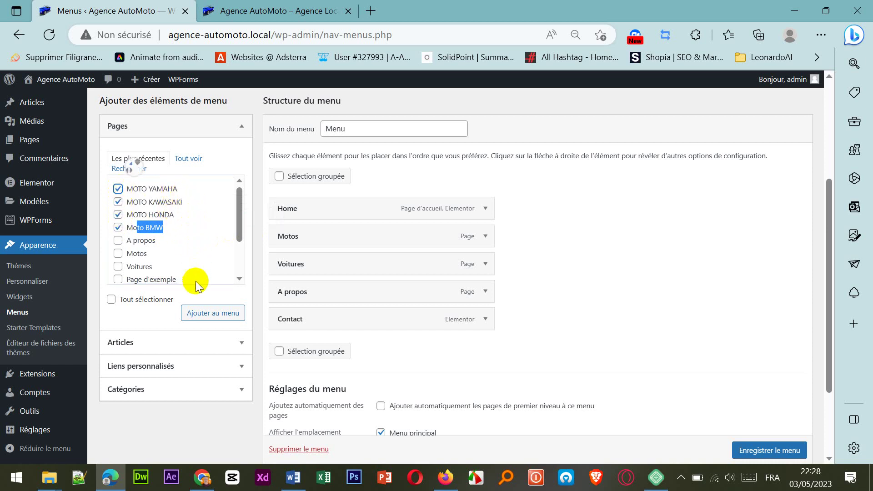
{"action": "left_click", "coordinate": [203, 313]}
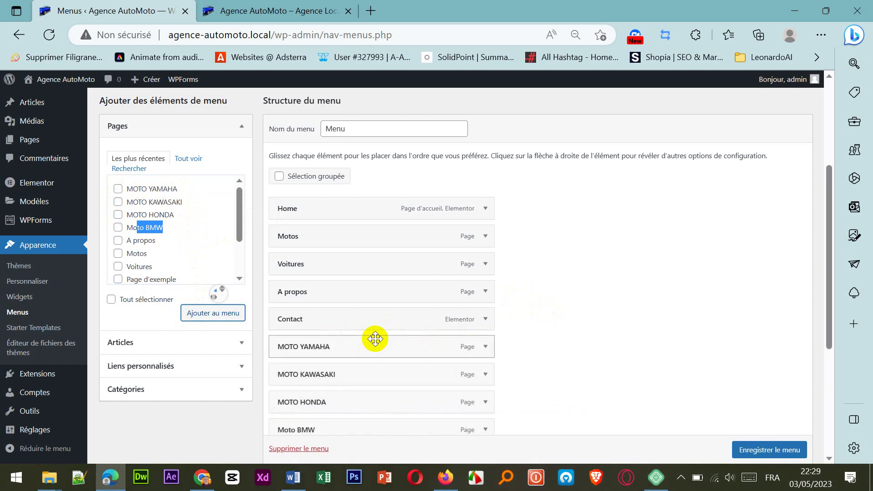
Step: Drag MOTO YAMAHA, MOTO KAWASAKI, MOTO HONDA and Moto BMW under Motos as indented sub-items
{"action": "left_click_drag", "start_coordinate": [362, 351], "coordinate": [400, 268]}
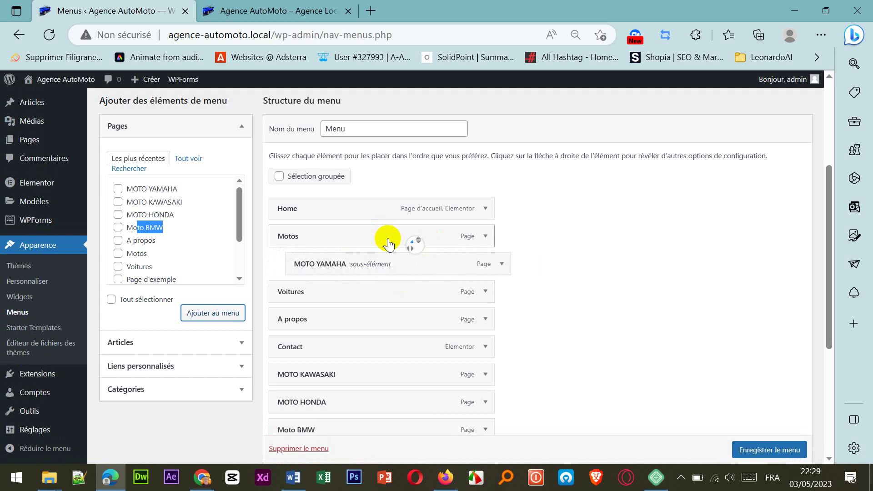
{"action": "left_click_drag", "start_coordinate": [335, 377], "coordinate": [350, 289]}
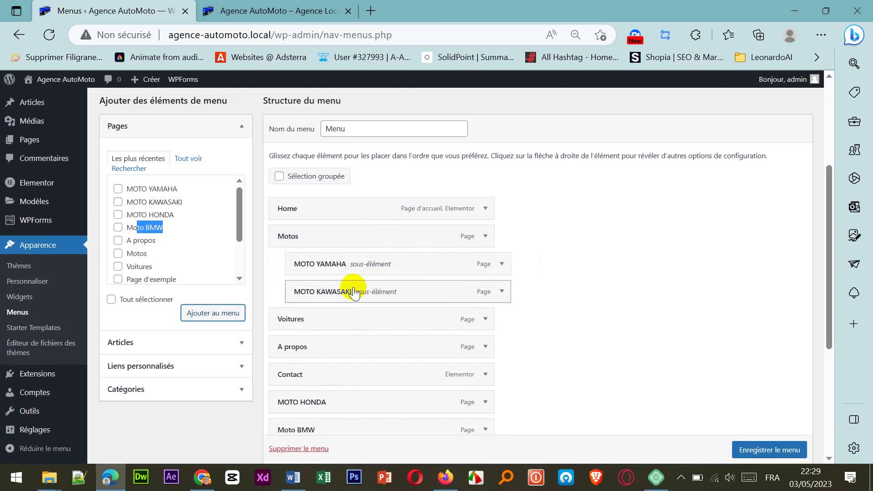
{"action": "left_click_drag", "start_coordinate": [324, 403], "coordinate": [341, 291]}
{"action": "left_click_drag", "start_coordinate": [310, 423], "coordinate": [324, 260]}
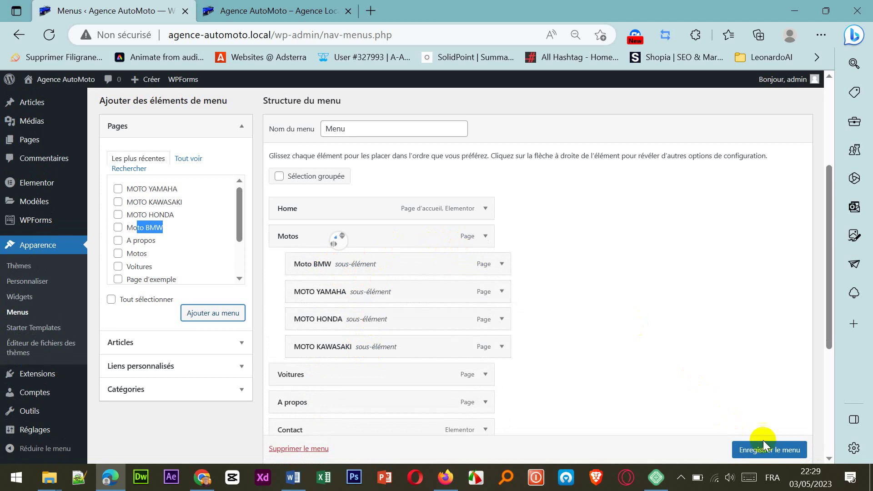
Step: Save the menu with Enregistrer le menu and go to the live site tab
{"action": "left_click", "coordinate": [771, 451]}
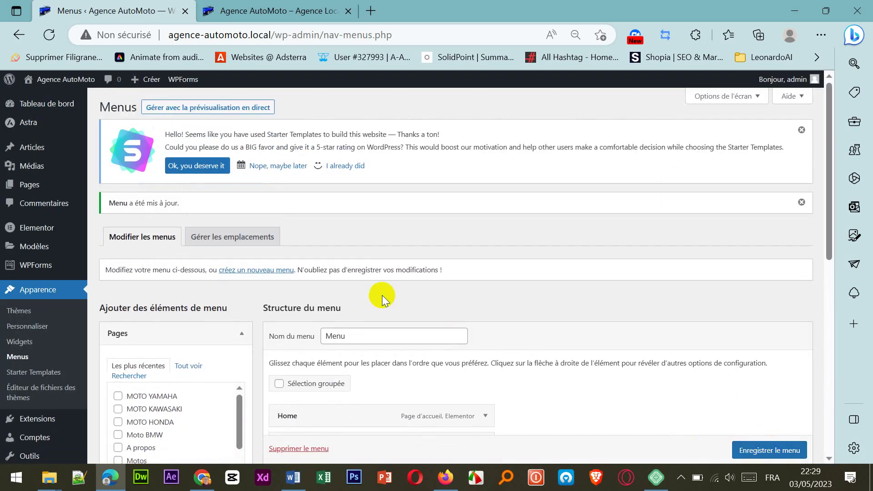
{"action": "left_click", "coordinate": [232, 13]}
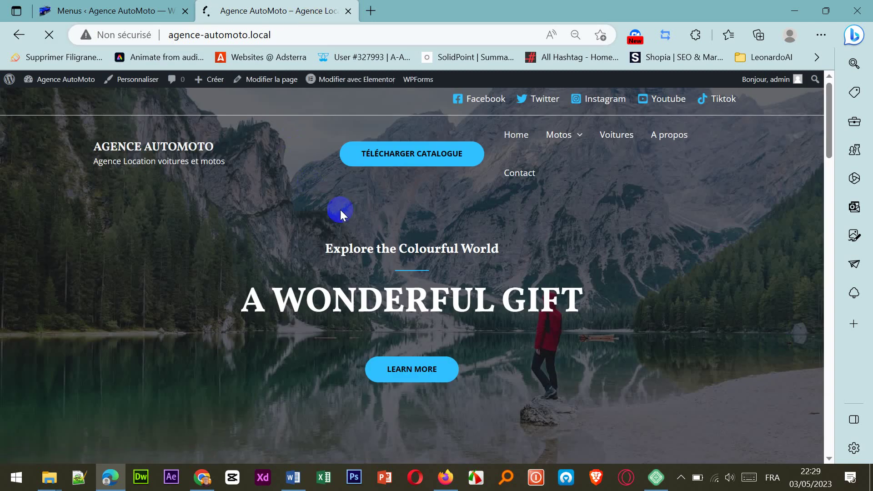
Step: Check the Motos dropdown on the live site, then return to the Menus admin page
{"action": "mouse_move", "coordinate": [580, 139]}
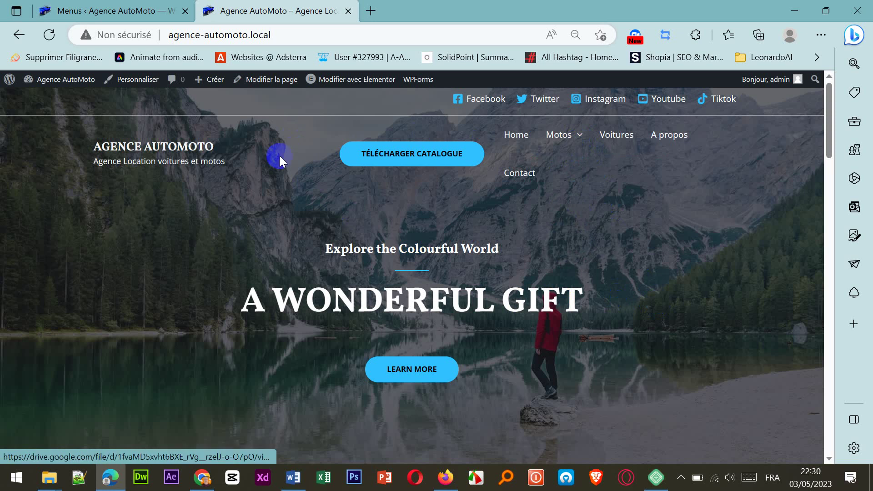
{"action": "left_click", "coordinate": [831, 7]}
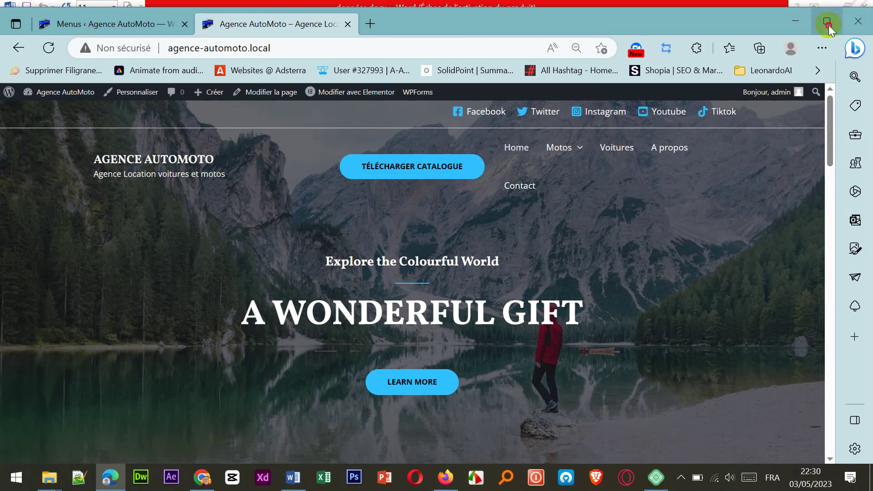
{"action": "left_click", "coordinate": [827, 20]}
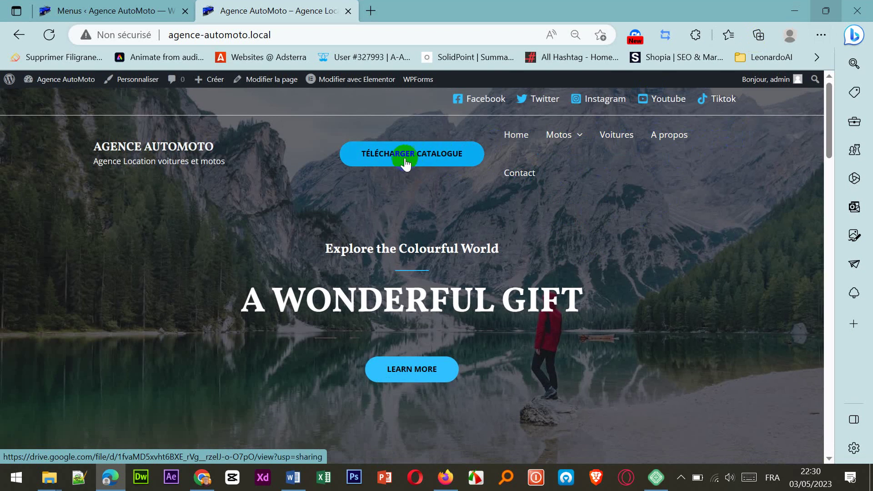
{"action": "left_click", "coordinate": [92, 12]}
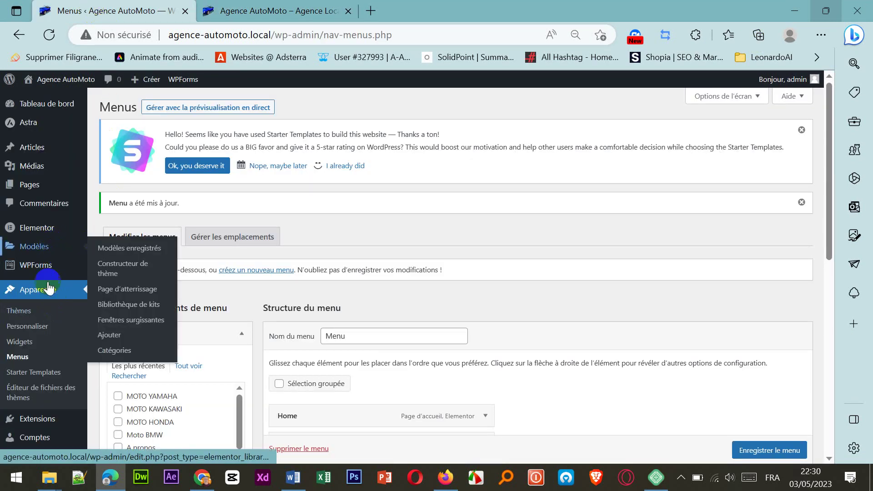
Step: Open the Astra theme from Apparence > Thèmes and launch its Customizer
{"action": "left_click", "coordinate": [28, 315]}
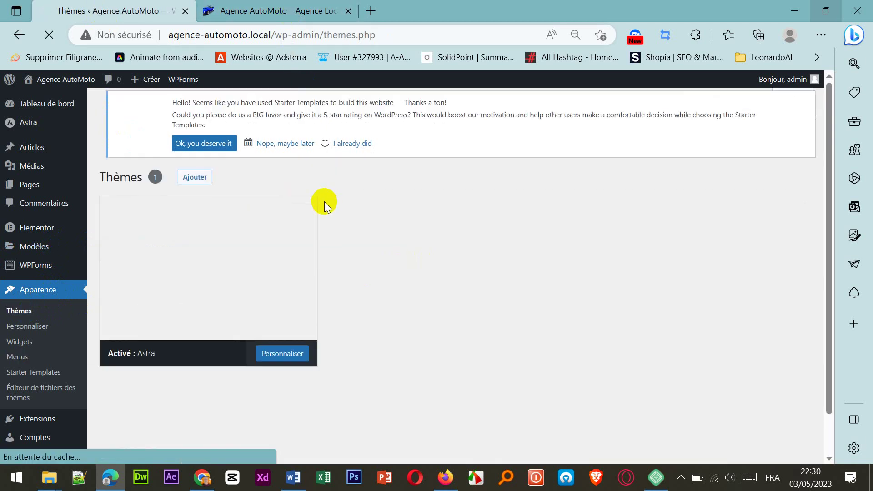
{"action": "left_click", "coordinate": [310, 305]}
{"action": "scroll", "coordinate": [350, 360], "scroll_direction": "down", "scroll_amount": 3}
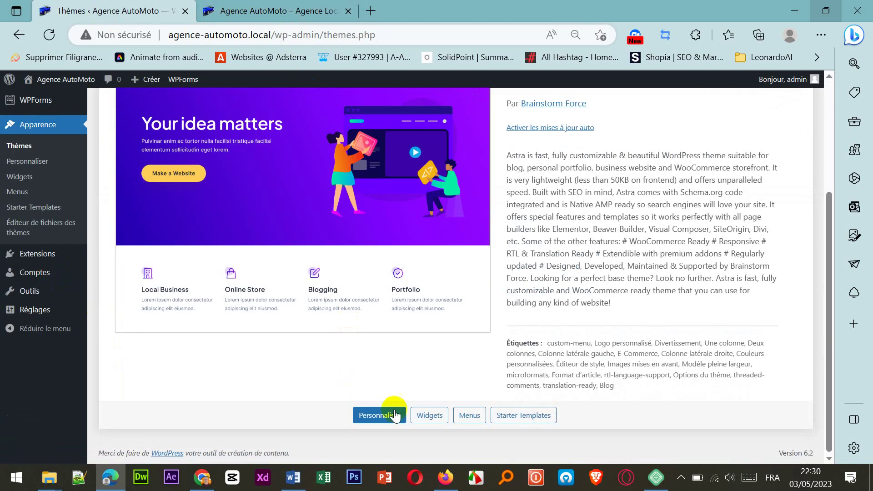
{"action": "left_click", "coordinate": [397, 415]}
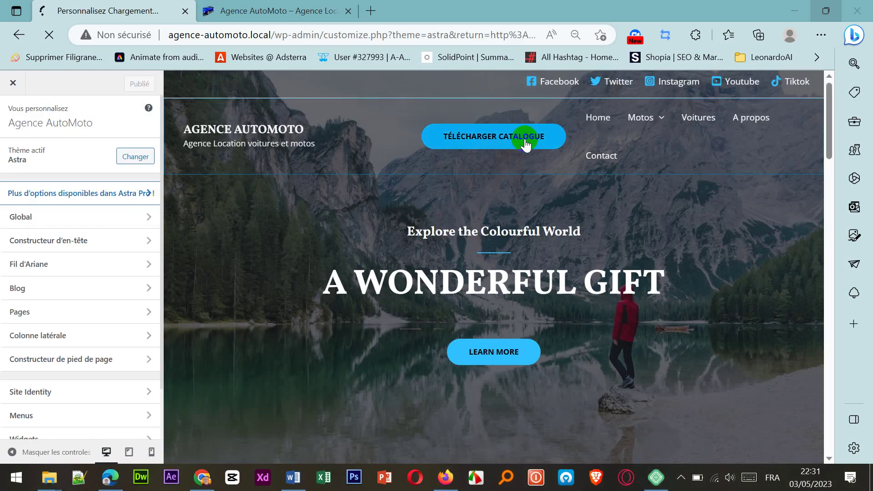
Step: Place the Télécharger Catalogue button beside the site title in the header and publish
{"action": "left_click", "coordinate": [37, 393]}
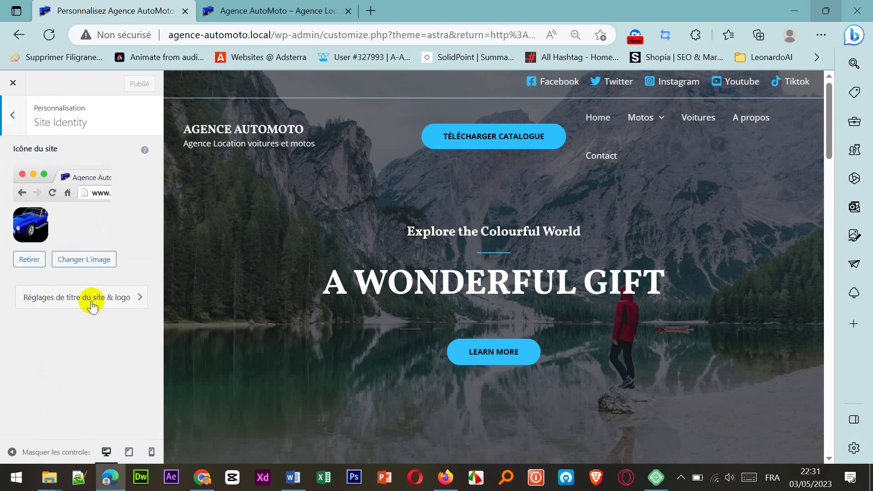
{"action": "left_click", "coordinate": [87, 304]}
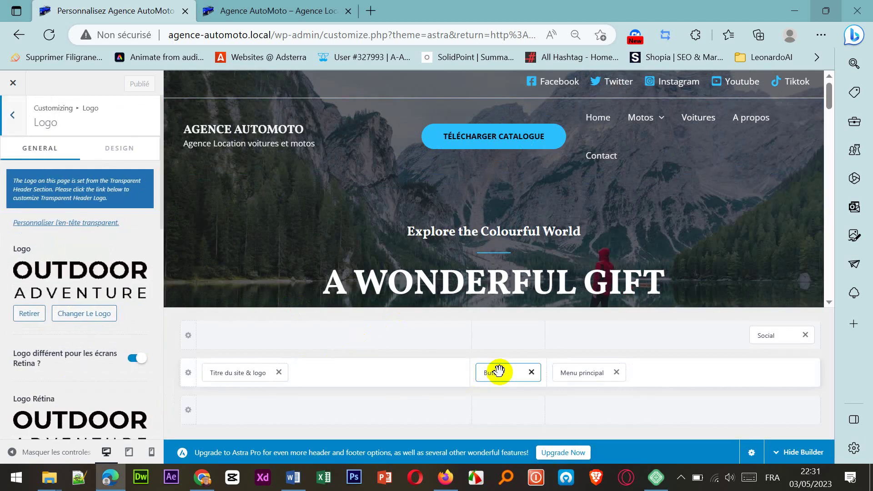
{"action": "left_click_drag", "start_coordinate": [499, 371], "coordinate": [351, 380]}
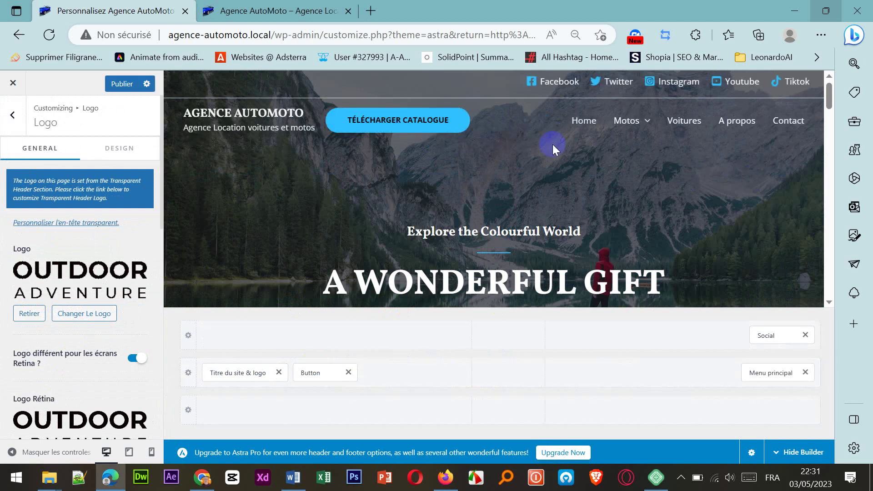
{"action": "left_click", "coordinate": [122, 83]}
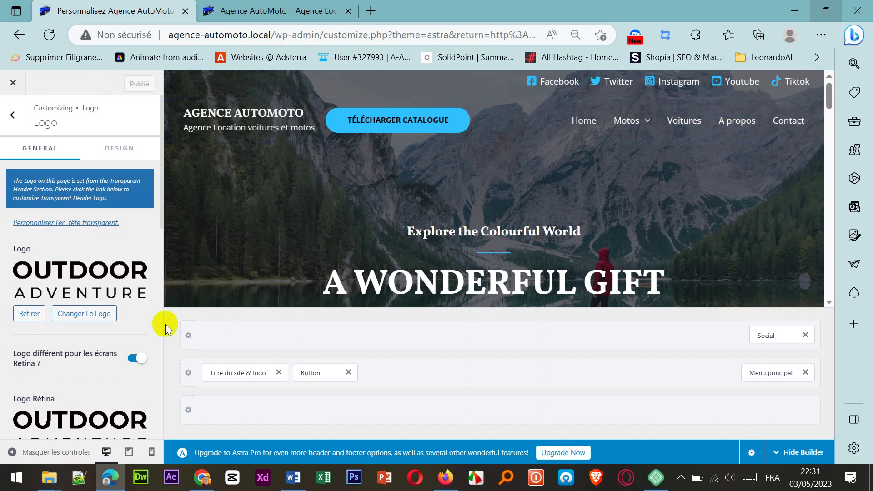
{"action": "left_click_drag", "start_coordinate": [399, 127], "coordinate": [430, 129]}
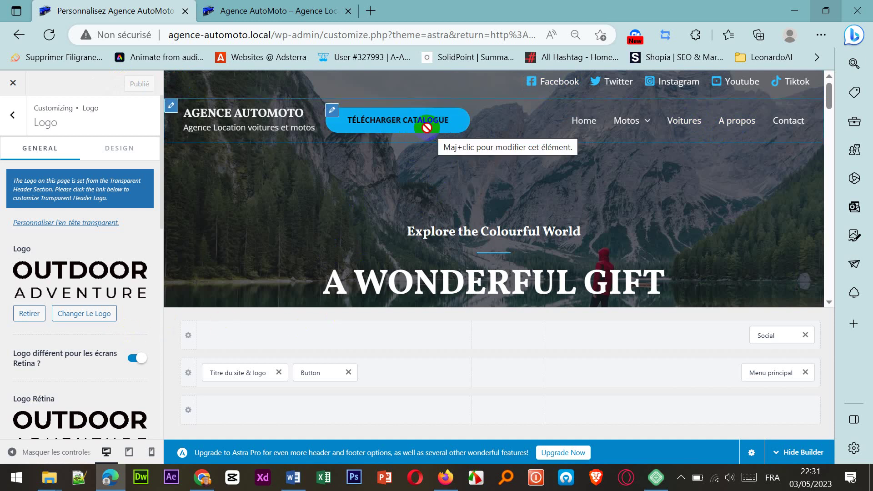
{"action": "left_click", "coordinate": [291, 10]}
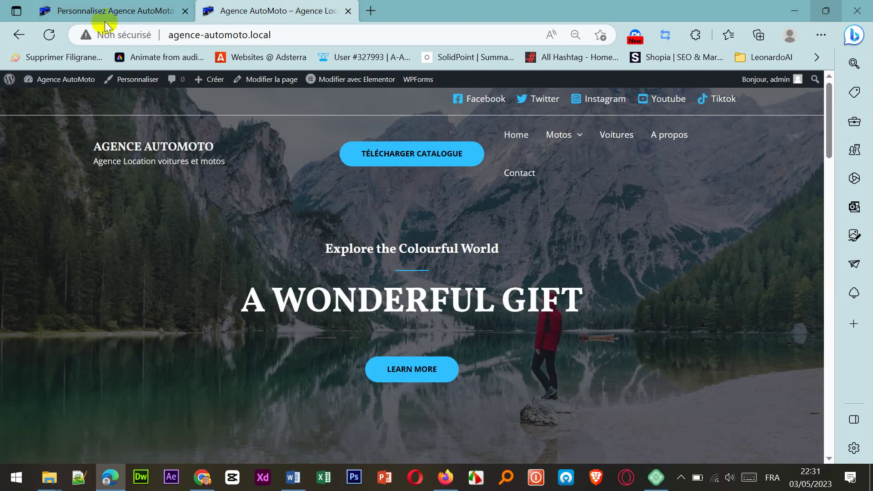
Step: Reload the live site, test the Télécharger Catalogue button and open the Moto BMW page
{"action": "left_click", "coordinate": [49, 35]}
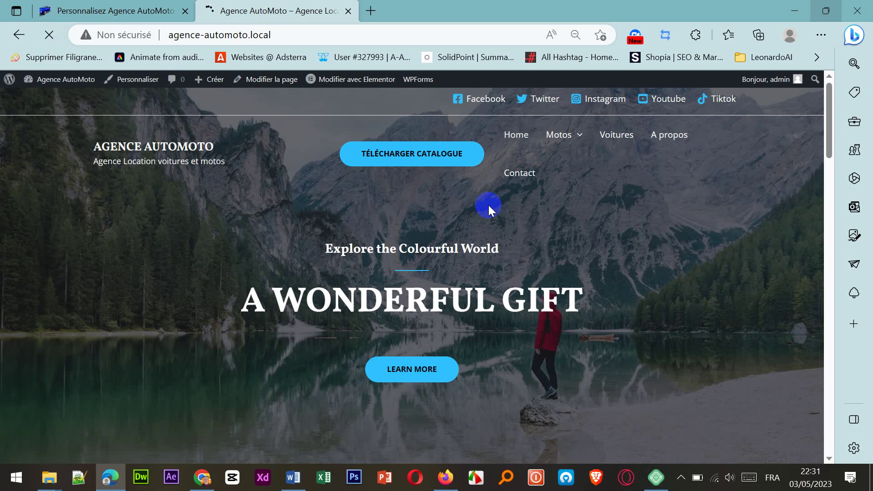
{"action": "left_click", "coordinate": [421, 159]}
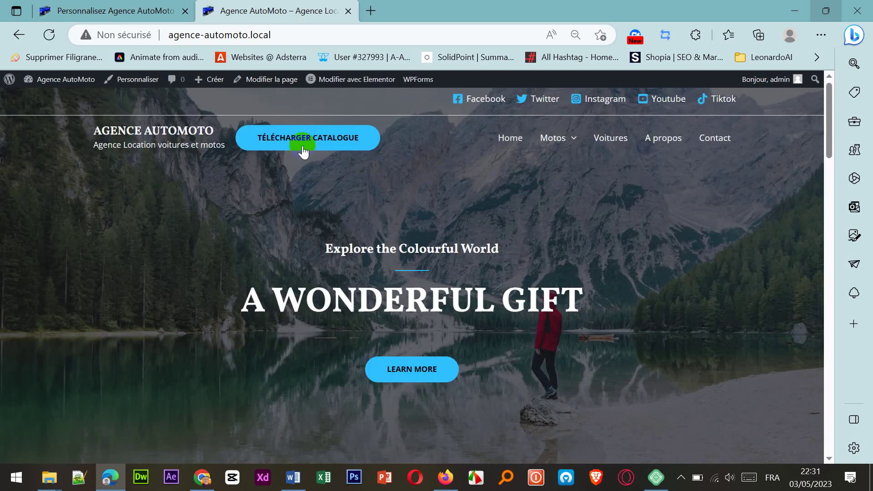
{"action": "mouse_move", "coordinate": [567, 144]}
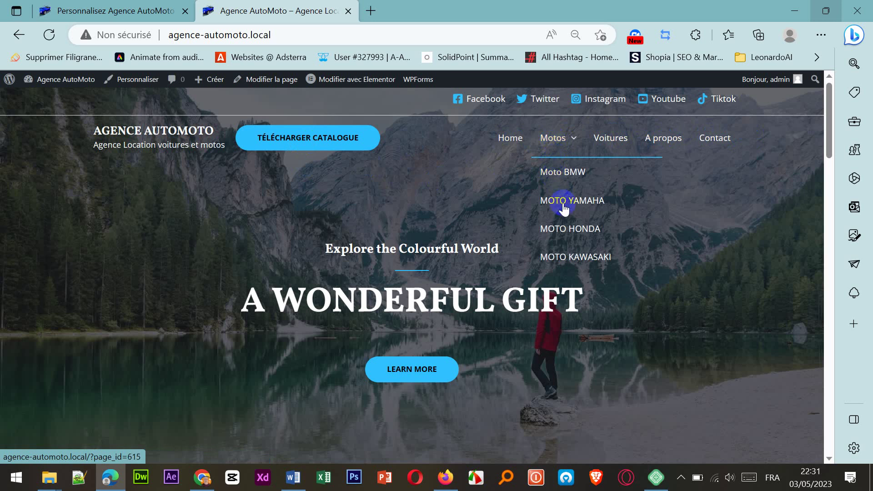
{"action": "left_click", "coordinate": [562, 179]}
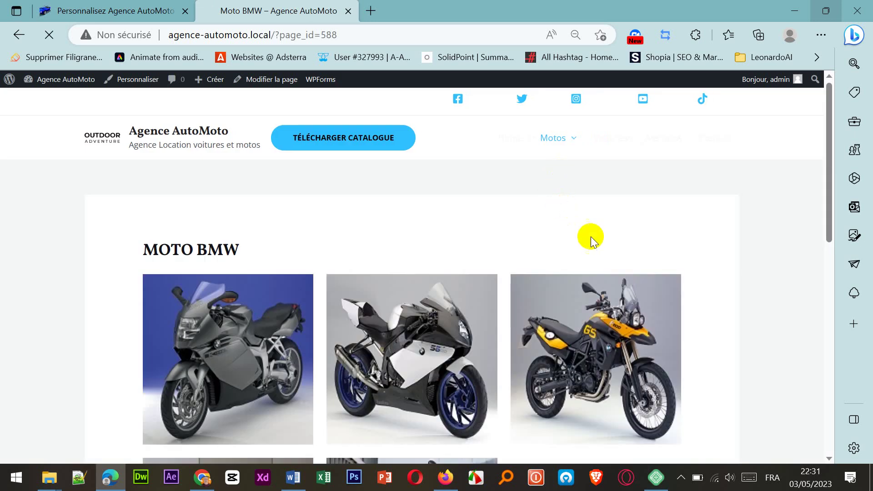
{"action": "scroll", "coordinate": [591, 239], "scroll_direction": "down", "scroll_amount": 10}
{"action": "scroll", "coordinate": [592, 238], "scroll_direction": "up", "scroll_amount": 10}
Step: Open the MOTO YAMAHA, MOTO HONDA and MOTO KAWASAKI pages from the Motos submenu
{"action": "mouse_move", "coordinate": [560, 141]}
{"action": "left_click", "coordinate": [564, 201]}
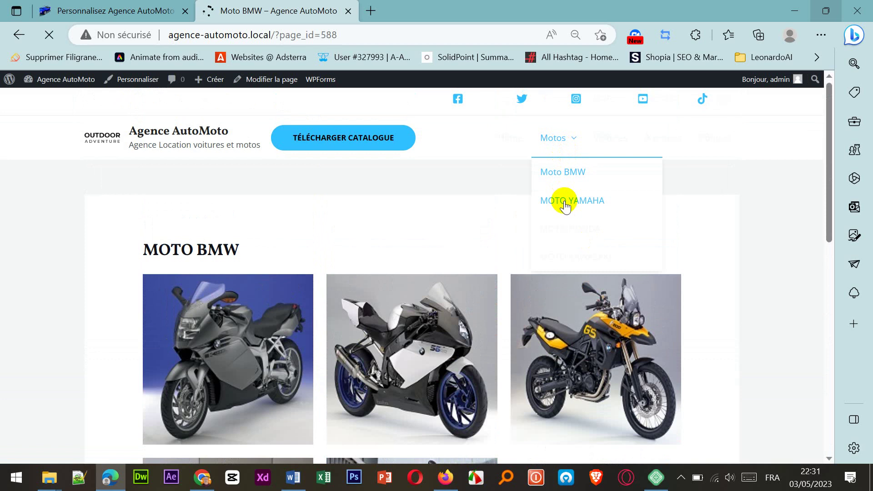
{"action": "scroll", "coordinate": [566, 201], "scroll_direction": "down", "scroll_amount": 5}
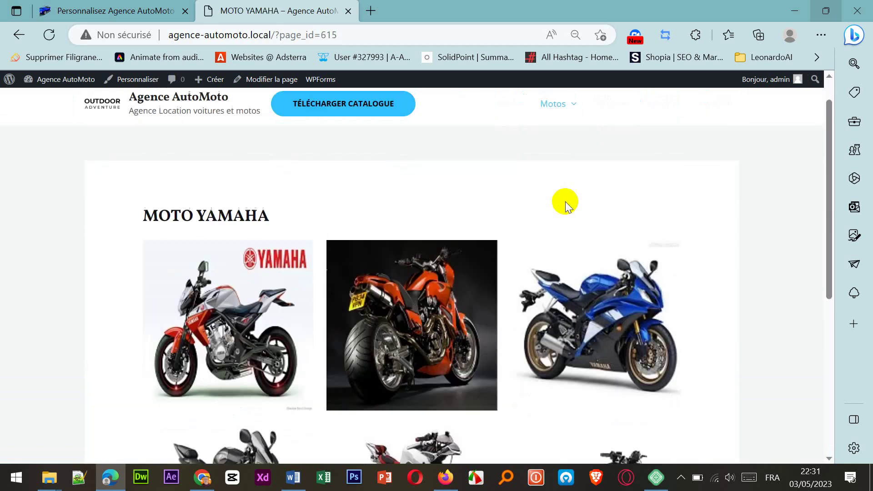
{"action": "scroll", "coordinate": [565, 201], "scroll_direction": "up", "scroll_amount": 5}
{"action": "mouse_move", "coordinate": [553, 138]}
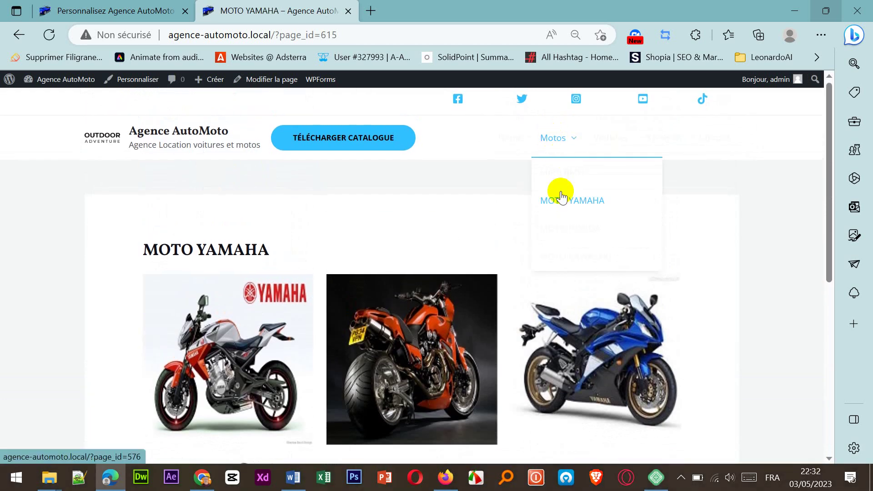
{"action": "left_click", "coordinate": [567, 232]}
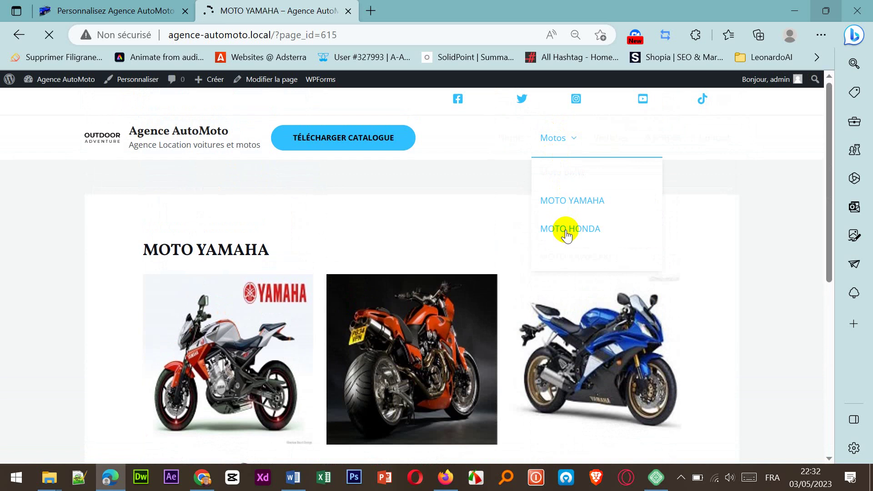
{"action": "mouse_move", "coordinate": [571, 134]}
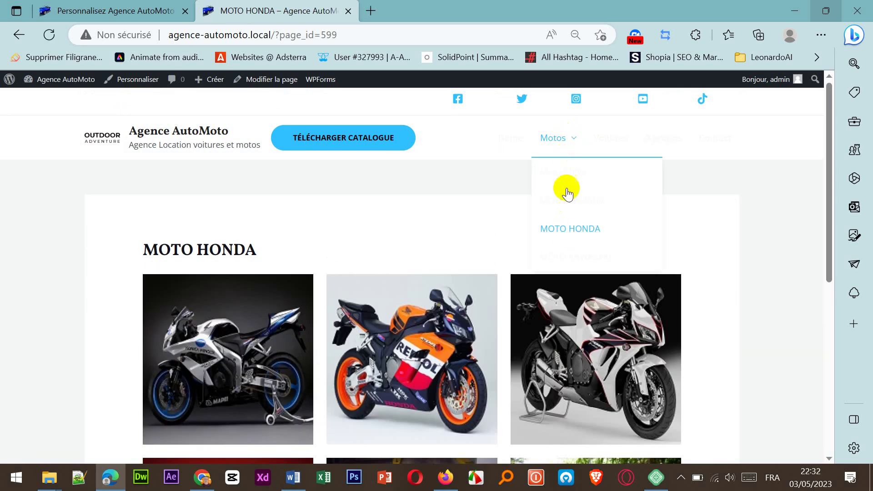
{"action": "left_click", "coordinate": [582, 258]}
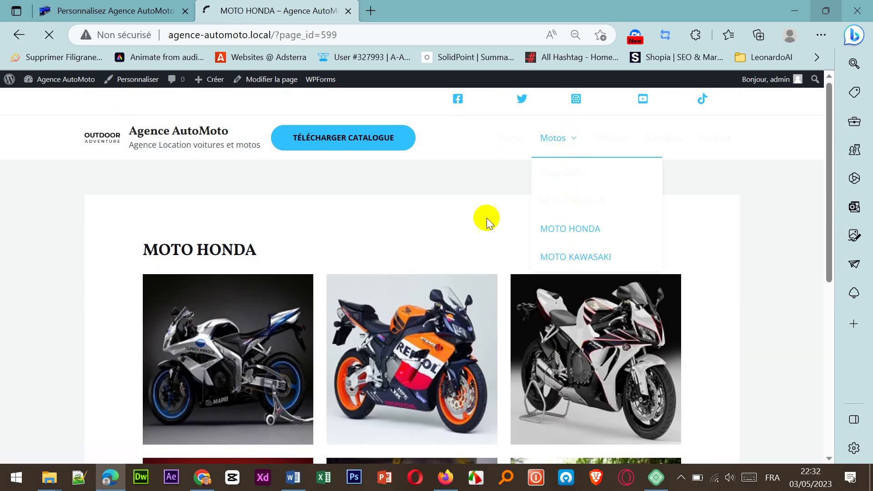
Step: Return to the Agence AutoMoto homepage via the site title
{"action": "mouse_move", "coordinate": [567, 141]}
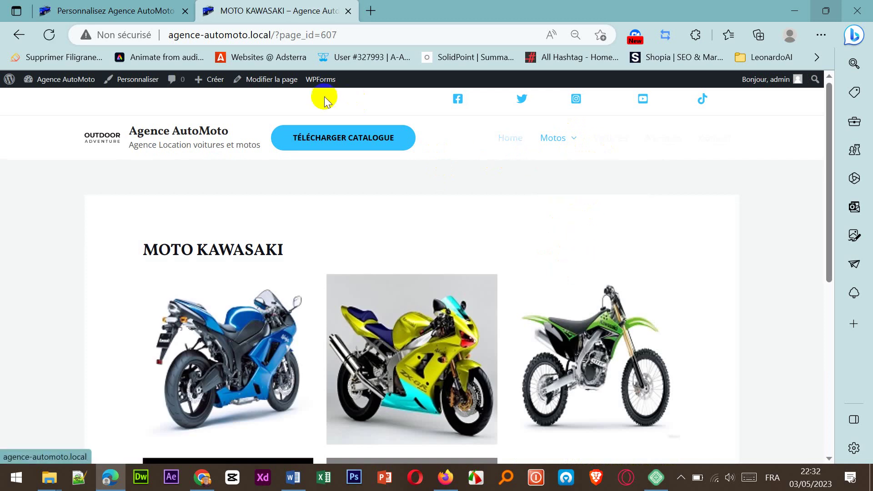
{"action": "left_click", "coordinate": [171, 135]}
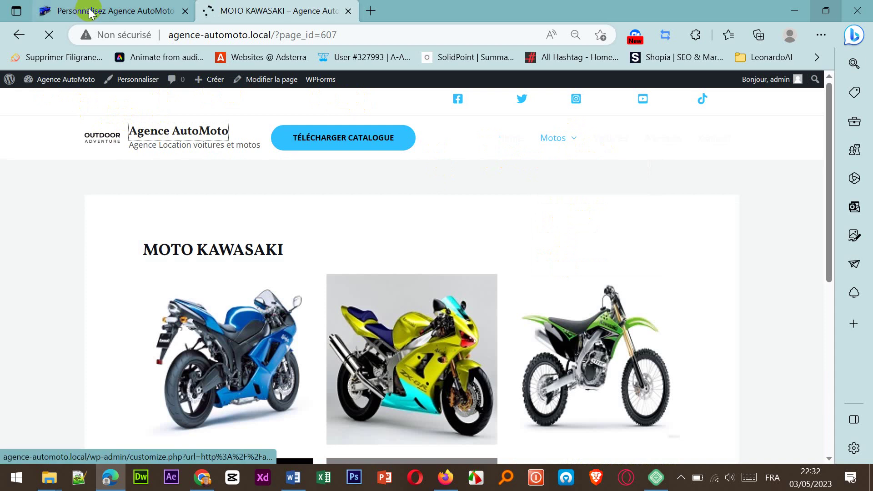
{"action": "mouse_move", "coordinate": [91, 12]}
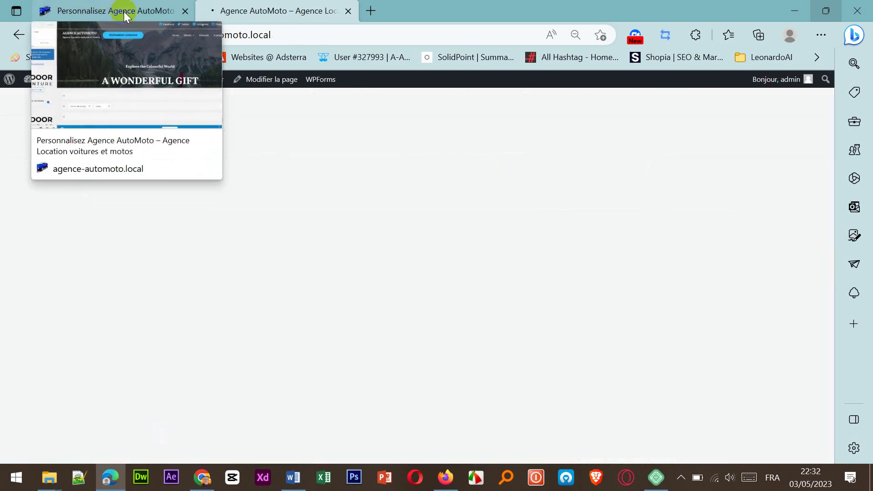
{"action": "left_click", "coordinate": [618, 138]}
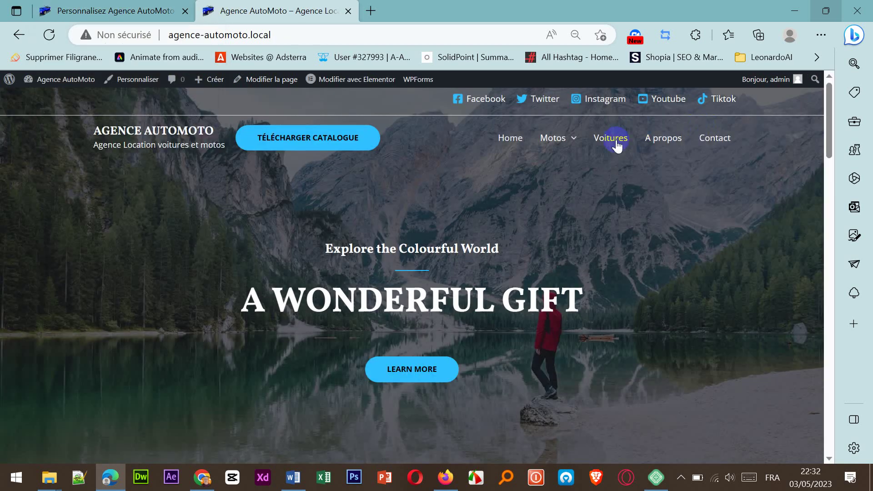
{"action": "left_click", "coordinate": [620, 154]}
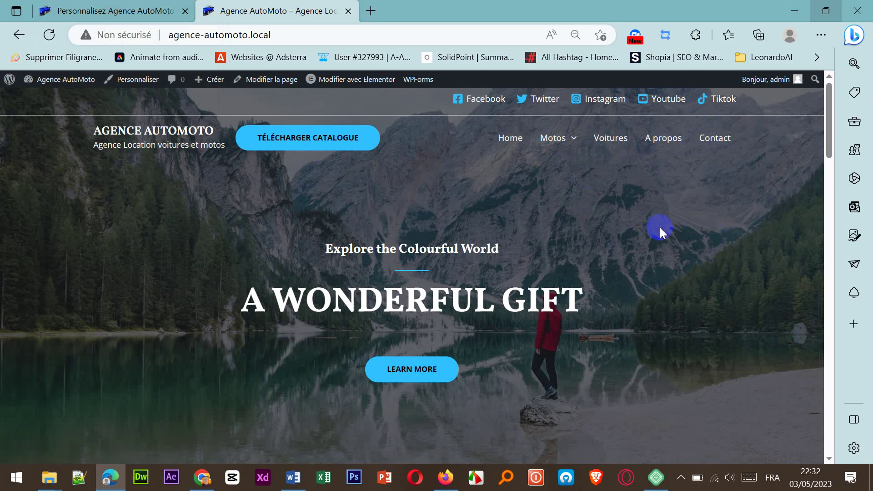
{"action": "scroll", "coordinate": [660, 228], "scroll_direction": "down", "scroll_amount": 5}
{"action": "scroll", "coordinate": [663, 230], "scroll_direction": "up", "scroll_amount": 5}
{"action": "scroll", "coordinate": [725, 287], "scroll_direction": "down", "scroll_amount": 15}
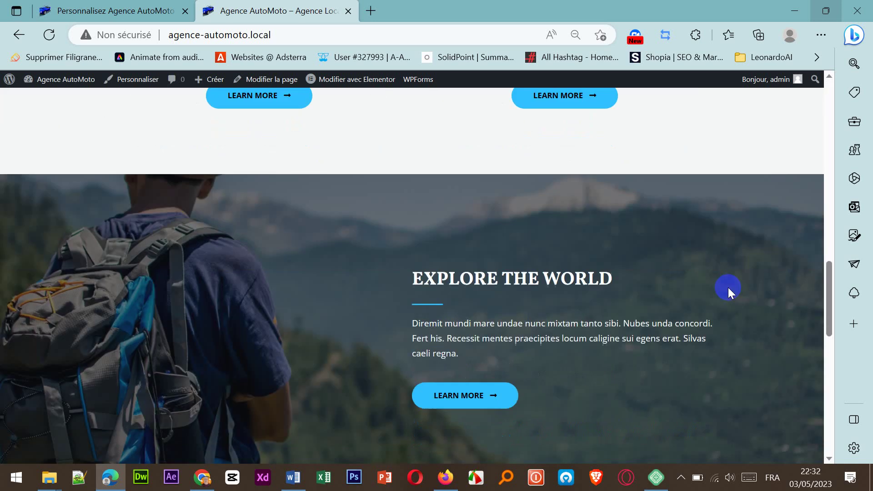
{"action": "scroll", "coordinate": [730, 290], "scroll_direction": "up", "scroll_amount": 20}
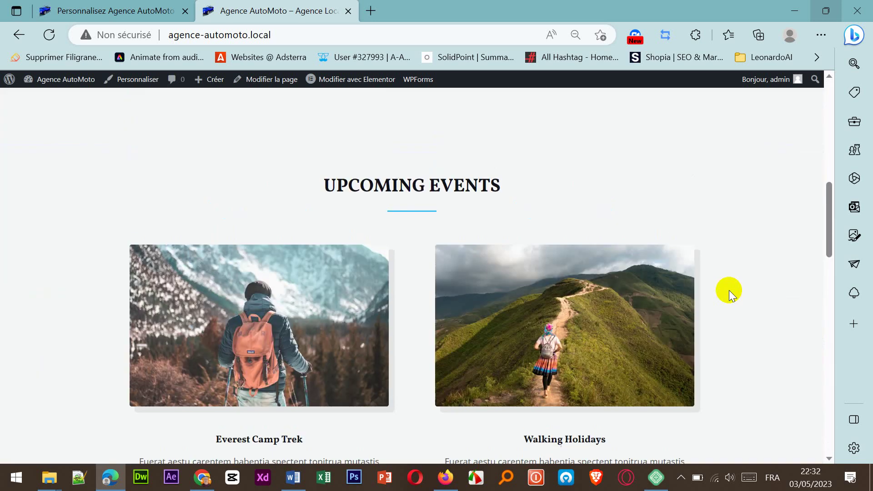
{"action": "scroll", "coordinate": [730, 293], "scroll_direction": "up", "scroll_amount": 1}
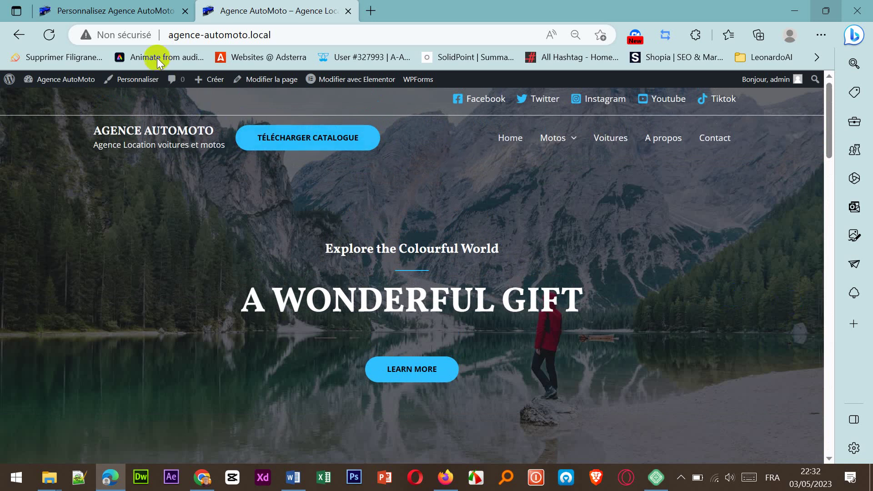
{"action": "left_click", "coordinate": [134, 11]}
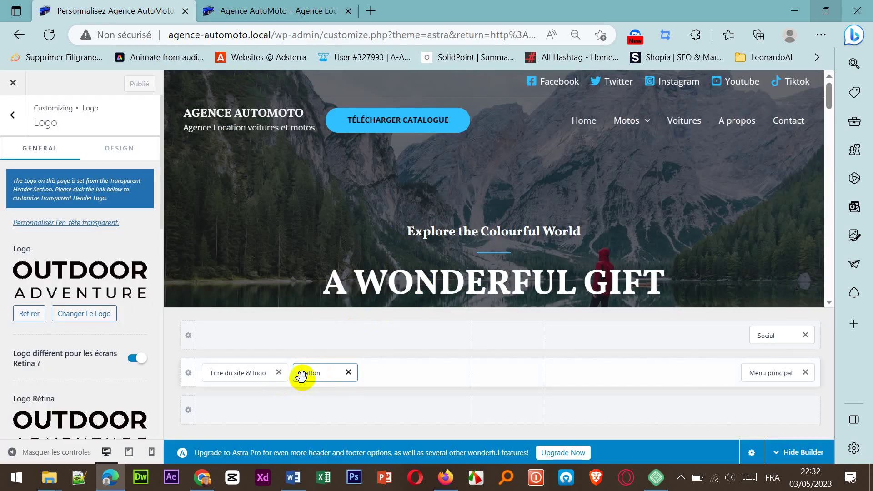
Step: Open the header Button's settings, showing the text 'Télécharger Catalogue' with a Google Drive link
{"action": "left_click", "coordinate": [302, 375]}
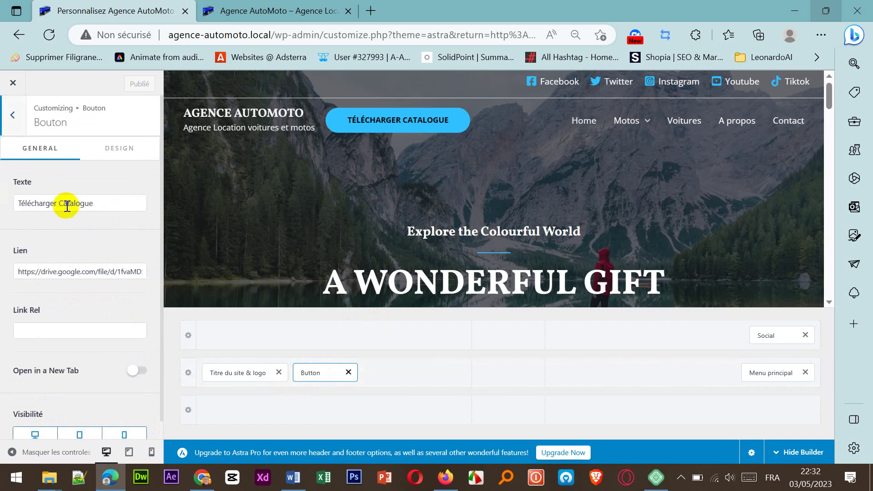
{"action": "left_click", "coordinate": [190, 275]}
{"action": "scroll", "coordinate": [129, 321], "scroll_direction": "down", "scroll_amount": 1}
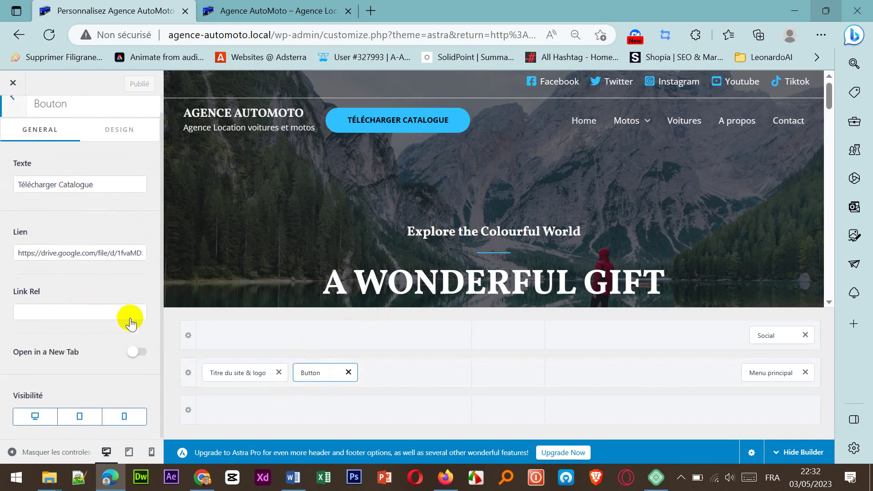
{"action": "scroll", "coordinate": [130, 321], "scroll_direction": "up", "scroll_amount": 1}
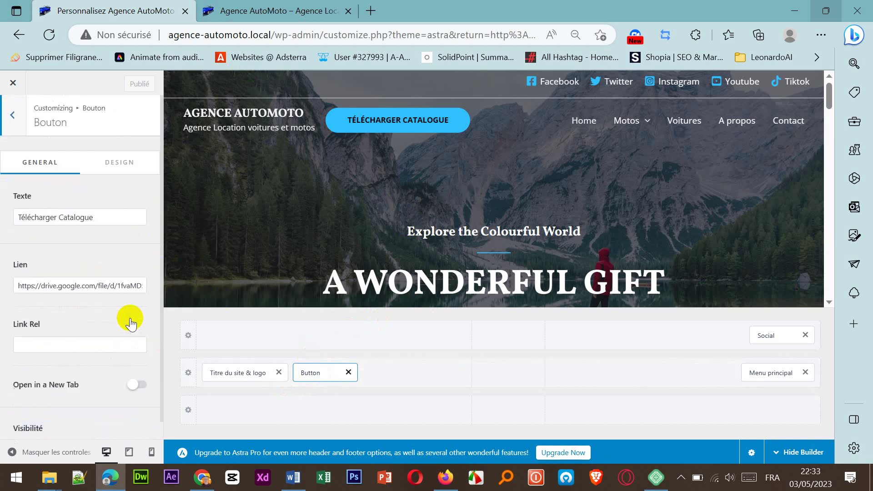
Step: Check the button's design padding of 16/40/16/40, then return to its general settings
{"action": "left_click", "coordinate": [113, 152]}
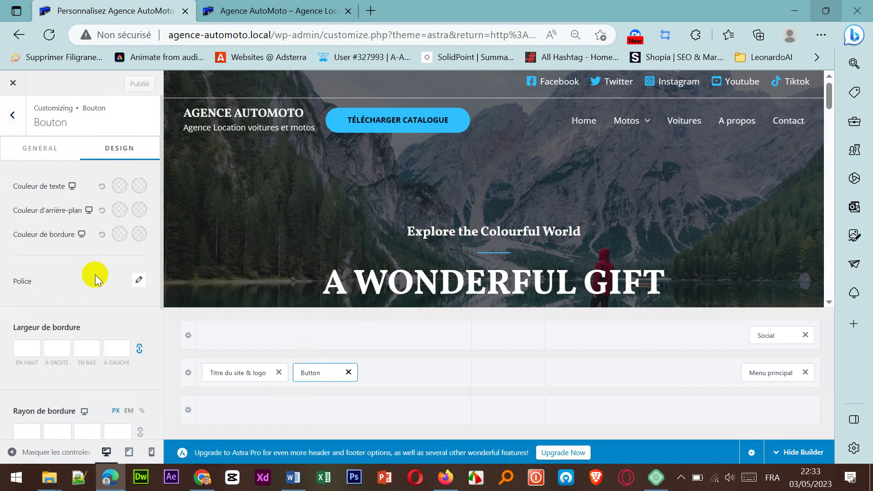
{"action": "scroll", "coordinate": [97, 275], "scroll_direction": "down", "scroll_amount": 5}
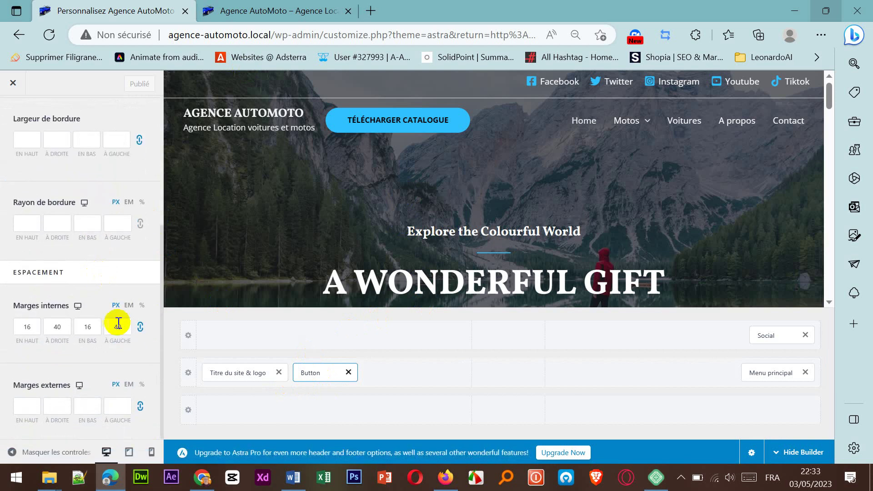
{"action": "left_click", "coordinate": [70, 326]}
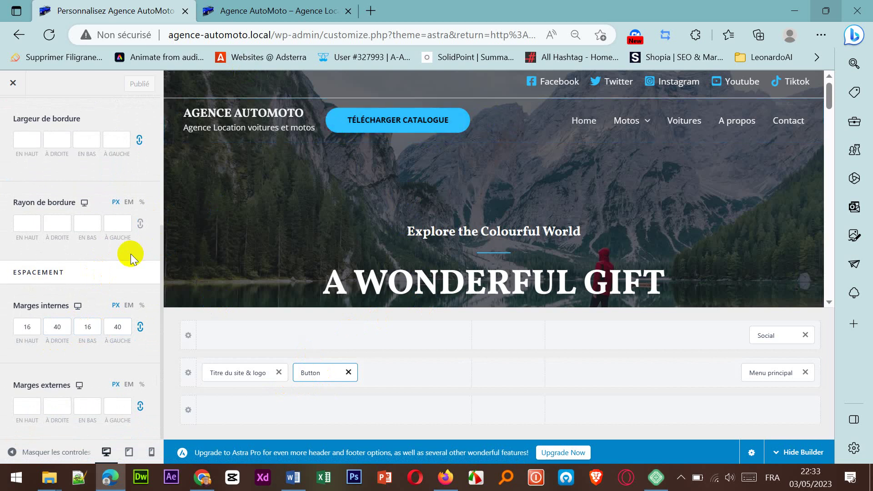
{"action": "scroll", "coordinate": [130, 254], "scroll_direction": "up", "scroll_amount": 5}
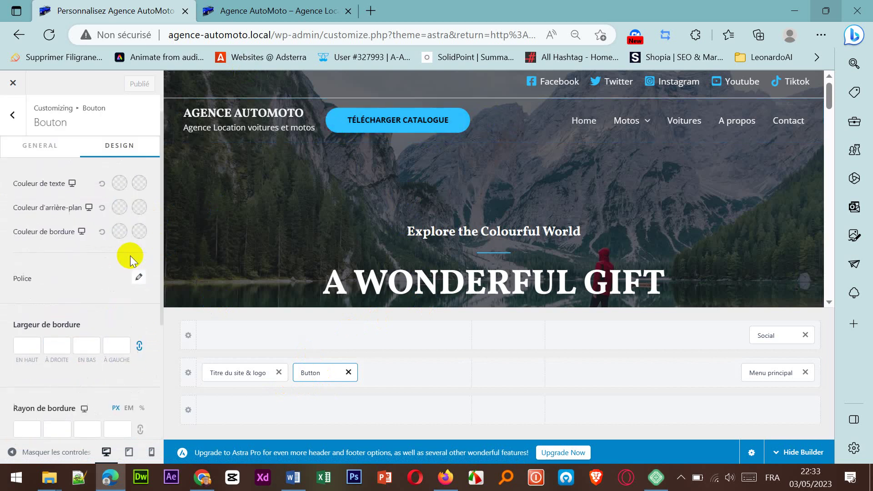
{"action": "left_click", "coordinate": [48, 153]}
{"action": "scroll", "coordinate": [145, 287], "scroll_direction": "down", "scroll_amount": 1}
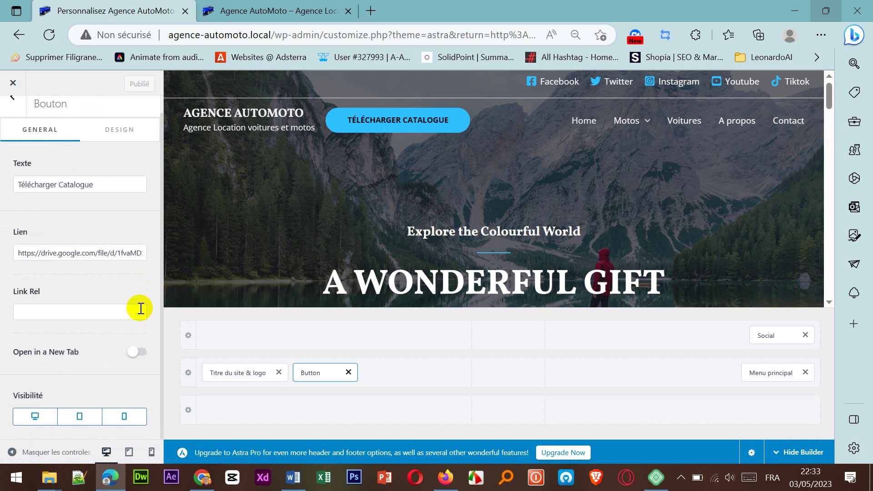